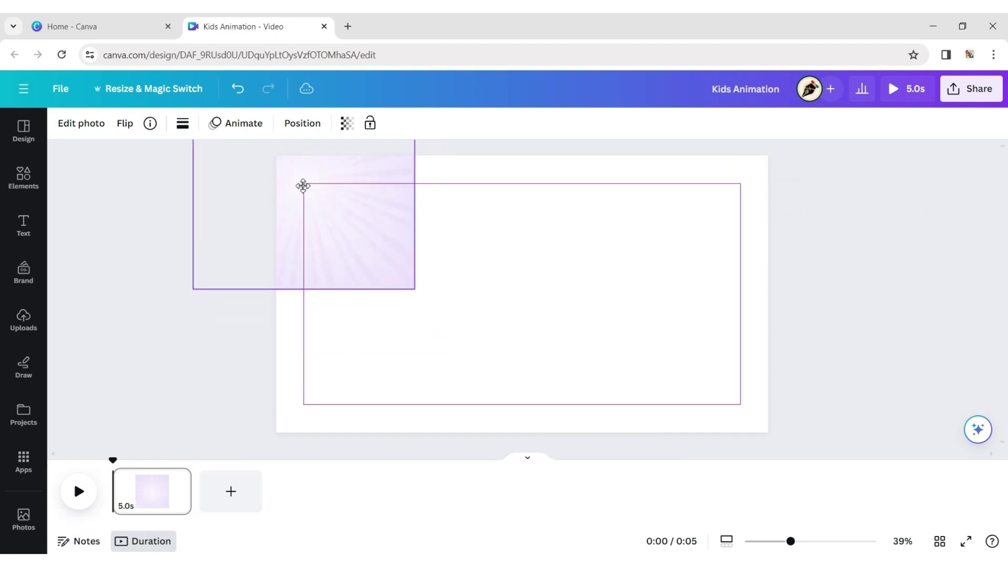
Enlarge the sunburst photo to about 2,687 × 2,687 and centre it so it covers the whole page
drag(440, 302, 945, 520)
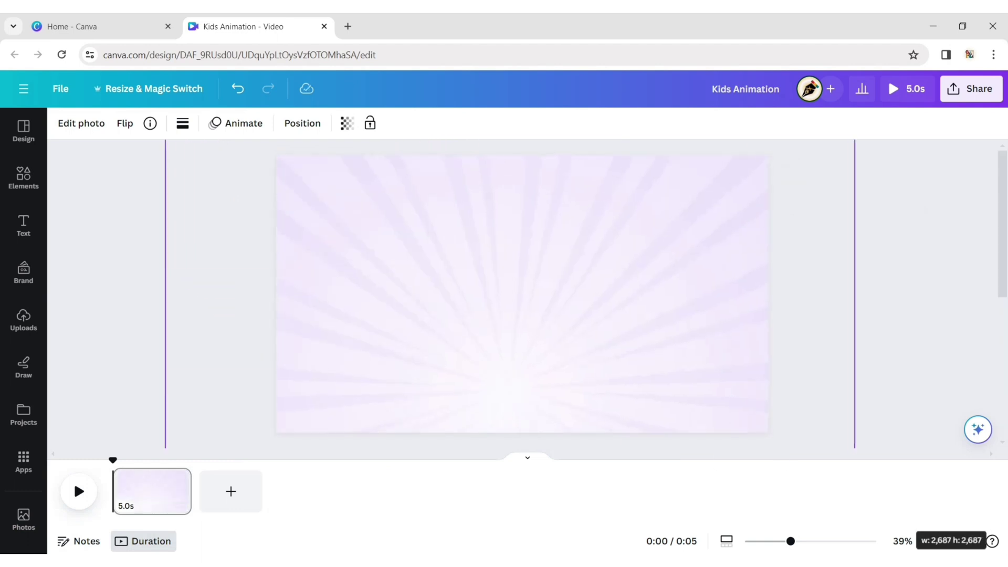
drag(525, 332, 533, 234)
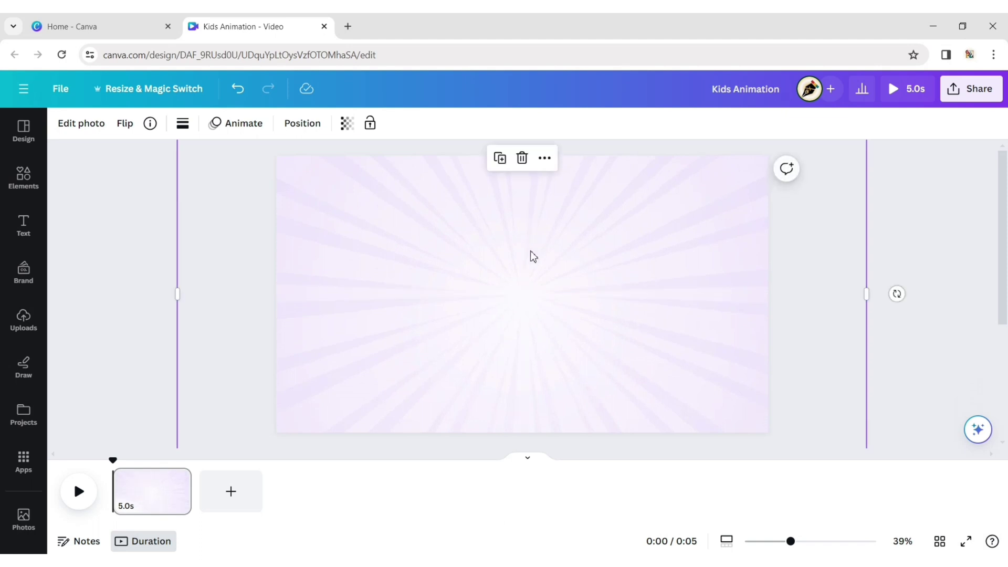
Apply the Rotate motion effect to the sunburst background photo
click(216, 124)
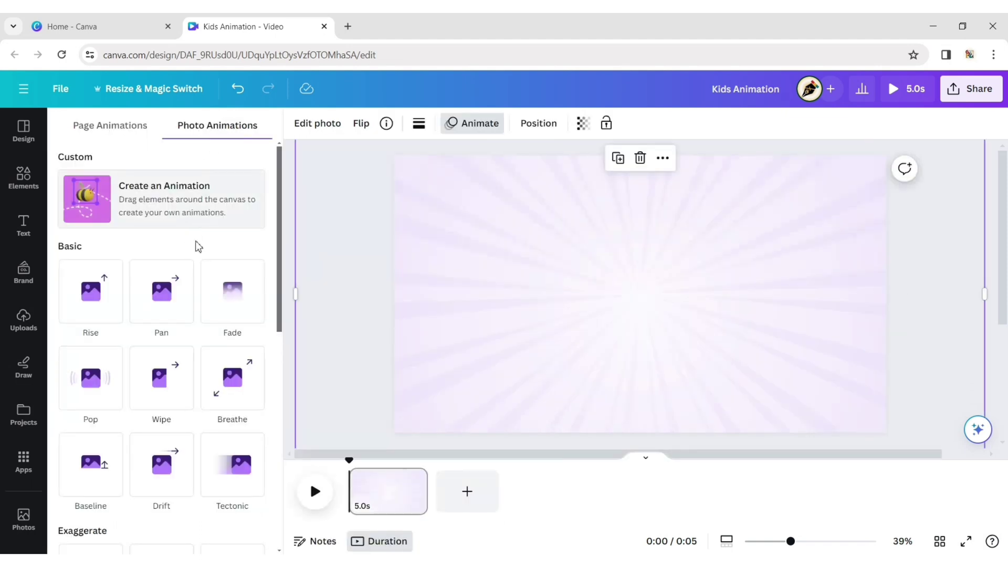
scroll(265, 339, down, 8)
scroll(265, 339, down, 1)
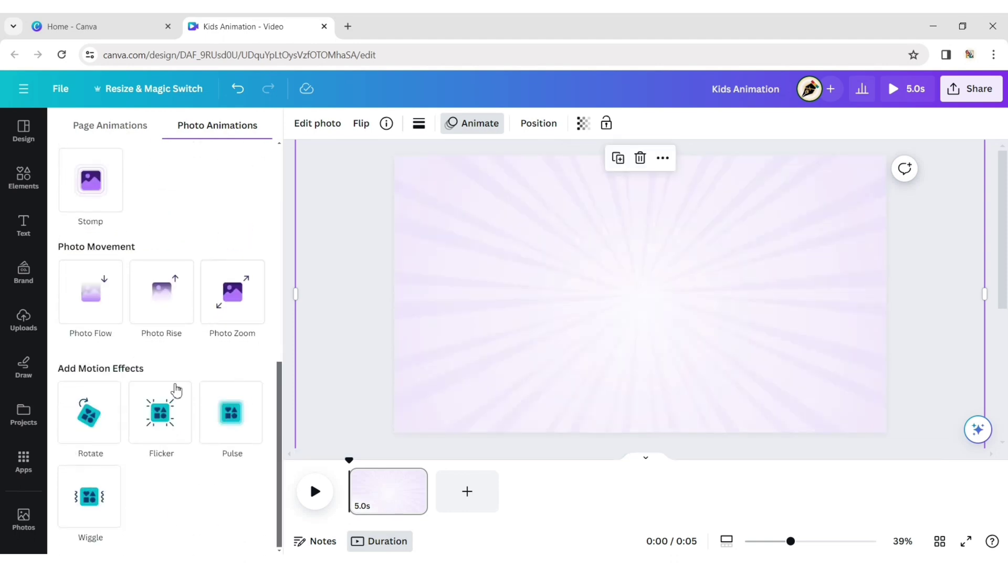
click(94, 421)
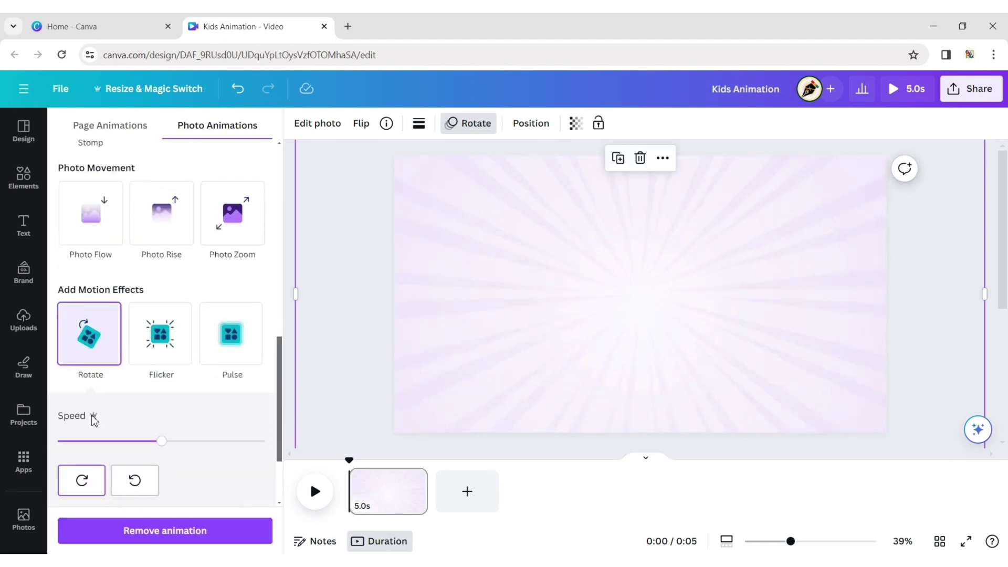
click(290, 339)
click(954, 273)
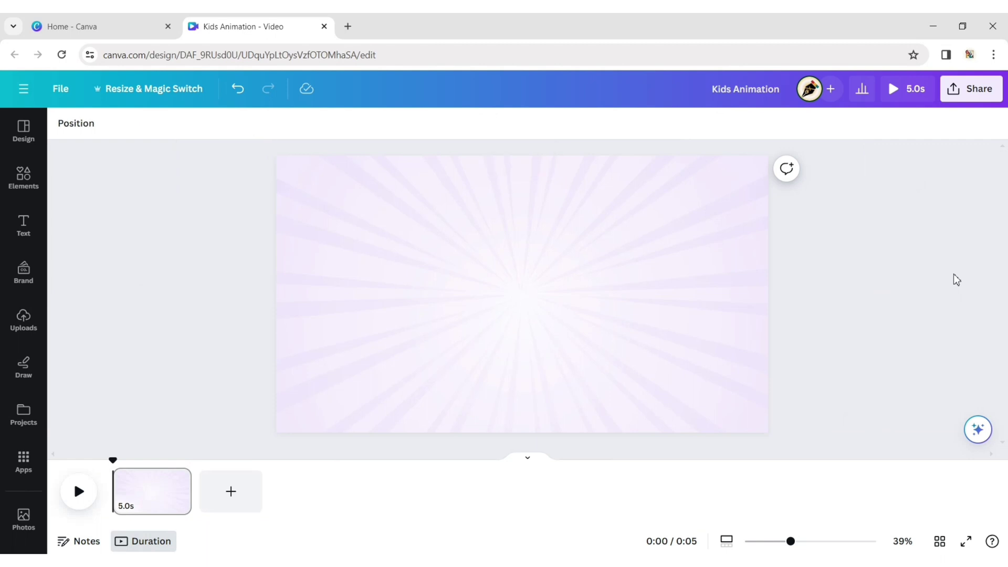
Add a heading in the upper-left area of the page containing only the letter A in uppercase
click(24, 226)
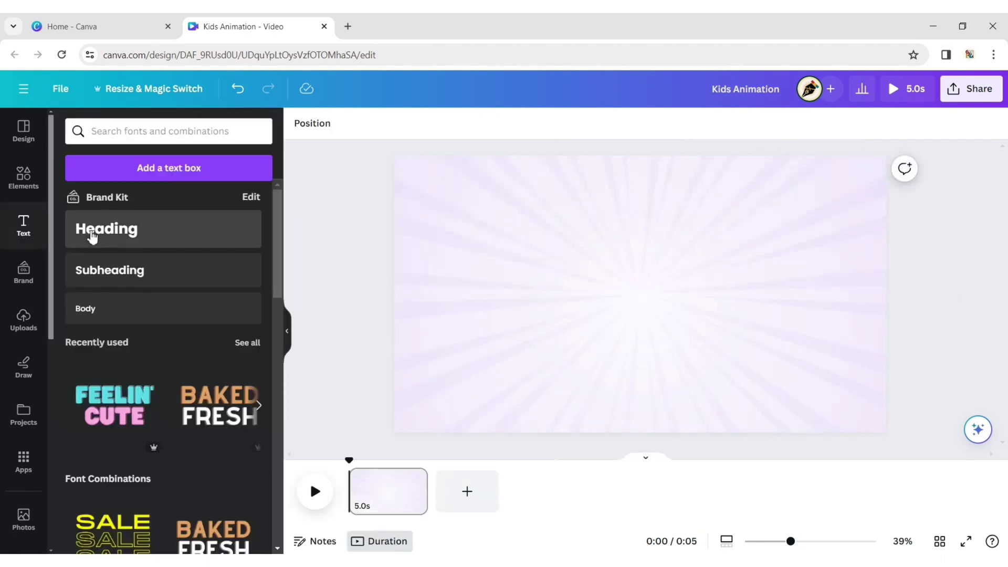
click(93, 234)
click(286, 326)
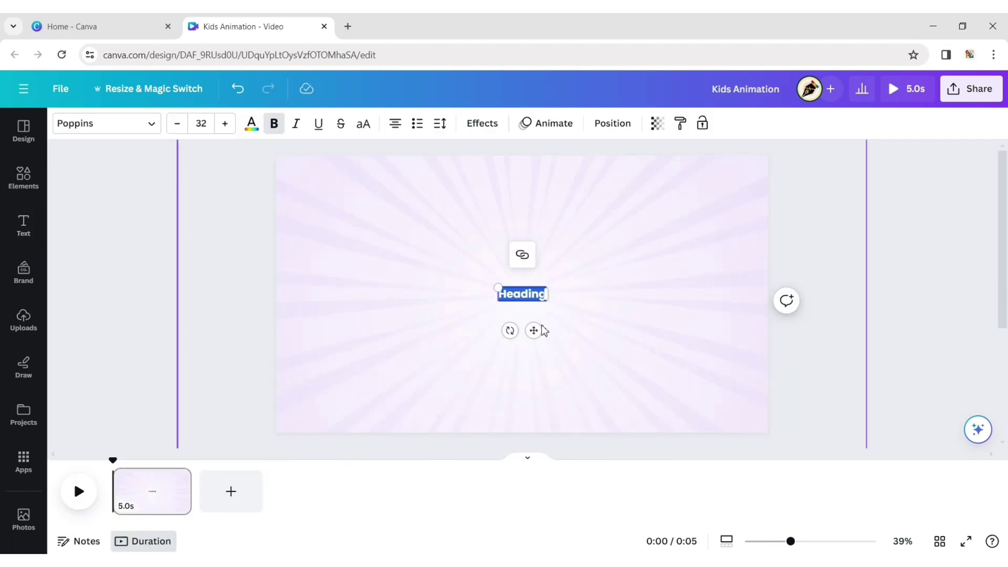
drag(534, 330, 367, 231)
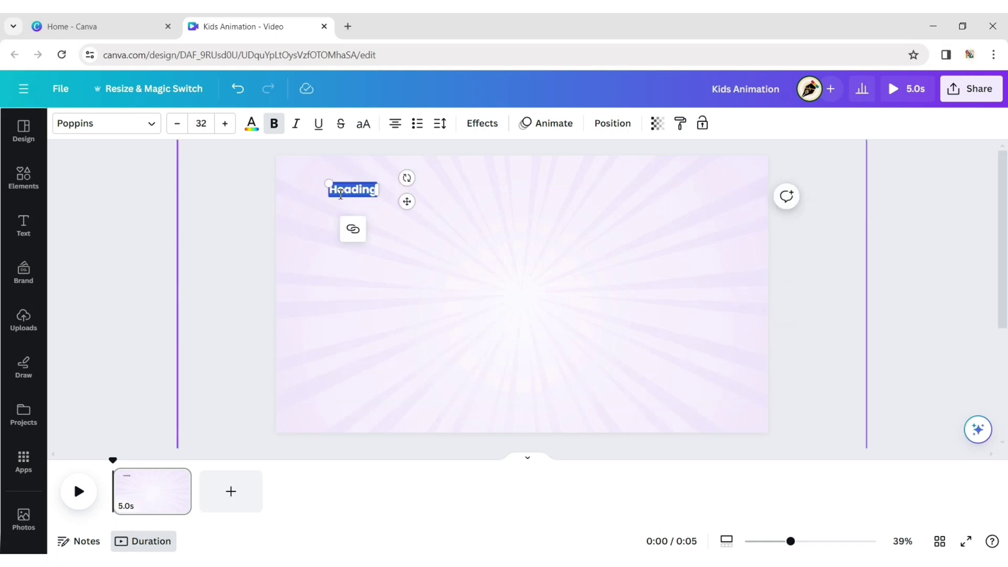
text(a)
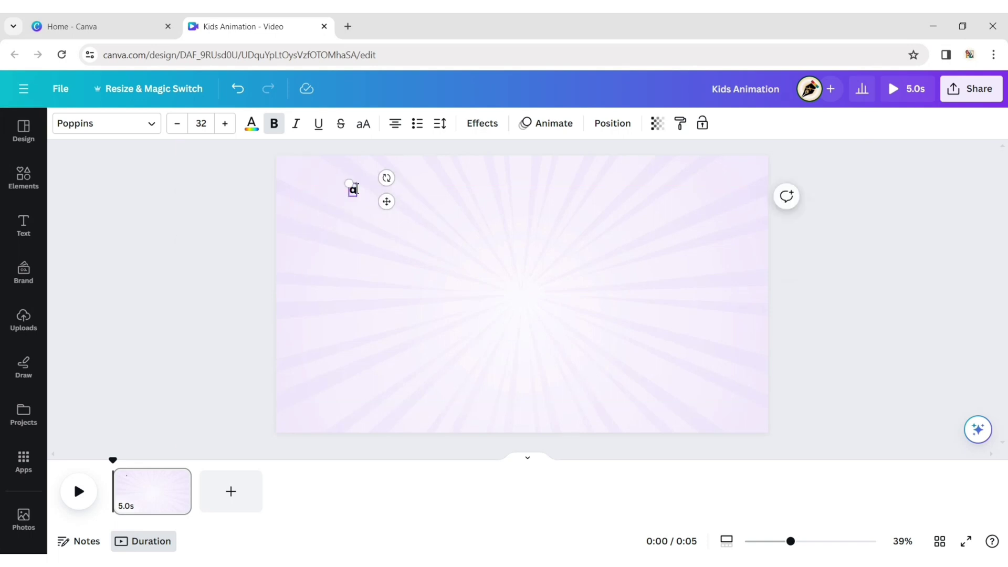
click(365, 125)
Enlarge the letter A to about font size 80 and place it in the upper-left part of the page
drag(387, 201, 384, 183)
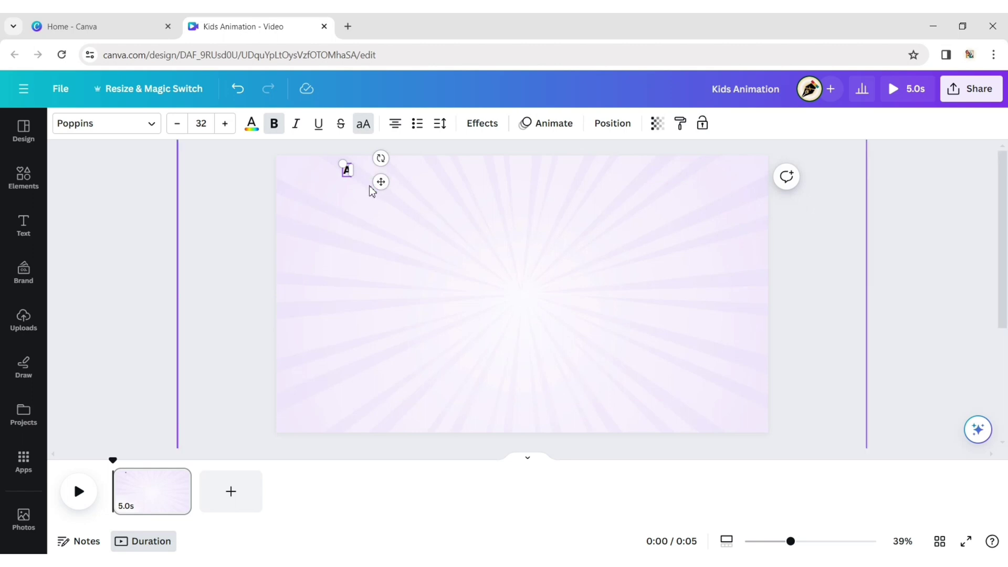
drag(343, 163, 331, 144)
drag(376, 173, 397, 239)
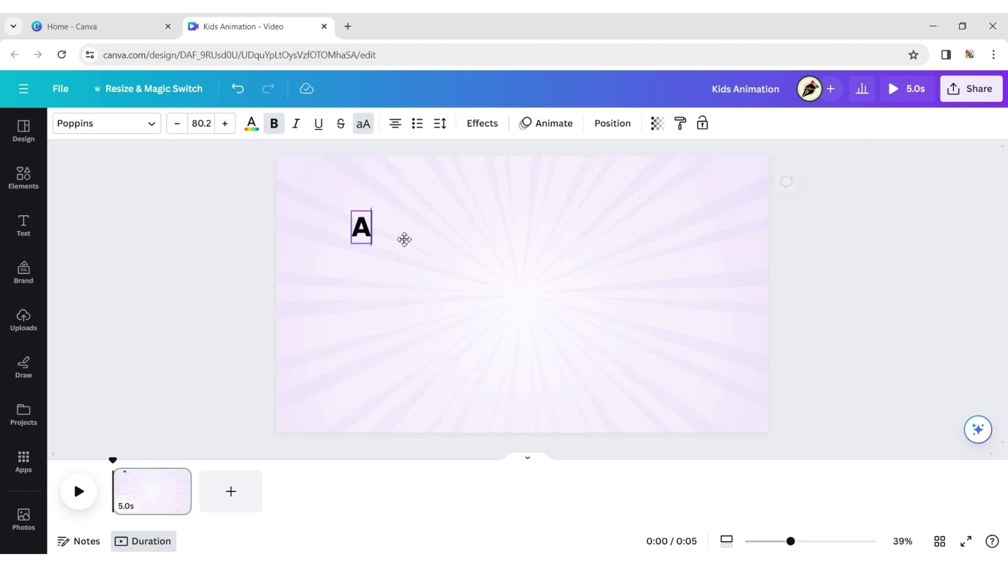
click(387, 241)
Duplicate the letter A, place the copy directly beneath it and change its text to B
click(362, 231)
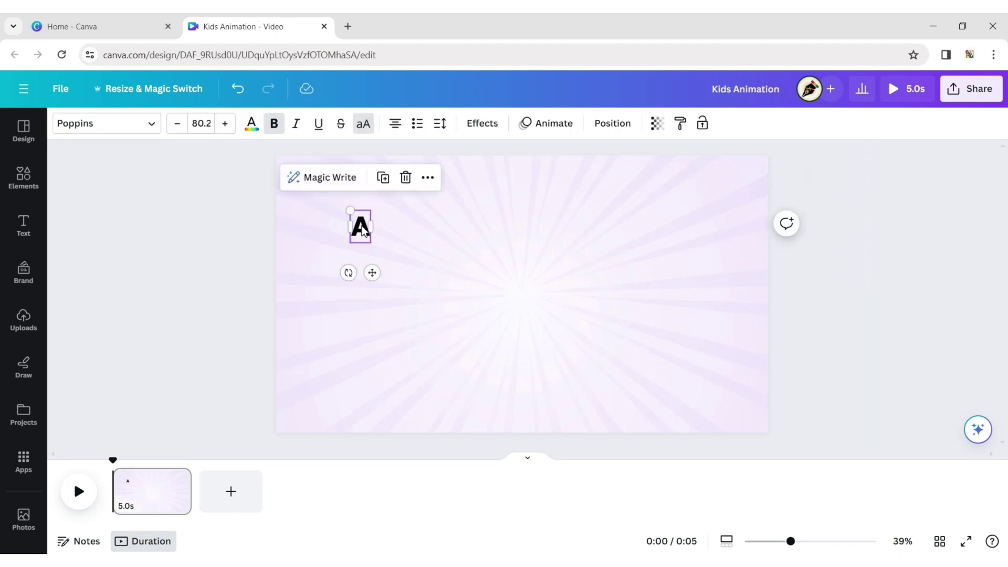
click(383, 177)
drag(374, 273, 377, 328)
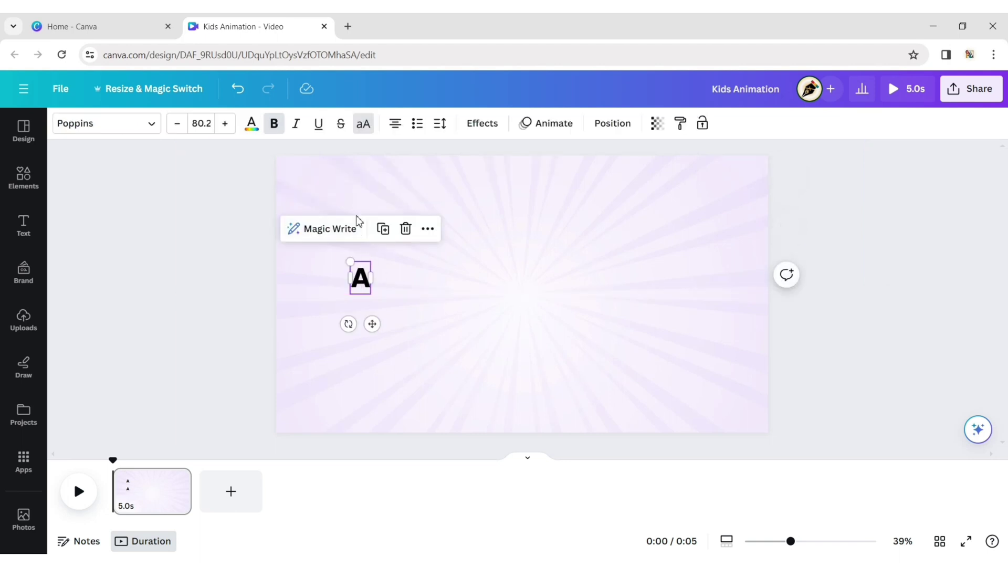
click(363, 223)
click(360, 281)
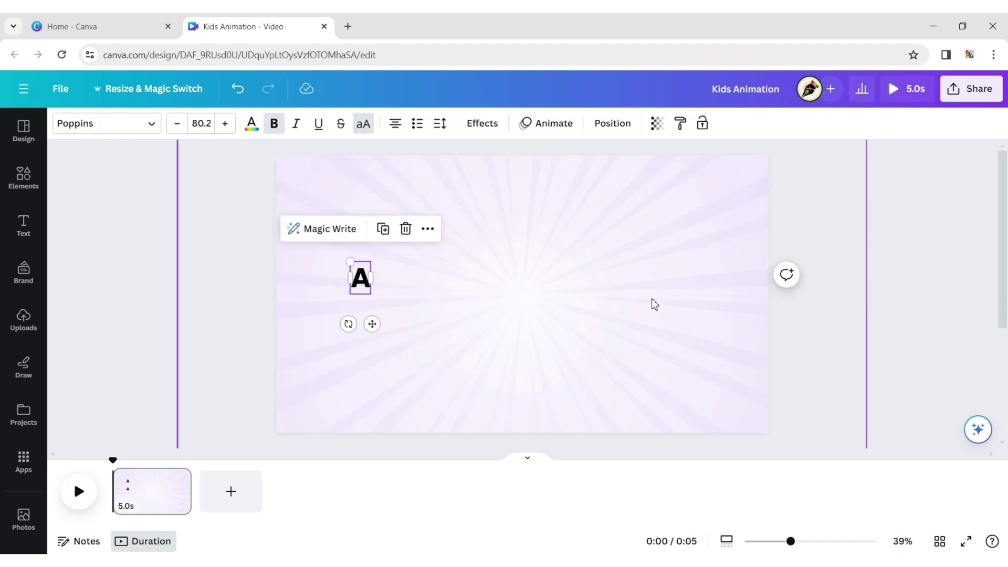
double_click(366, 276)
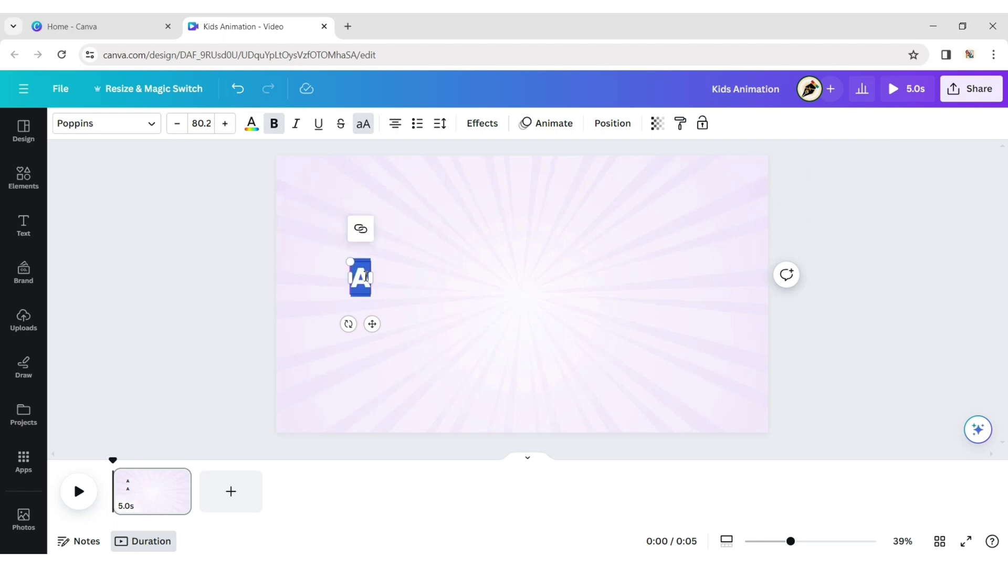
text(B)
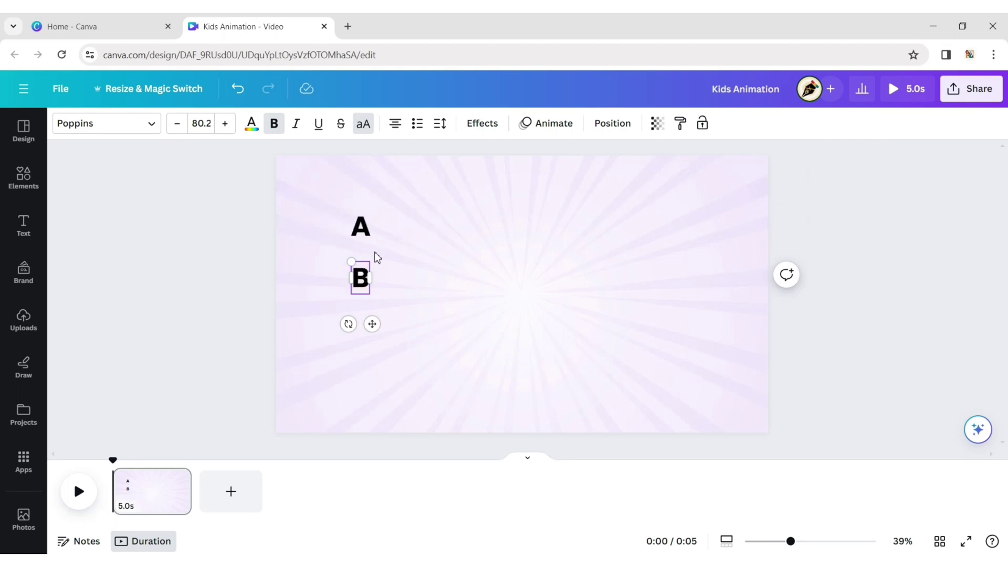
click(397, 259)
Duplicate the letter B, place the copy beneath it and change its text to C
click(361, 283)
click(383, 227)
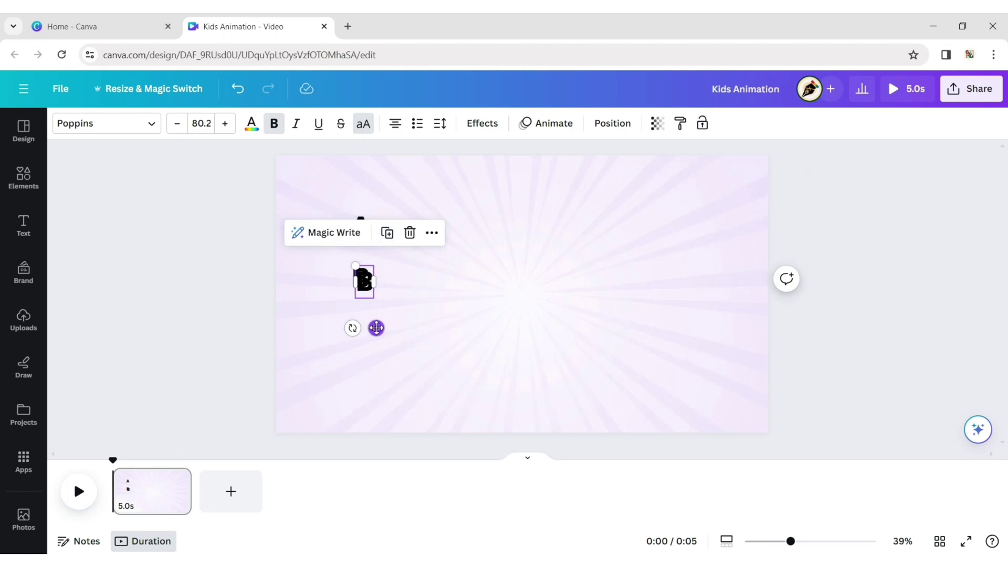
drag(375, 326, 369, 367)
double_click(361, 310)
text(C)
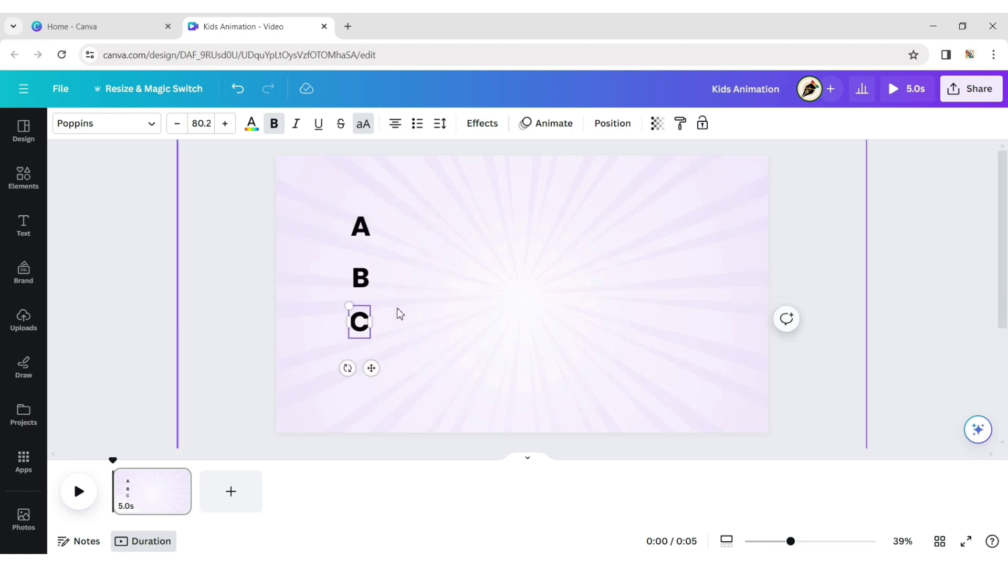
double_click(360, 322)
click(432, 333)
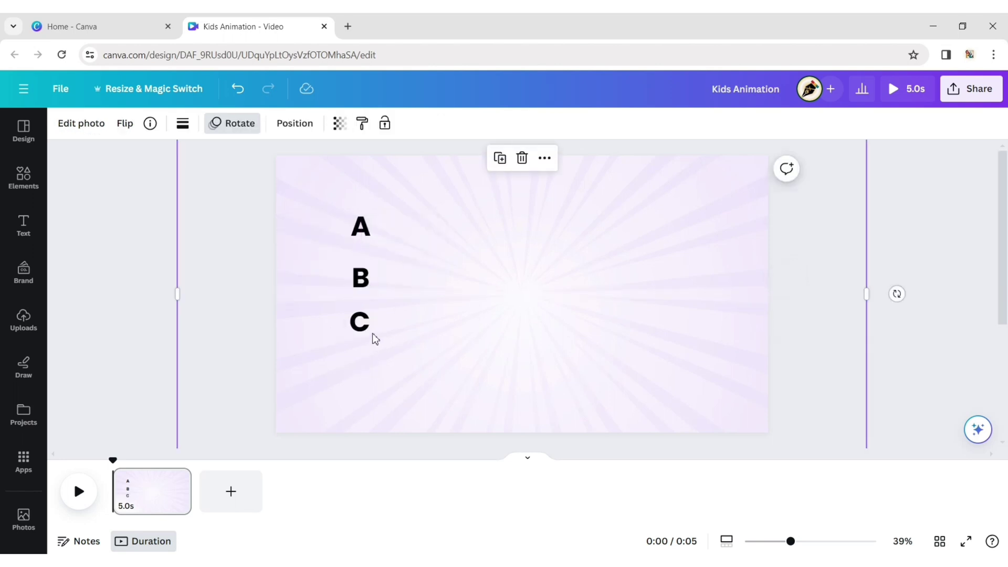
Duplicate the letter C, place the copy beneath it and change its text to D
click(362, 327)
click(386, 277)
drag(374, 372, 373, 407)
double_click(361, 361)
text(D)
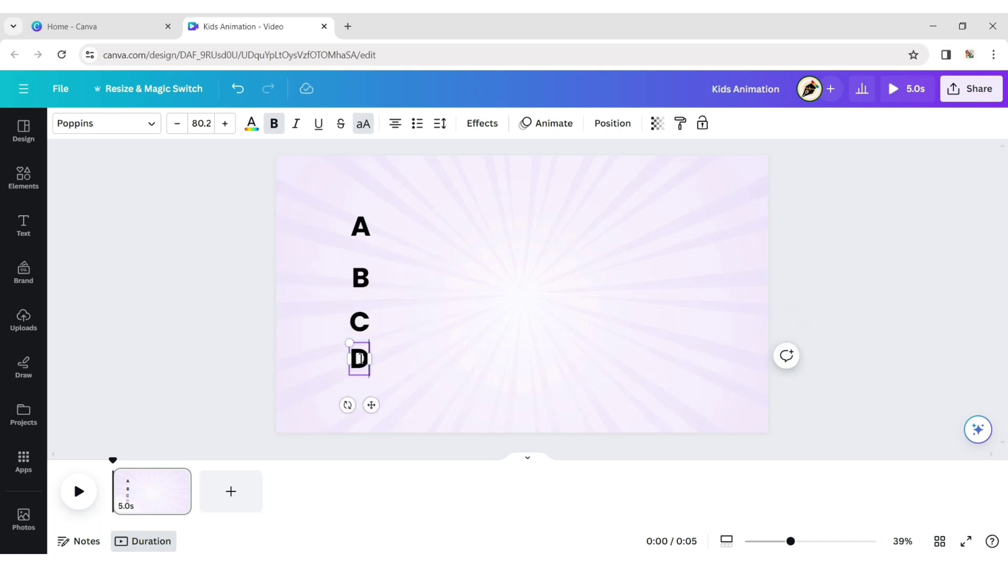
double_click(360, 358)
click(477, 374)
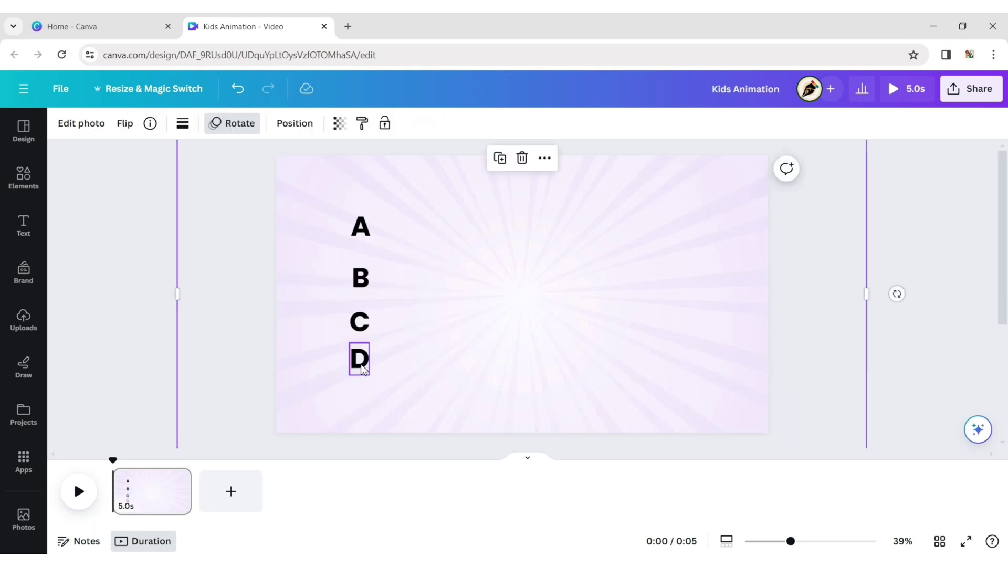
Duplicate the letter D, place the copy beneath it and change its text to E
click(361, 360)
click(386, 314)
drag(376, 410, 371, 443)
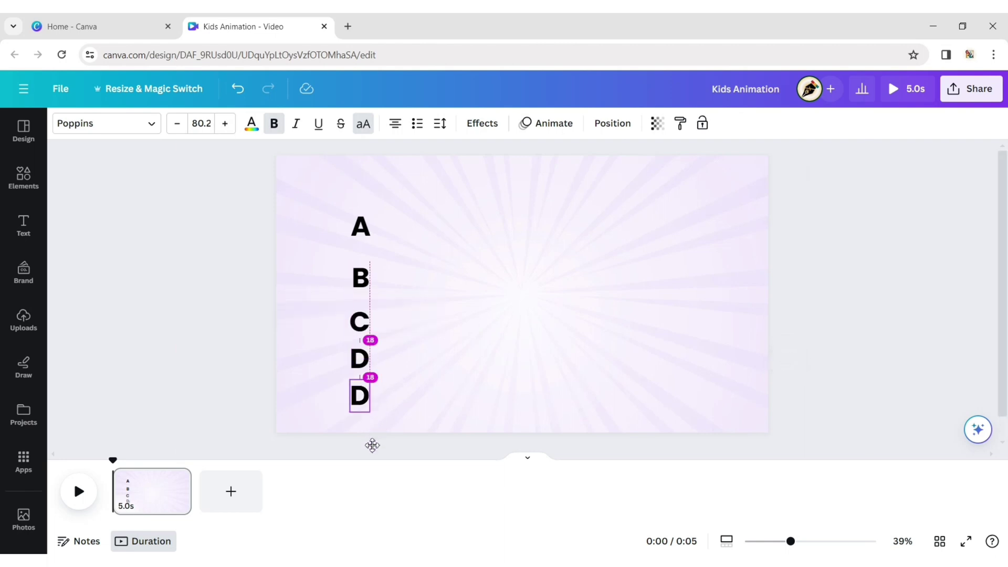
double_click(360, 395)
text(E)
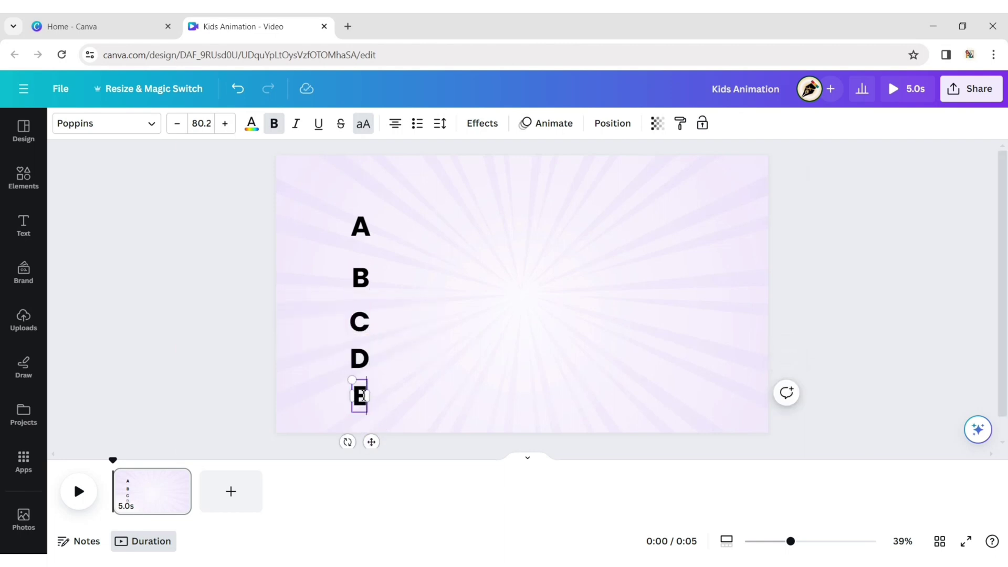
click(389, 388)
Reduce the letter A to font size 40
click(366, 229)
drag(350, 210, 360, 227)
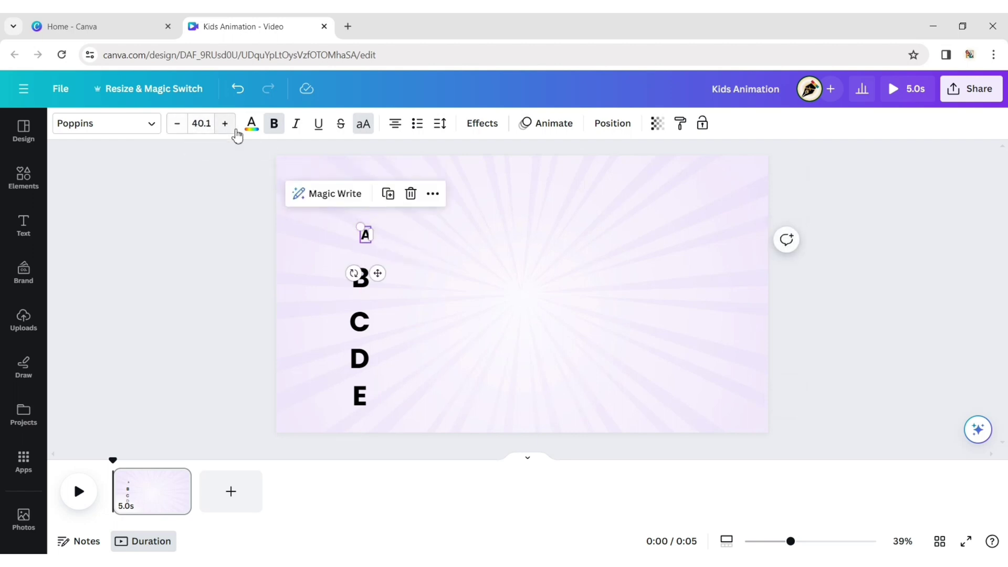
click(213, 123)
key(Return)
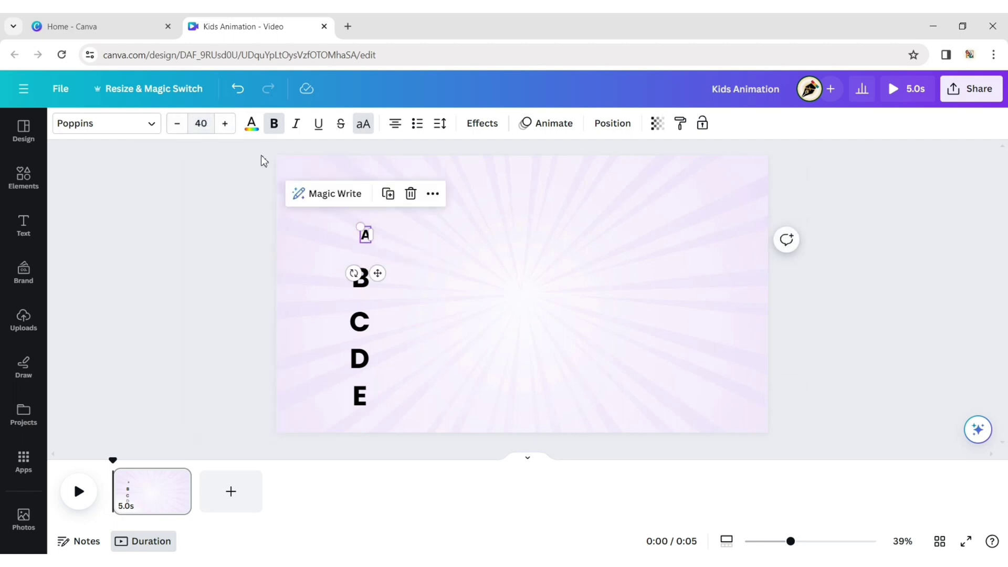
click(531, 231)
Set the font size of the letters B, C, D and E to 40 together
click(366, 277)
shift+click(360, 322)
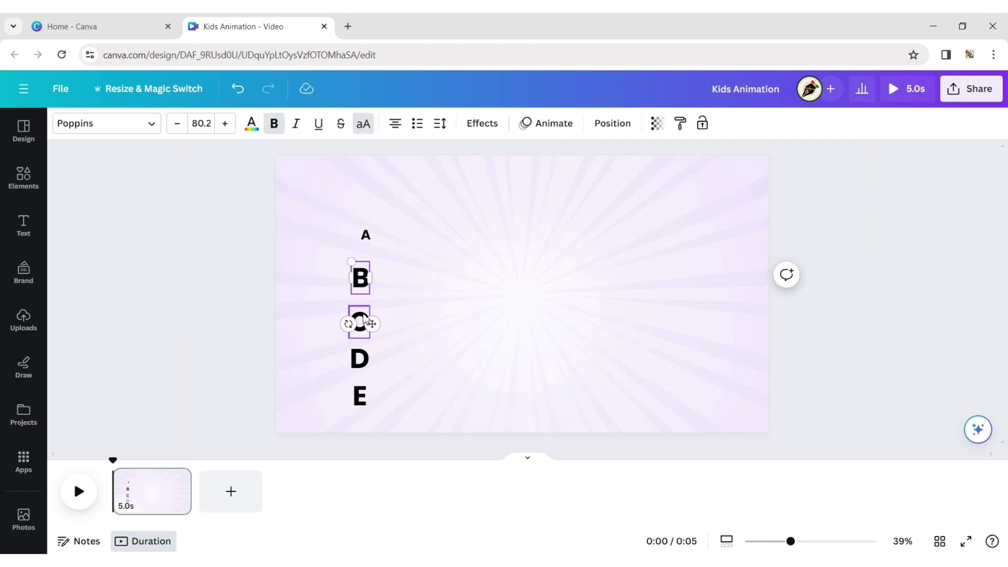
shift+click(361, 362)
shift+click(357, 399)
click(204, 125)
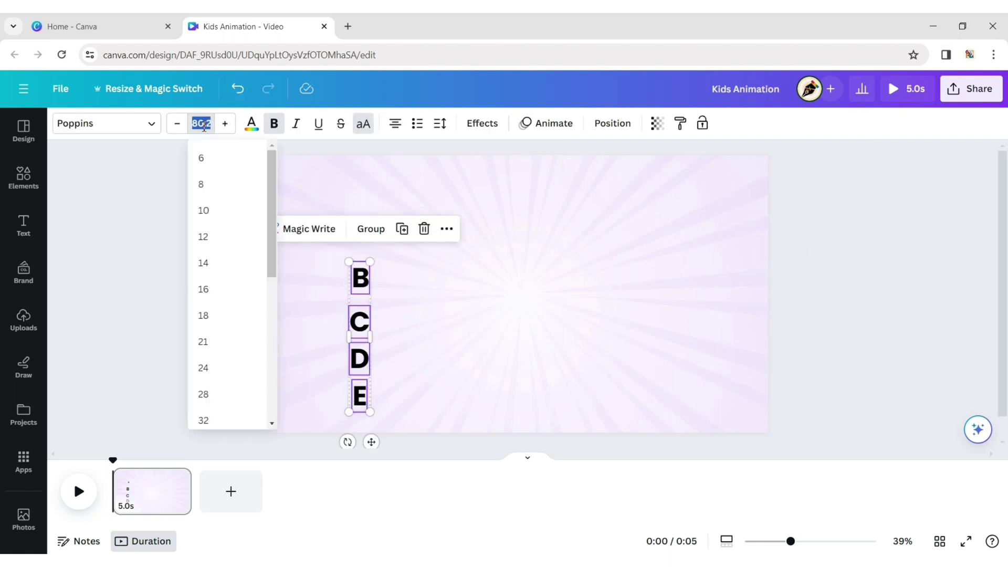
click(526, 348)
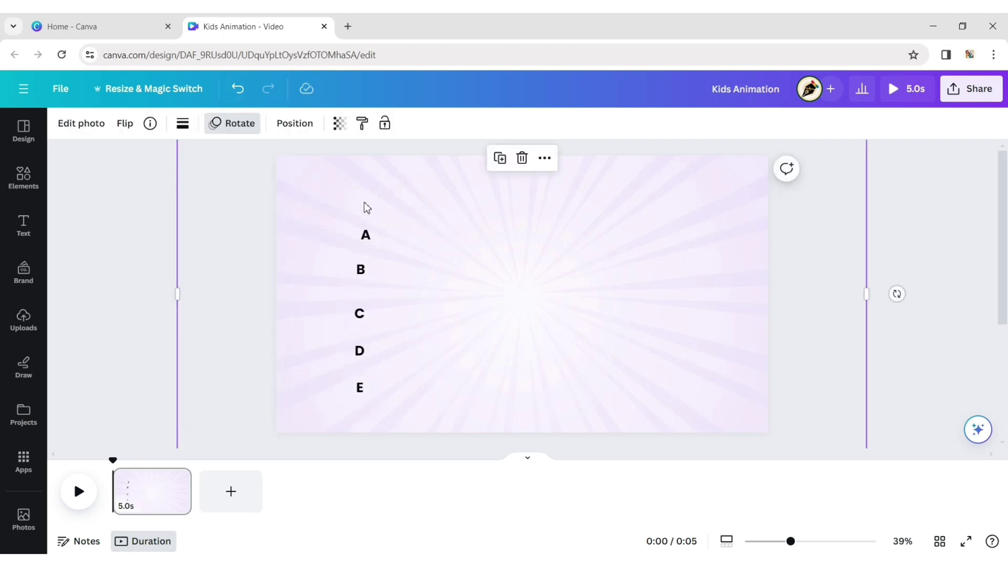
Move the letter A up to the page's top edge and the letter E down to its bottom edge
click(366, 236)
drag(369, 245, 367, 209)
click(363, 389)
drag(372, 425, 375, 459)
click(443, 269)
Move the letters B, C and D up into a column beneath A
click(360, 269)
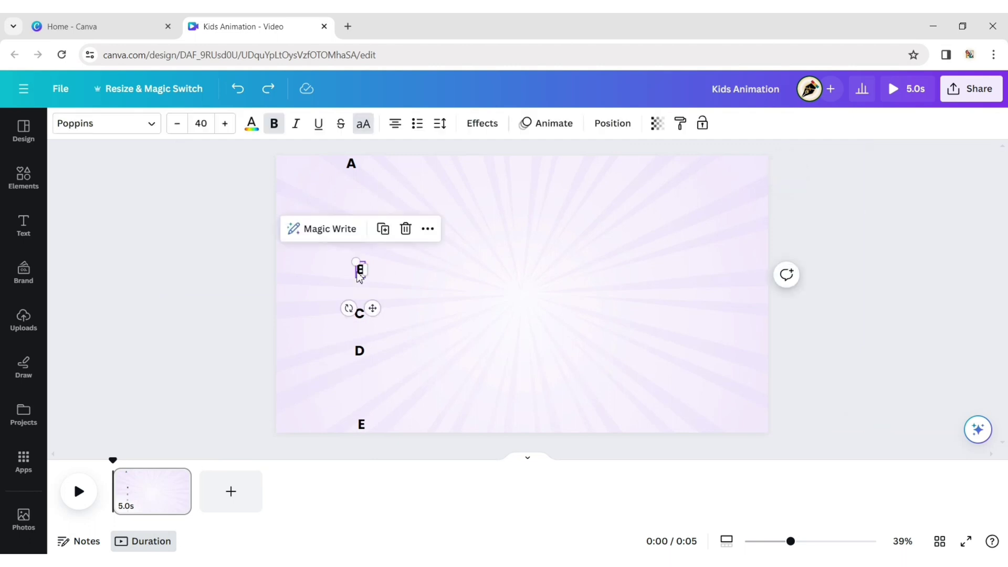
drag(367, 309, 362, 243)
click(359, 313)
drag(371, 351, 362, 288)
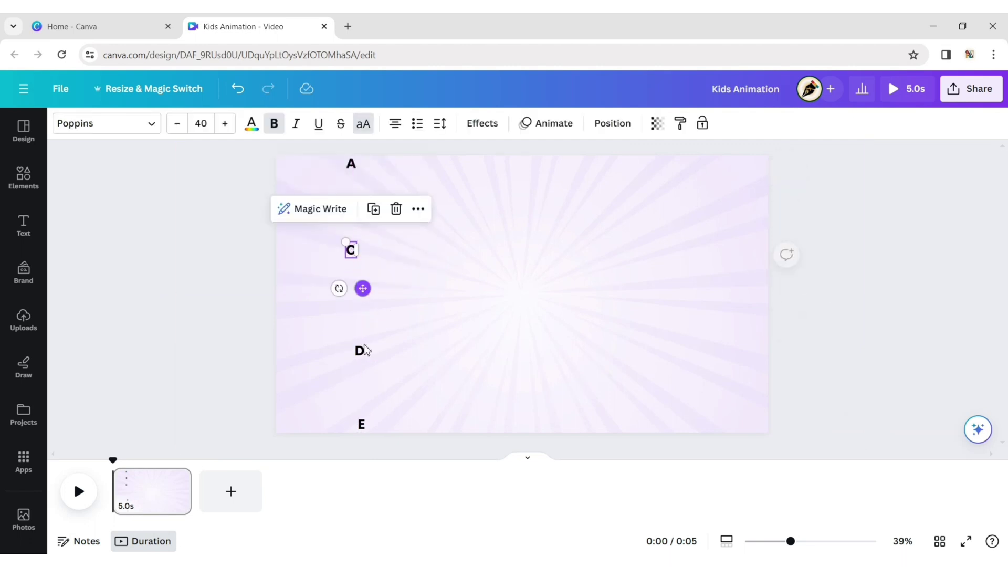
click(360, 351)
drag(371, 389, 366, 331)
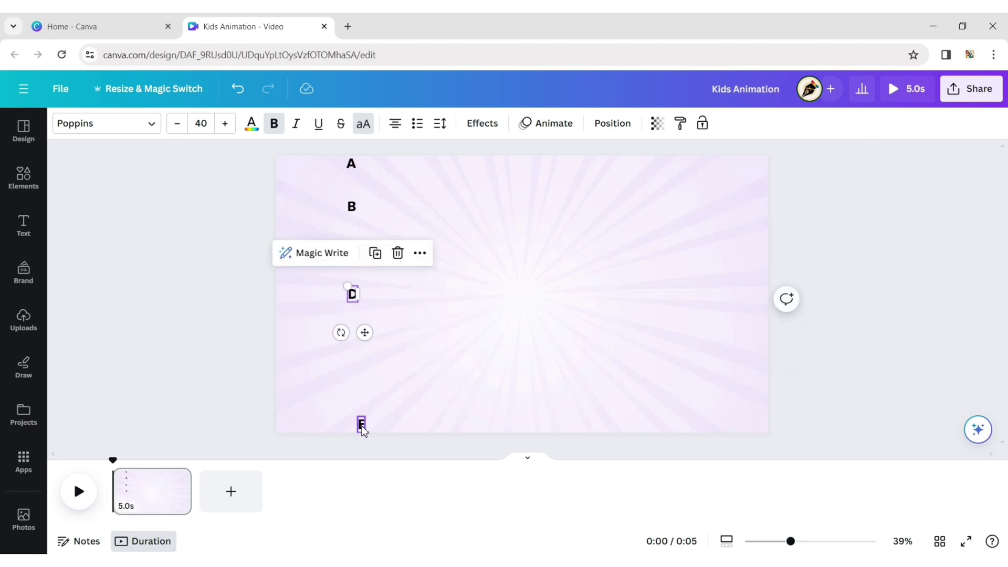
Align E with the letter column and move D, C and B down to spread them evenly between A and E
key(Tab)
mouse_move(360, 419)
mouse_down()
mouse_move(378, 436)
mouse_move(351, 420)
mouse_up()
click(352, 294)
drag(363, 332, 362, 394)
click(355, 252)
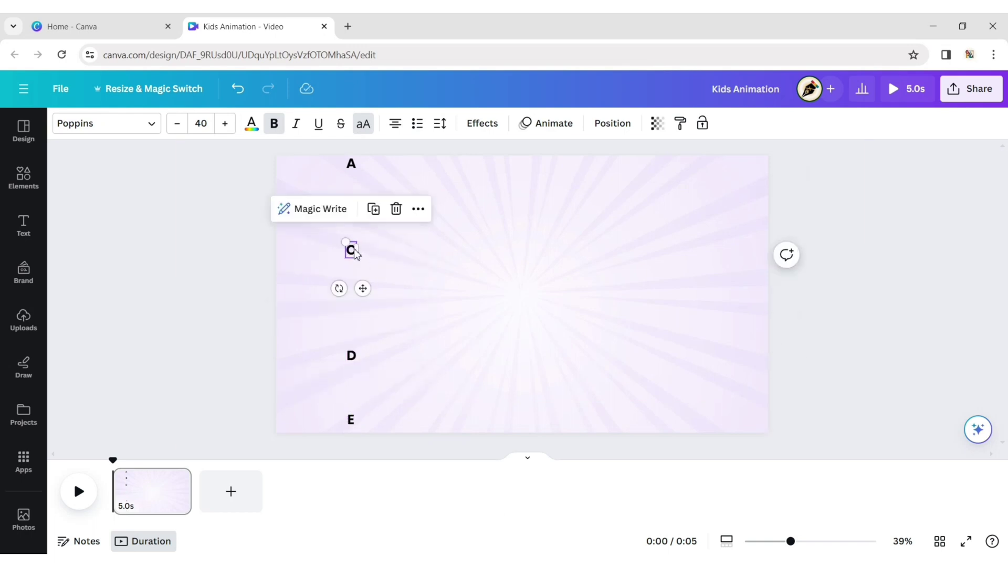
drag(363, 288, 369, 338)
click(350, 205)
mouse_move(362, 241)
mouse_down()
mouse_move(372, 275)
mouse_move(360, 261)
mouse_up()
click(901, 236)
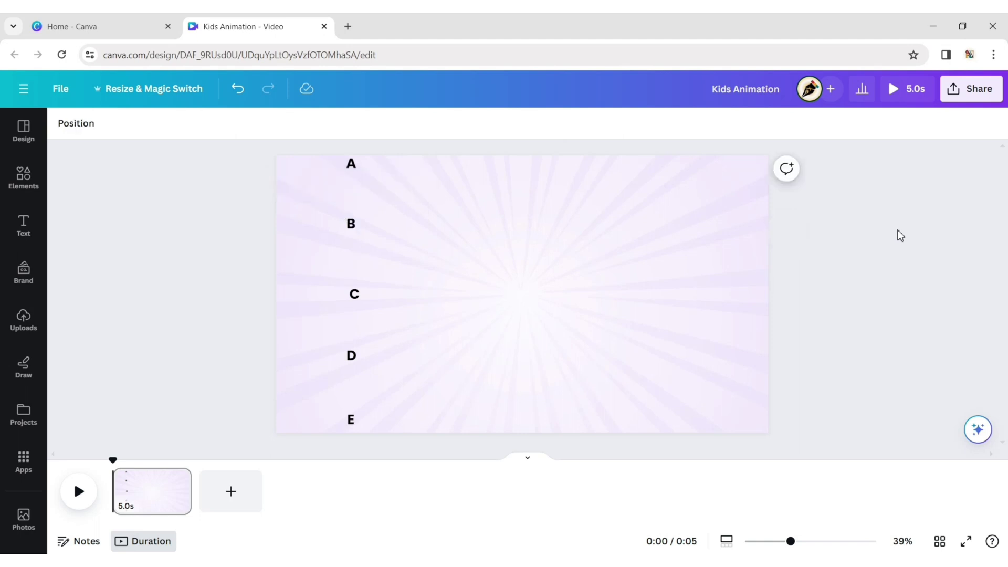
Tidy up the spacing of the letters A, B, C, D and E together and group them
click(351, 165)
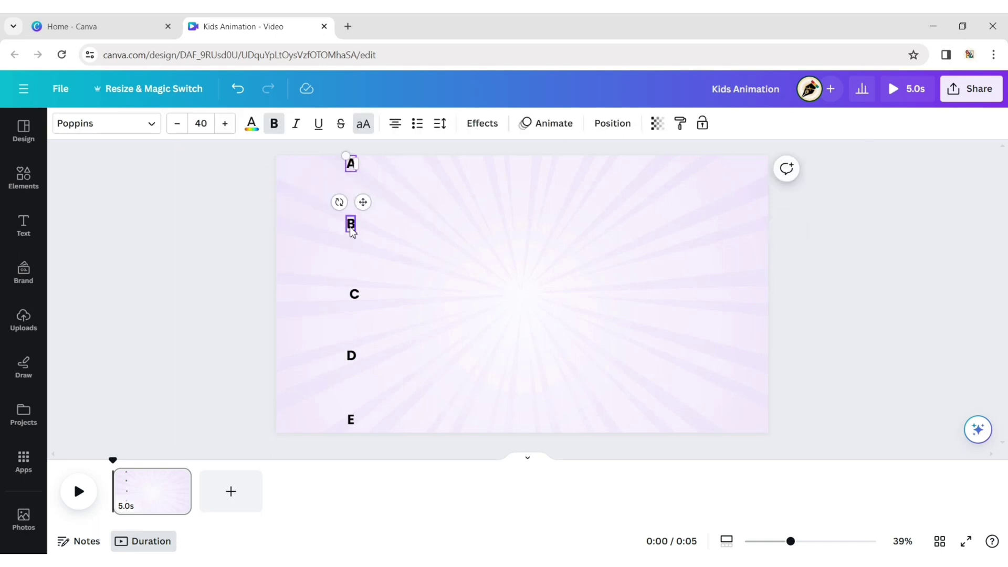
shift+click(355, 294)
shift+click(352, 355)
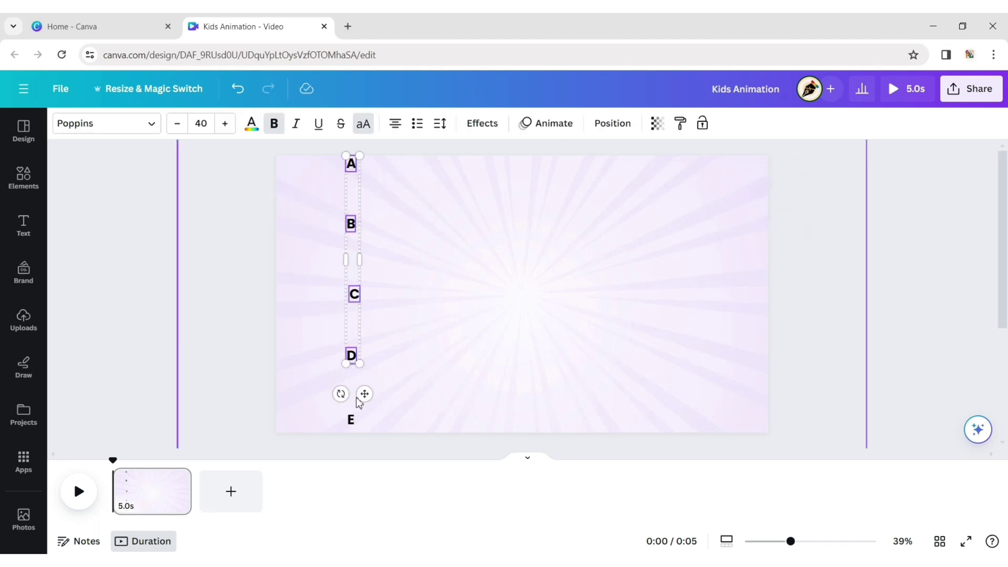
shift+click(352, 419)
click(613, 123)
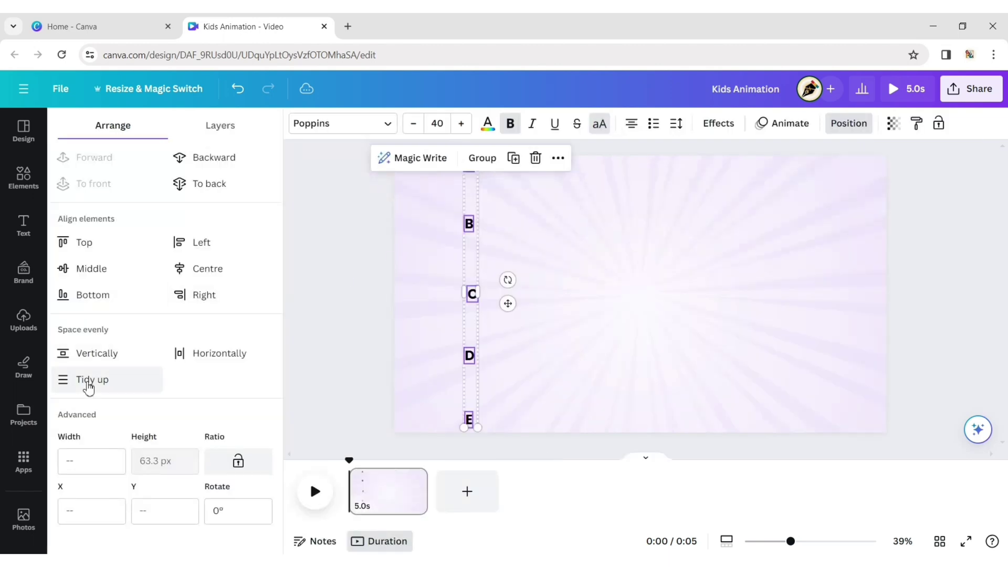
click(89, 387)
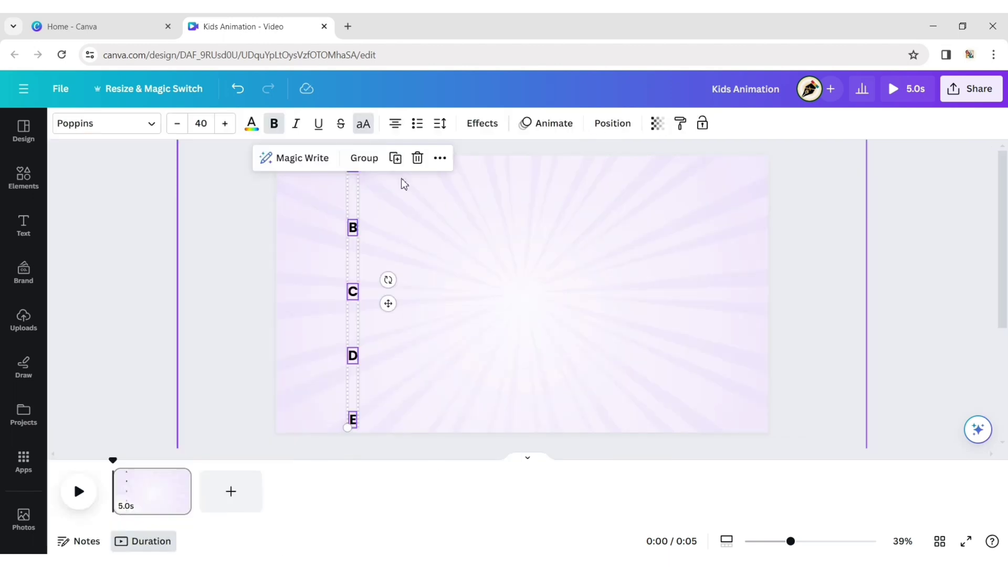
click(362, 157)
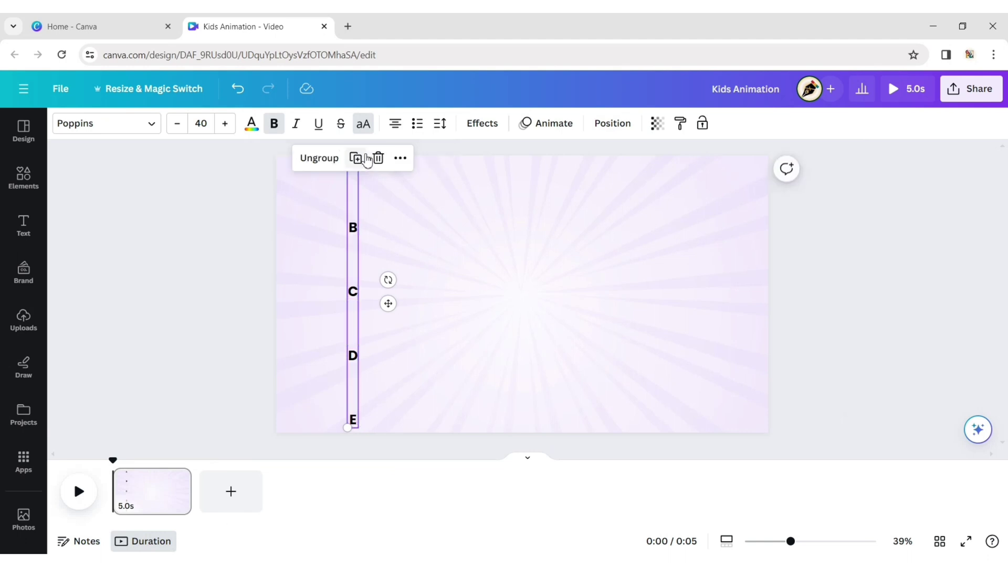
click(914, 230)
Search the elements for "apple" and add the plain red apple graphic with a green leaf to the page
click(44, 174)
click(126, 132)
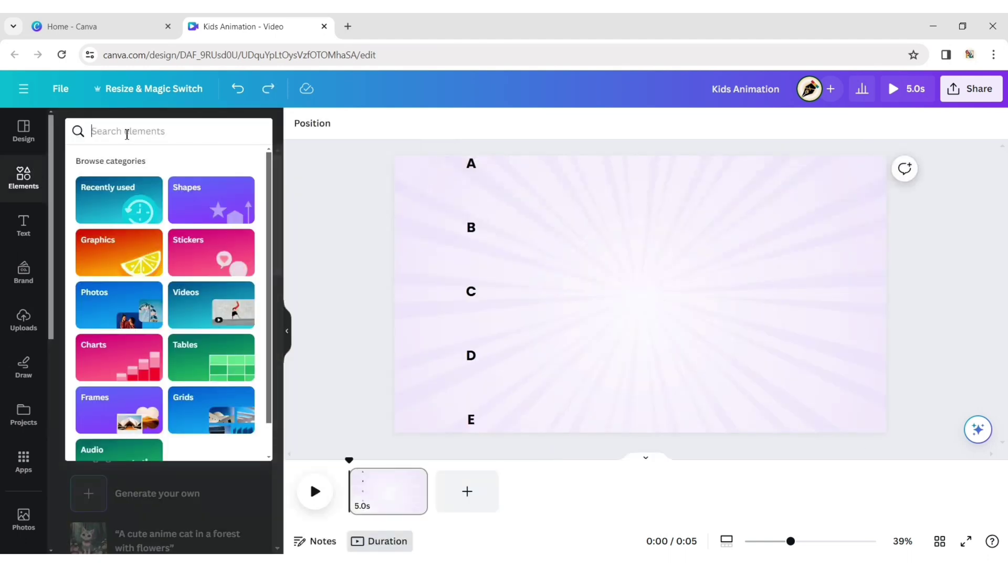
text(apple)
key(Return)
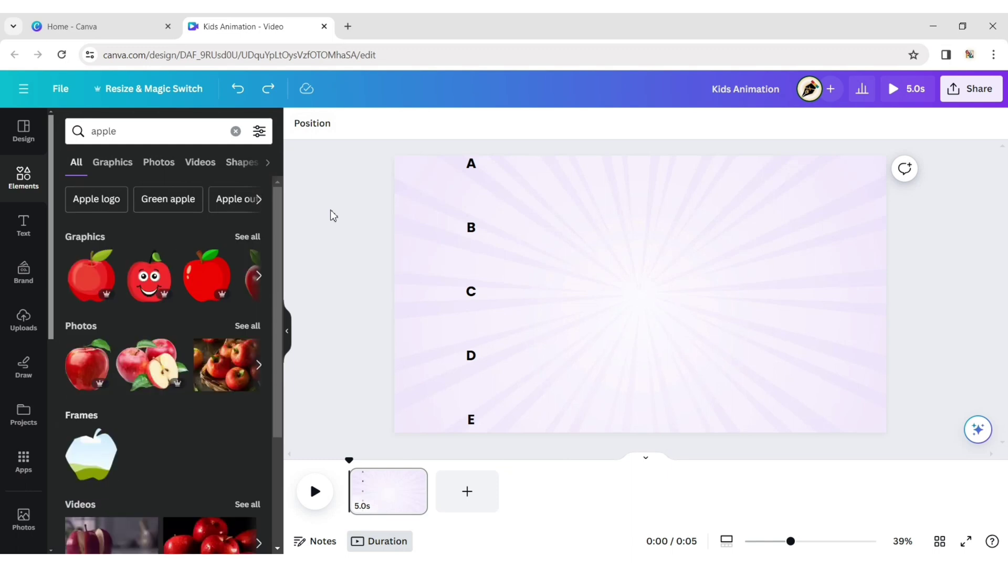
click(211, 277)
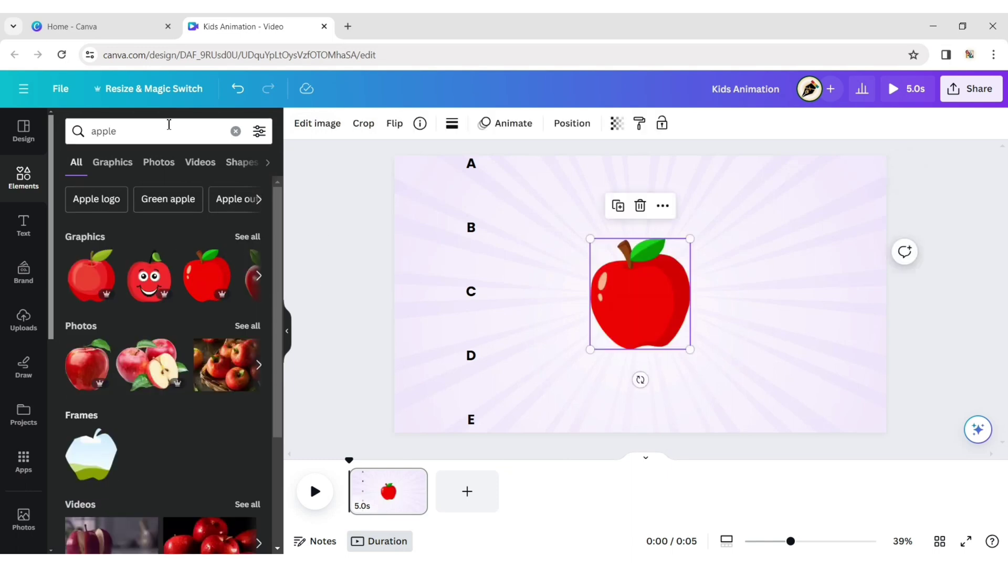
Search the elements for "ball", add the striped red, blue and yellow beach ball and place it in the page's upper right
click(235, 131)
text(ball)
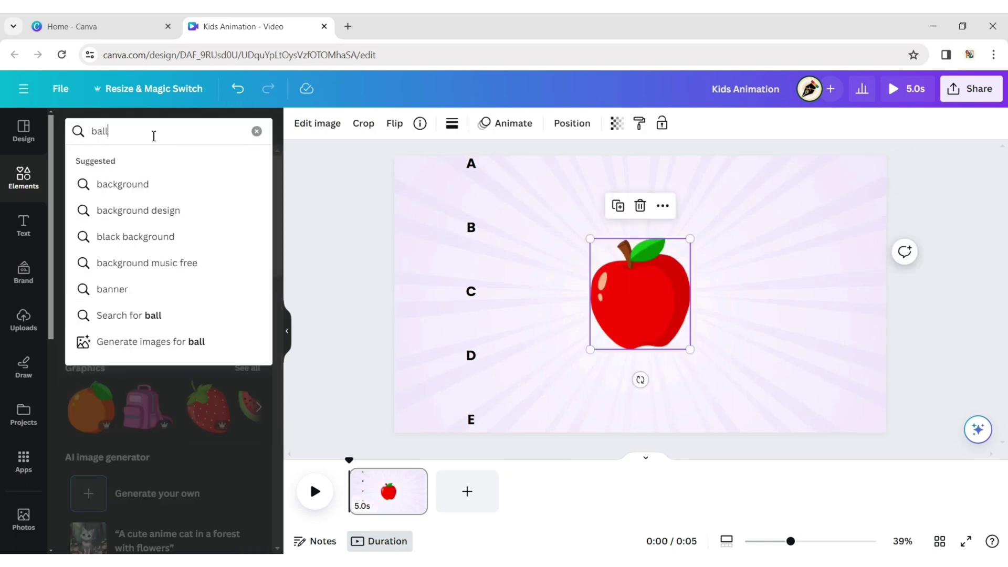
key(Return)
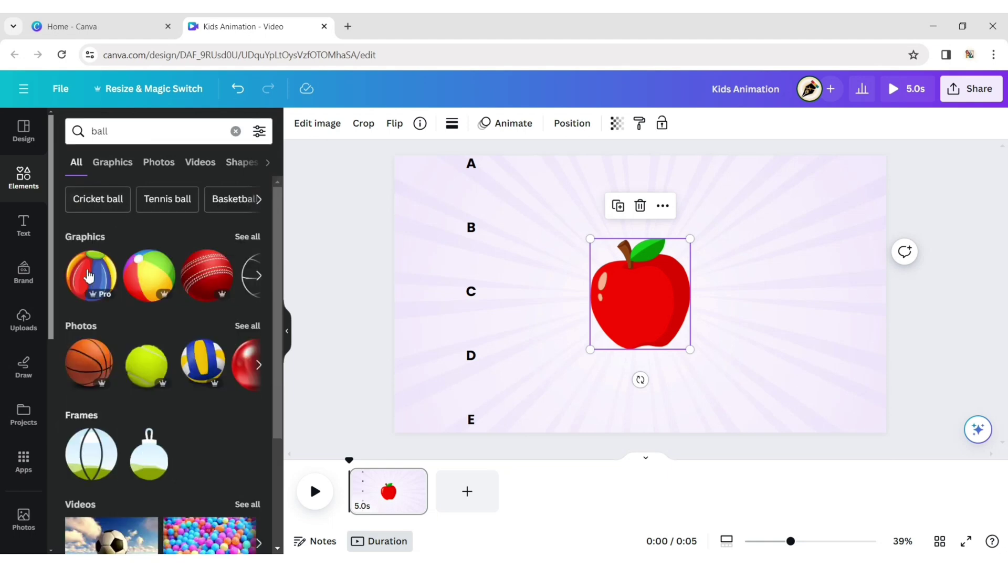
click(90, 277)
drag(645, 301, 796, 223)
Search the graphics for "cat", add the sitting purple-grey striped kitten and place it at the page's right edge below the ball
click(119, 131)
click(236, 131)
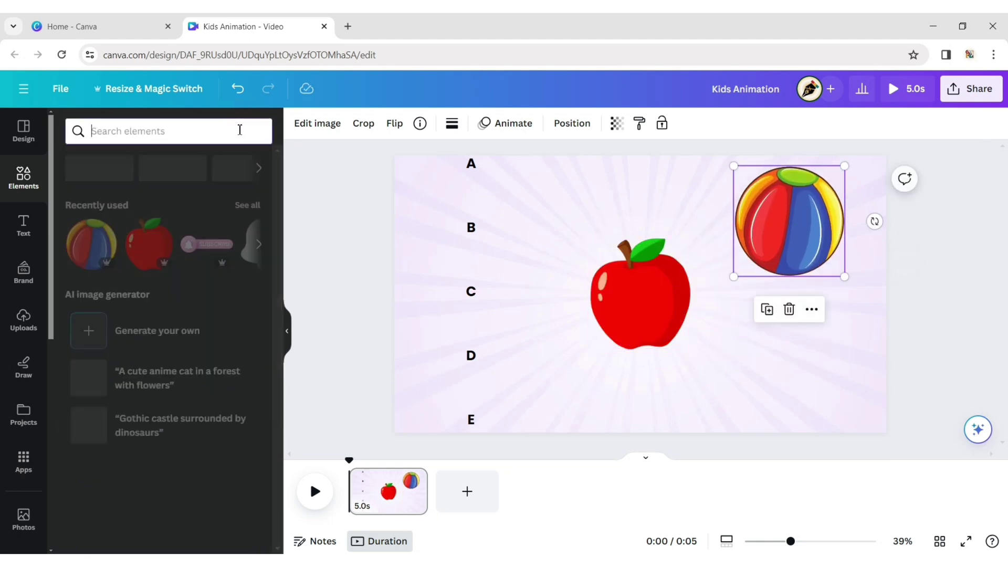
click(200, 133)
text(cat)
key(Return)
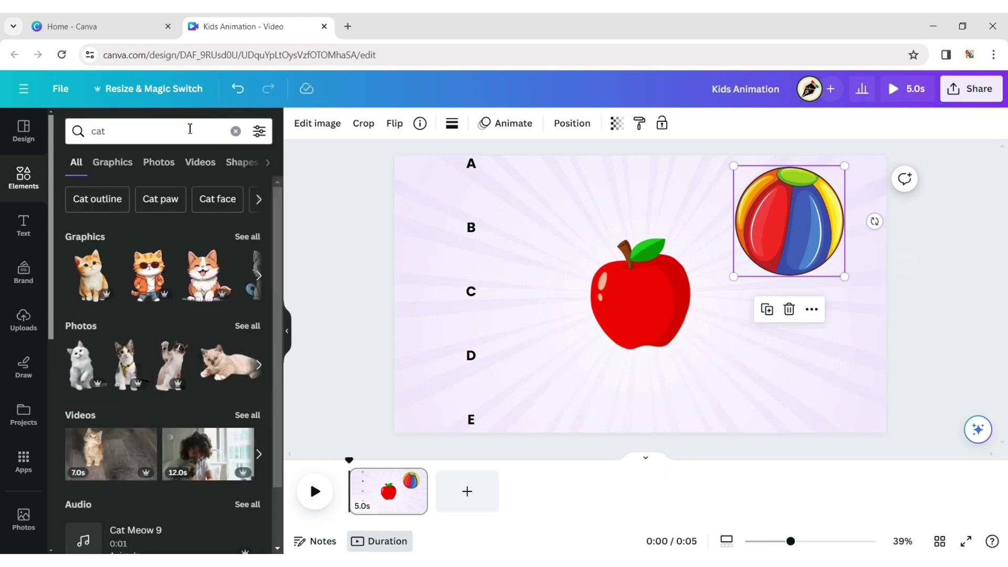
click(248, 237)
scroll(198, 322, down, 5)
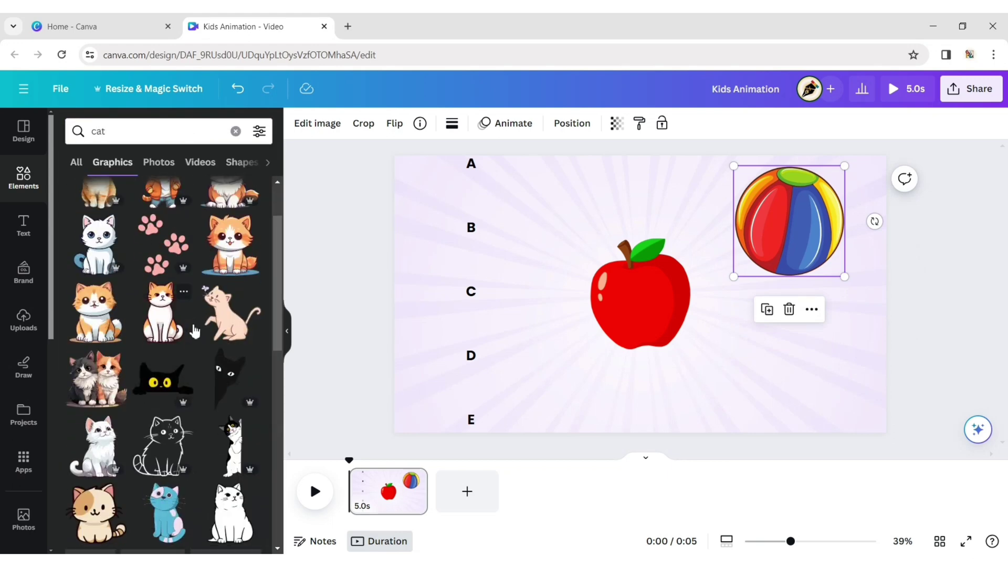
scroll(194, 330, down, 5)
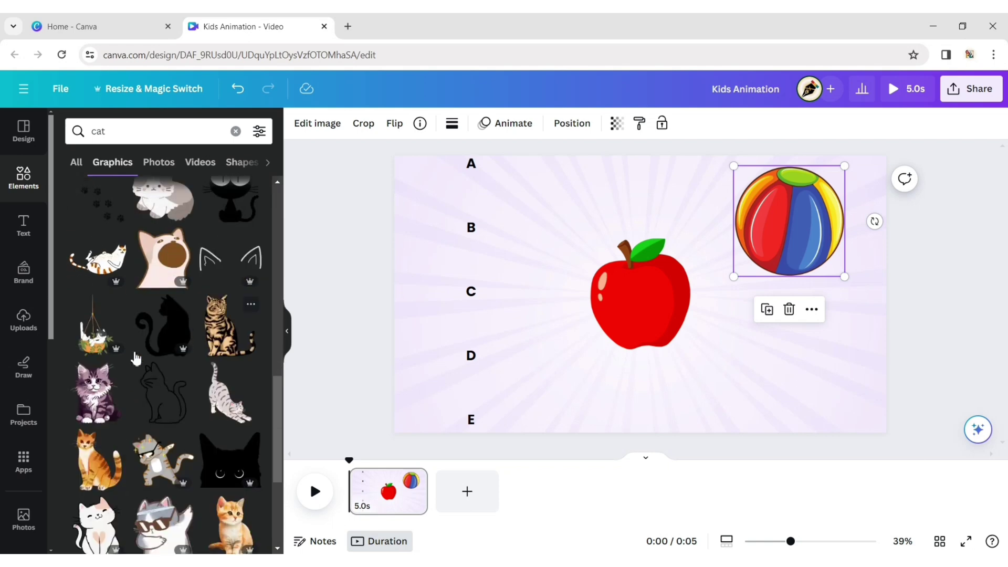
click(95, 391)
drag(646, 305, 845, 339)
Search the elements for "dog", add the sitting brown puppy graphic and place it beside the letters A and B
click(236, 131)
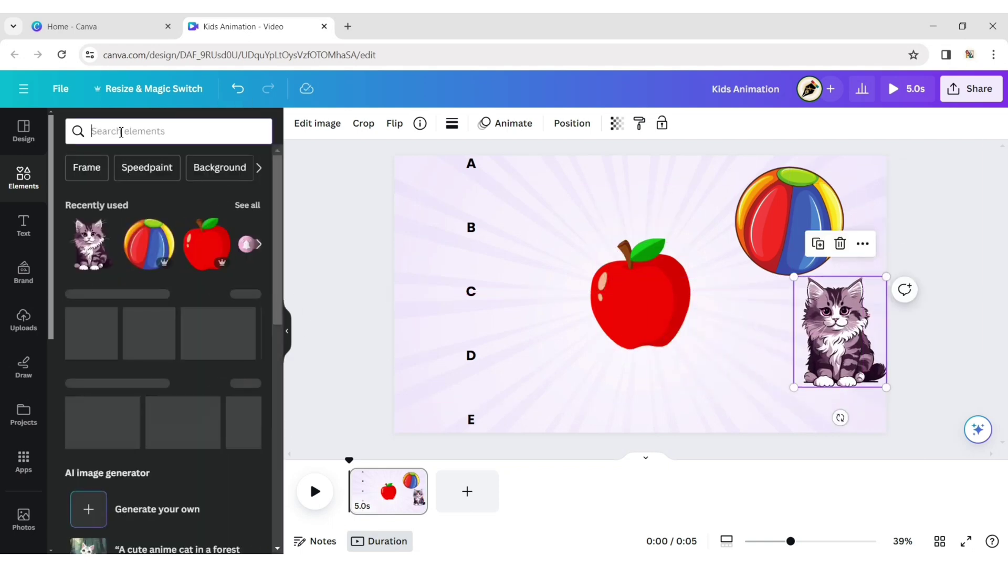
text(dog)
key(Return)
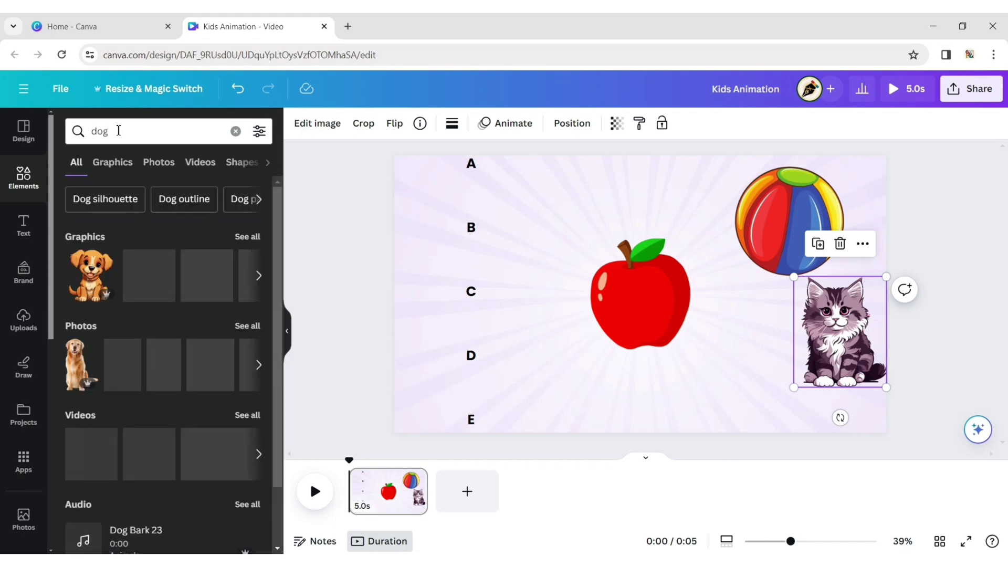
click(79, 282)
drag(656, 294, 556, 220)
Search the elements for "elephant", add the sitting baby elephant, shrink it and place it above the apple between the dog and ball
click(236, 131)
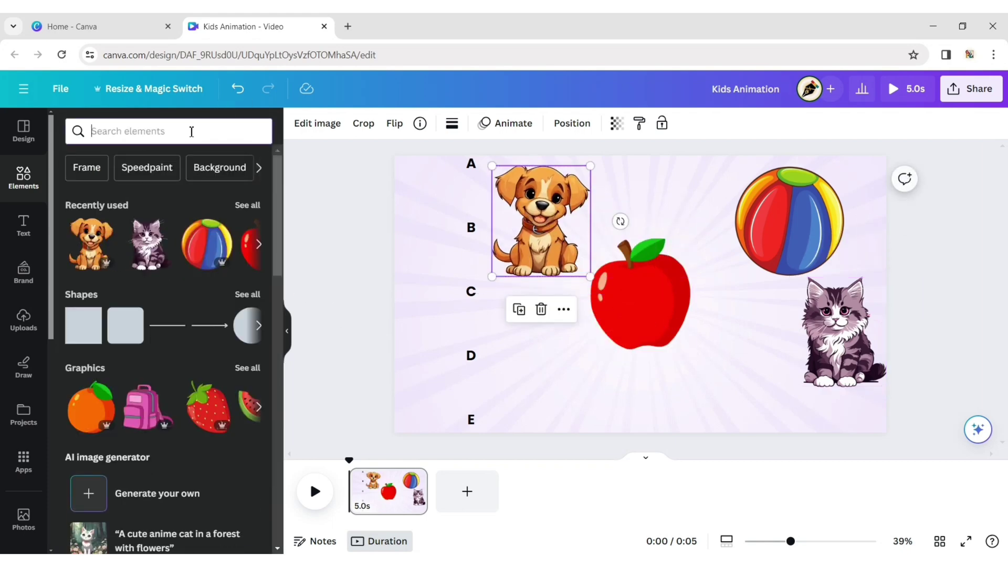
text(elephant)
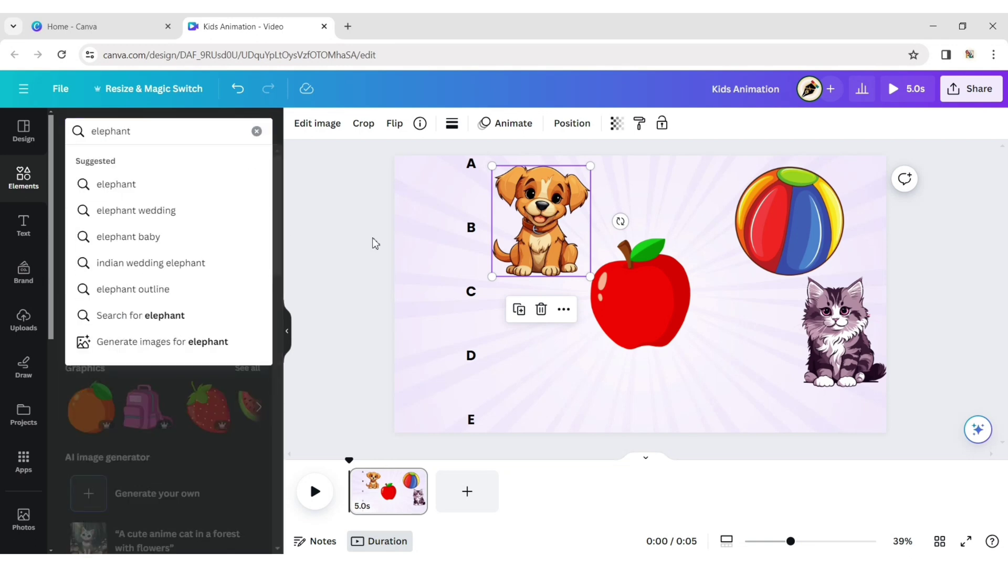
key(Return)
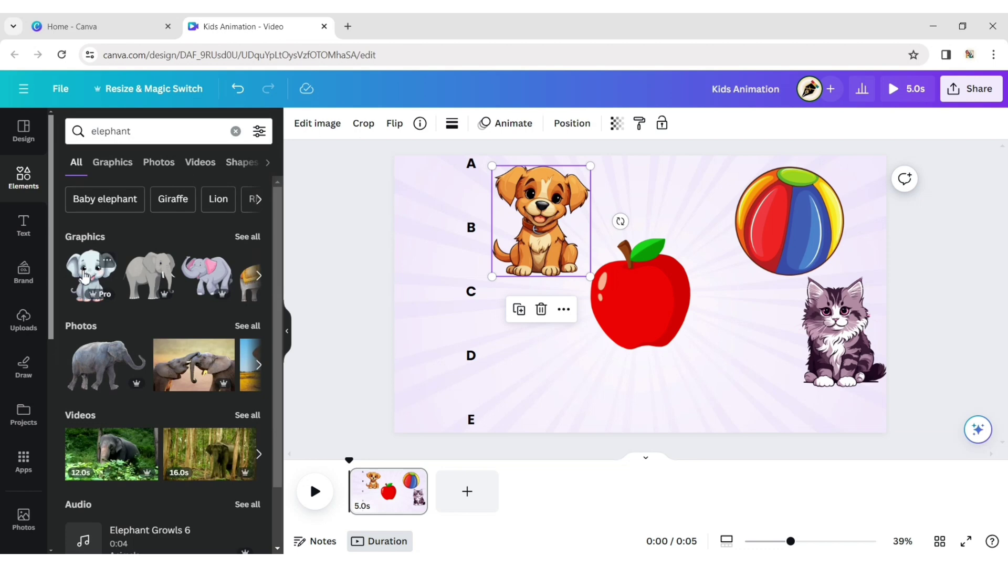
click(84, 277)
click(287, 328)
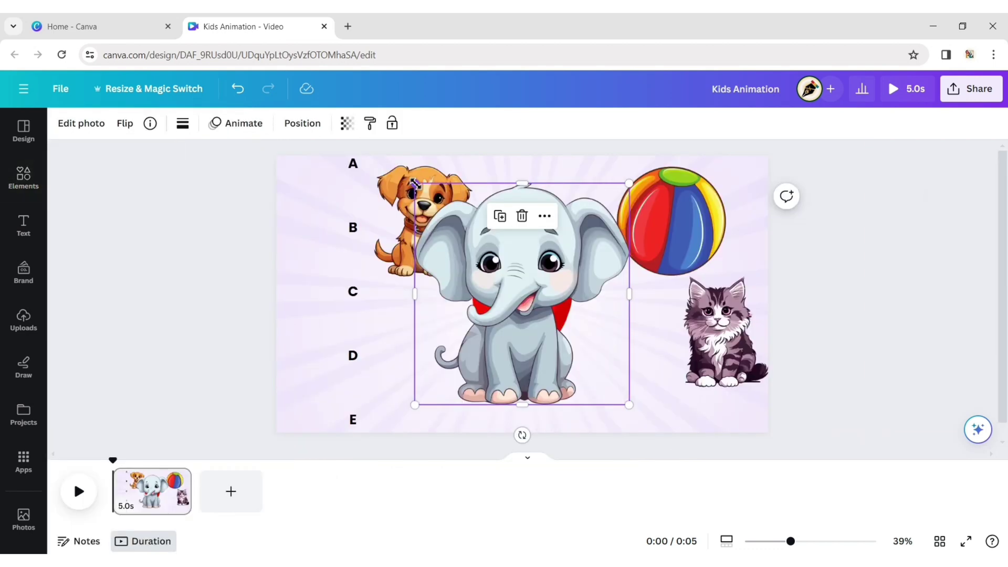
drag(414, 184, 548, 321)
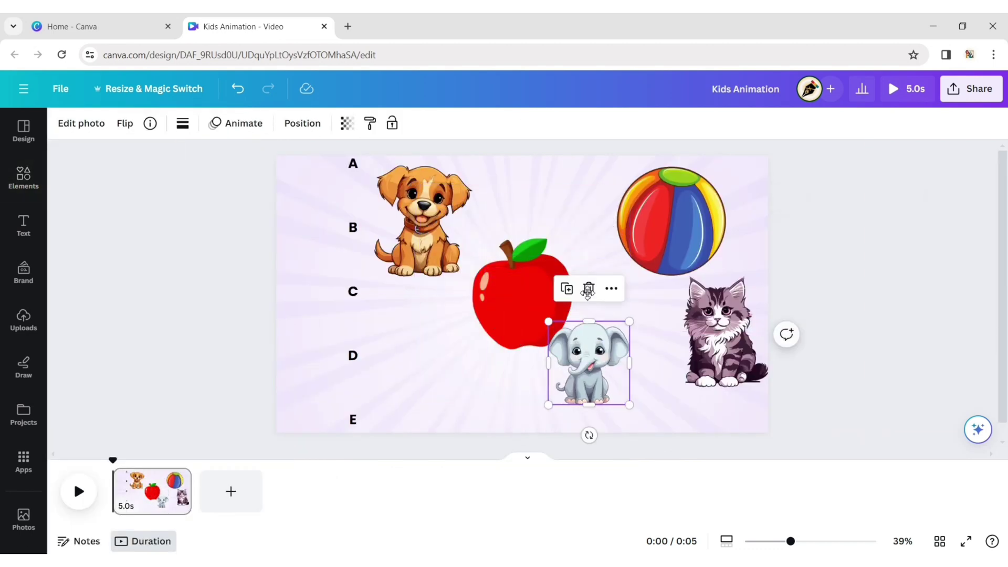
drag(588, 292, 562, 210)
drag(522, 172, 554, 200)
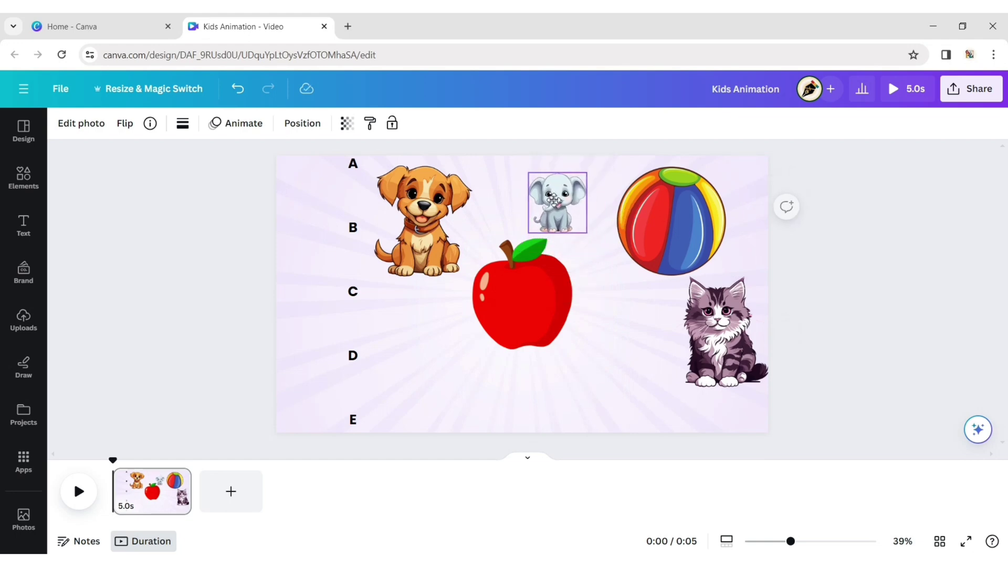
Shrink the dog and the apple to about the elephant's size and move the apple up just beneath them
click(376, 165)
drag(375, 164, 488, 193)
click(522, 294)
drag(472, 239, 513, 282)
drag(543, 315, 530, 268)
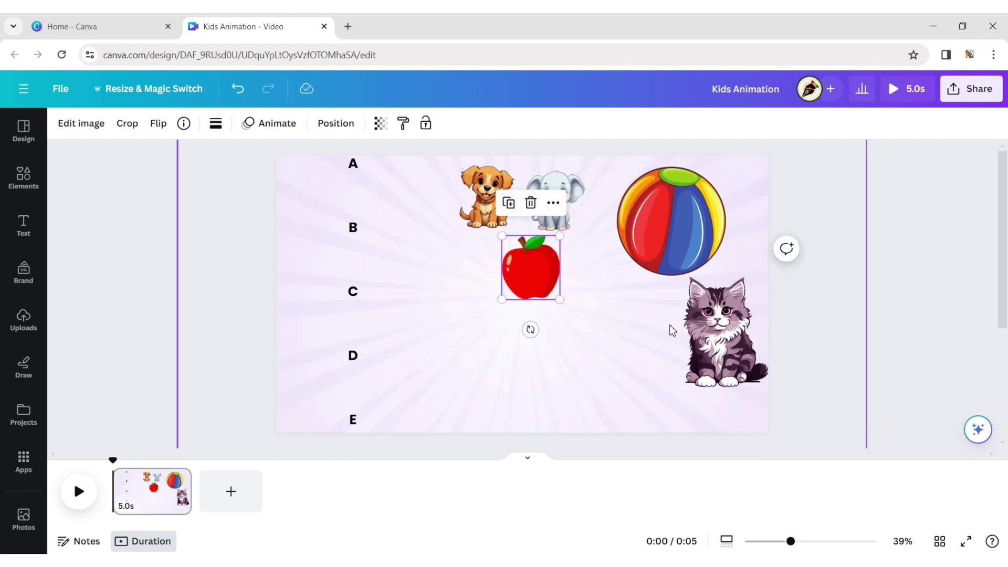
Shrink the cat and move it next to the apple, and shrink the beach ball to a similar size
click(694, 320)
click(674, 274)
click(699, 307)
drag(677, 277, 725, 325)
drag(741, 363, 604, 286)
click(667, 243)
drag(621, 169, 665, 199)
click(715, 340)
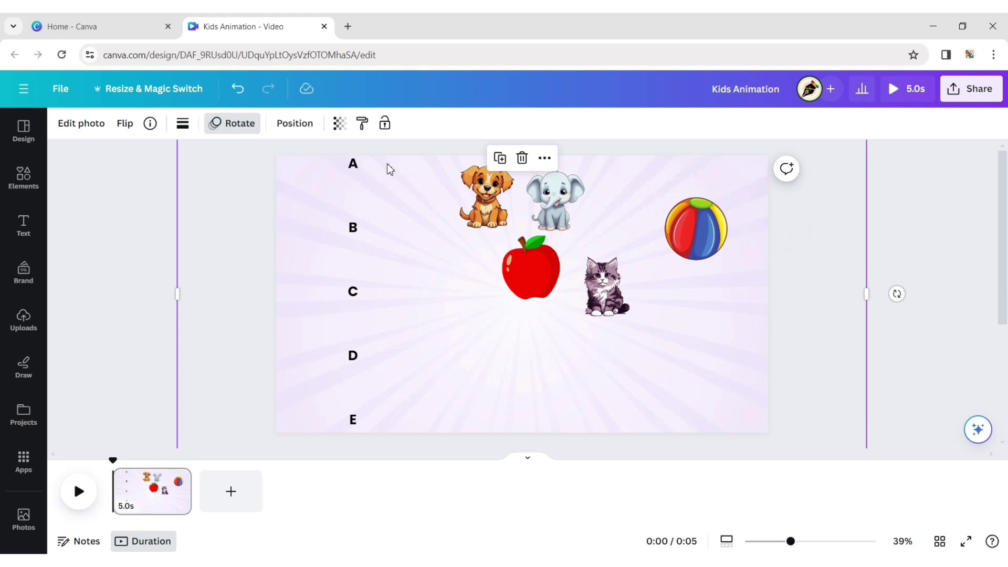
click(146, 256)
Add a heading reading "Apple" and move it into the empty area below the apple, level with the letter D
click(24, 226)
click(106, 227)
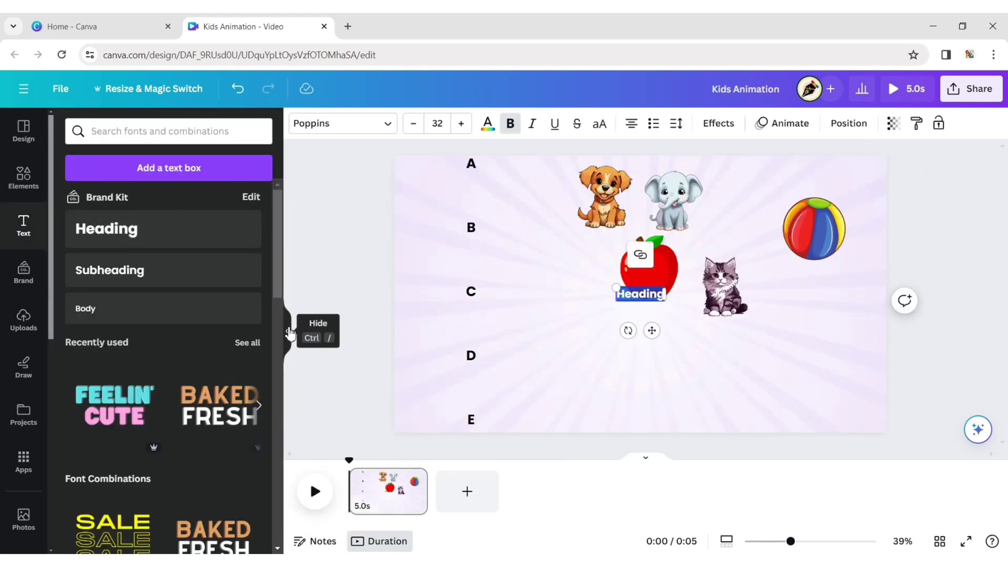
click(284, 330)
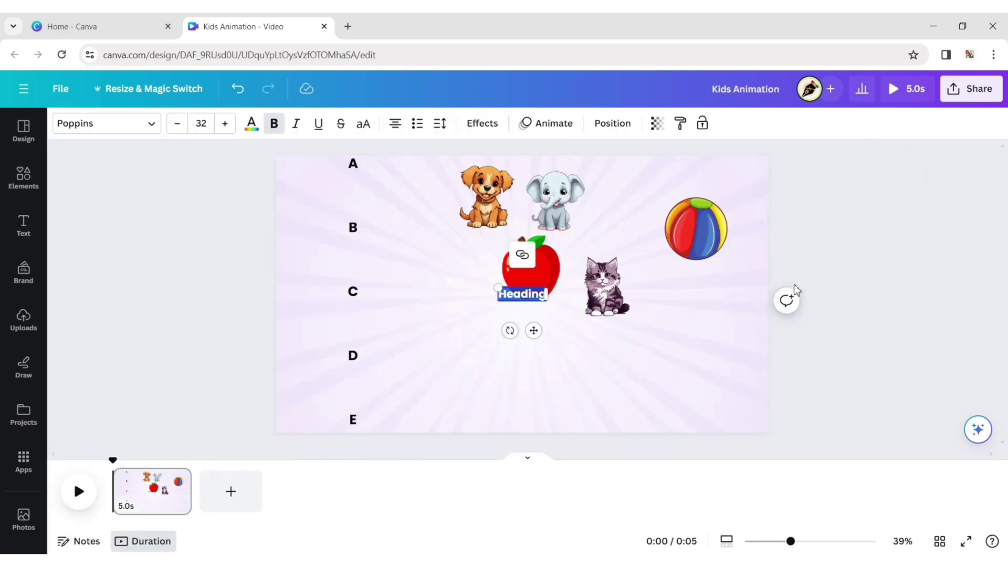
text(Apple)
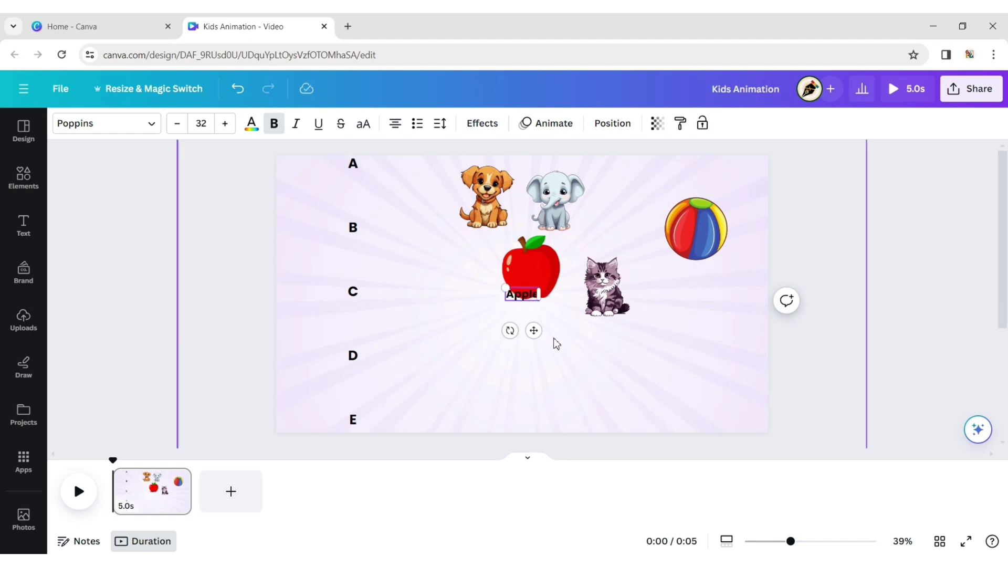
drag(534, 330, 500, 384)
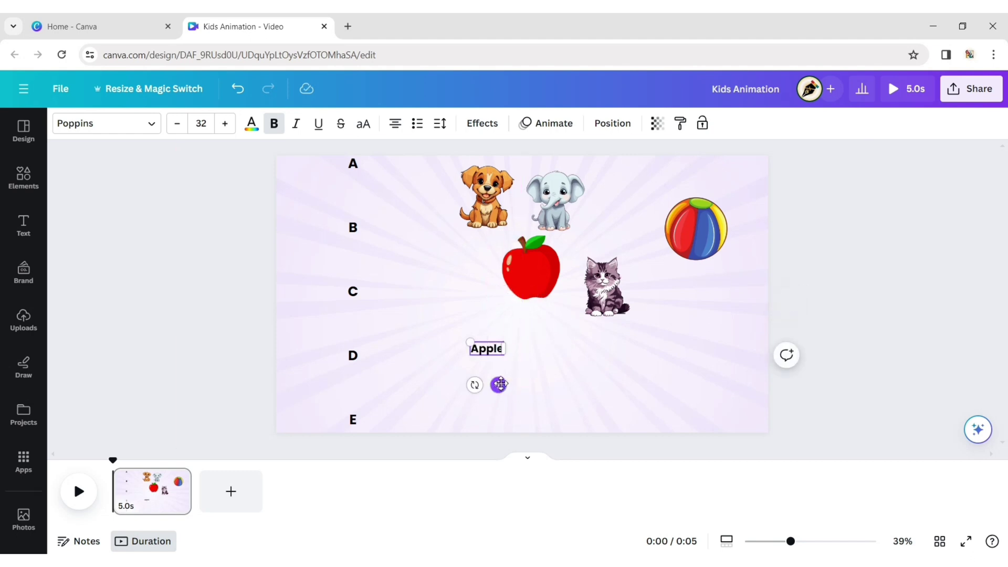
Apply the Background effect to the Apple heading and colour it with the red sampled from the apple graphic
click(483, 123)
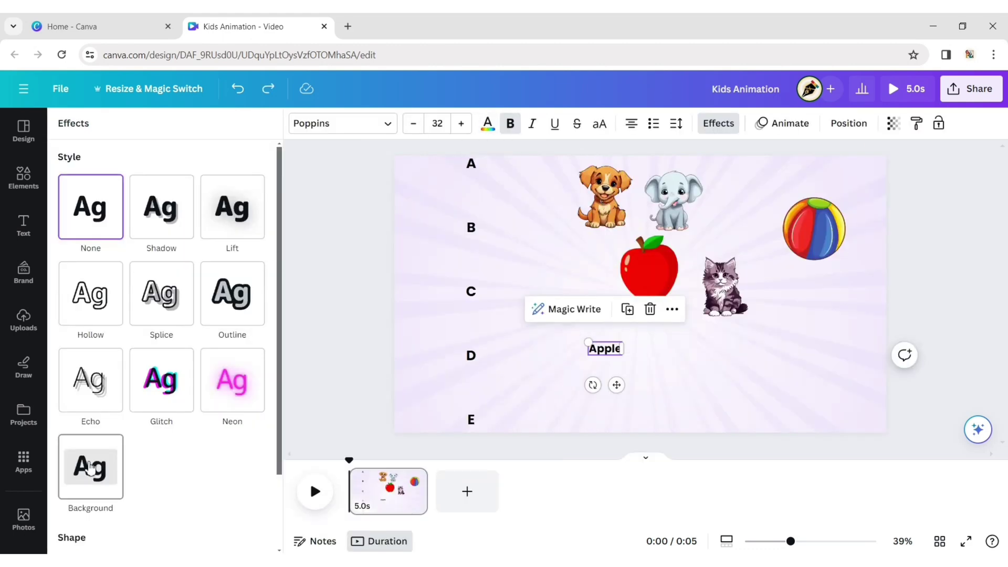
click(90, 465)
scroll(169, 456, down, 4)
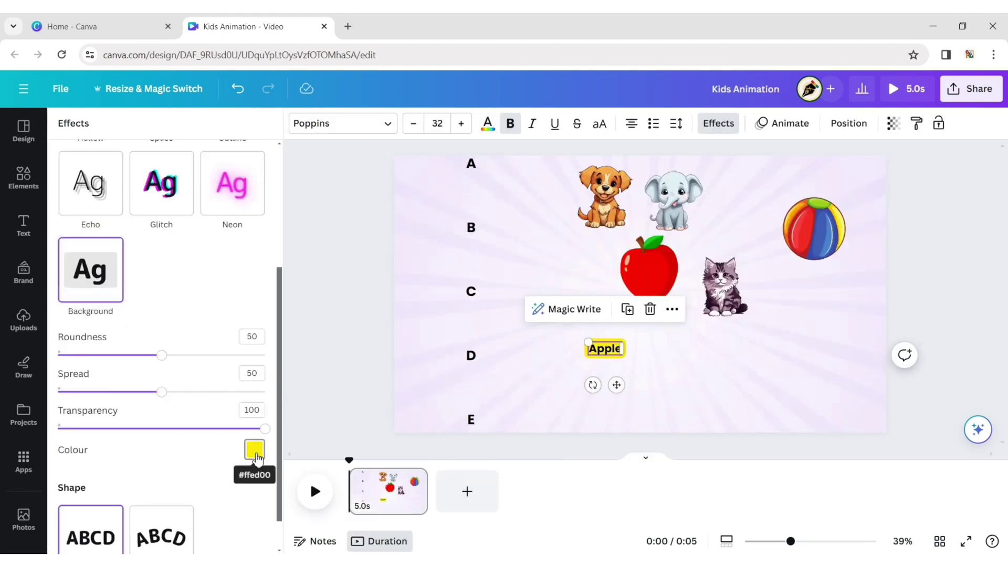
click(254, 451)
click(81, 302)
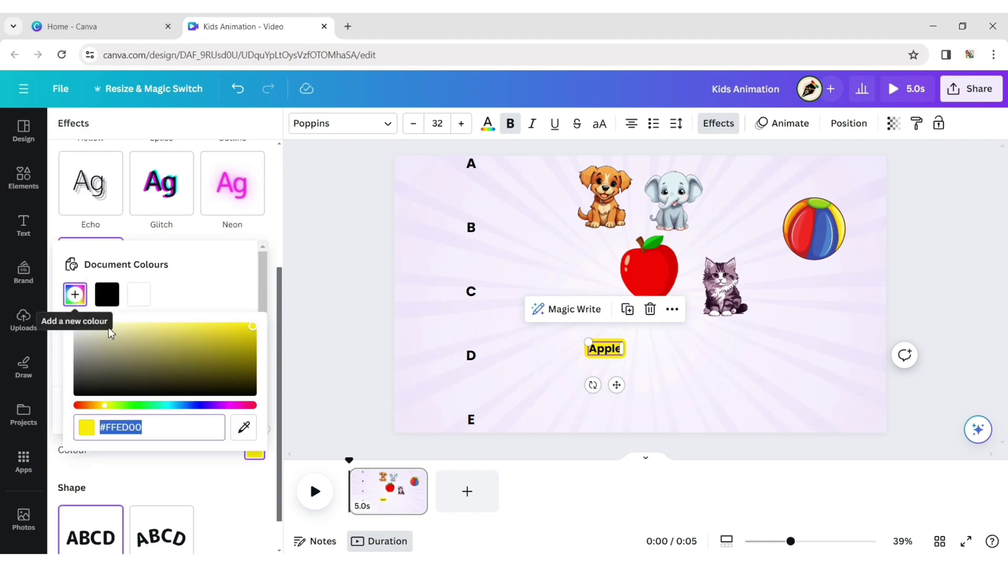
click(244, 427)
click(654, 276)
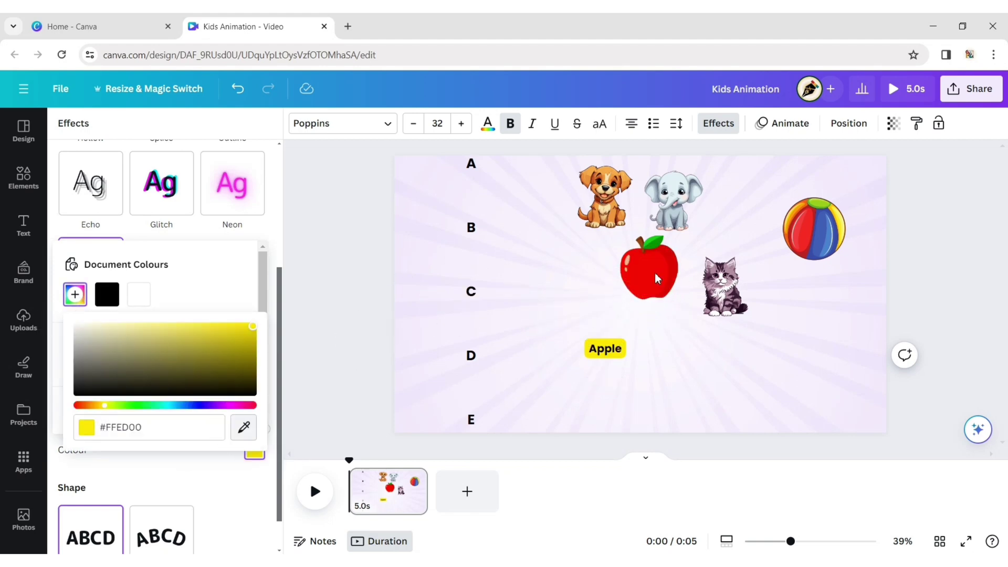
click(305, 372)
click(651, 397)
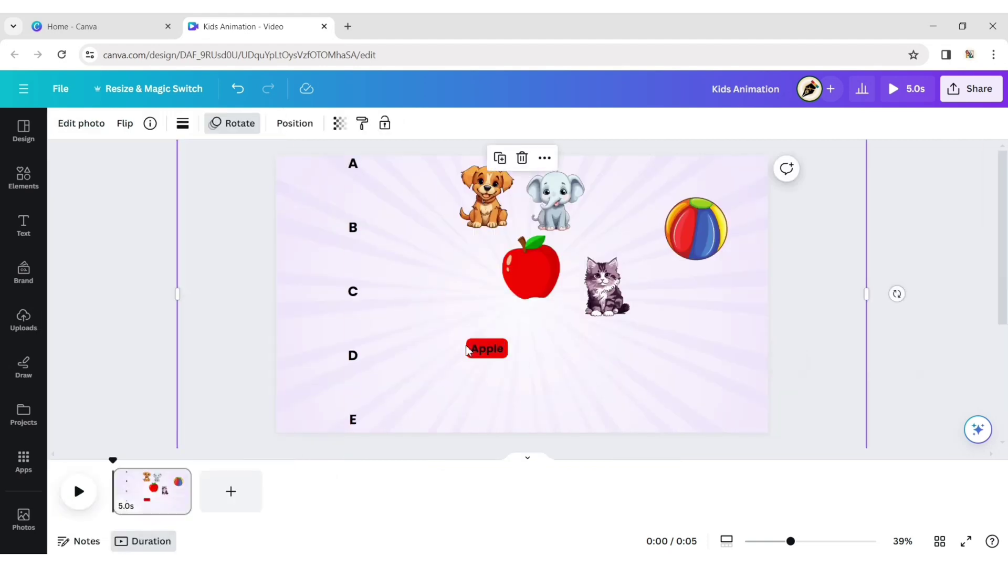
Set the Apple label's text colour to white (#ffffff)
click(487, 348)
click(252, 125)
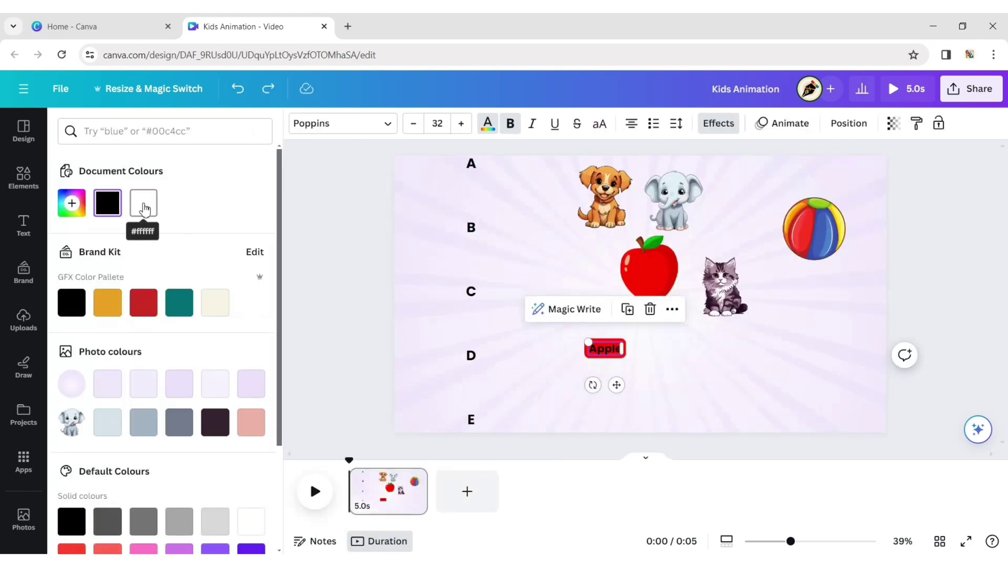
click(144, 209)
key(Escape)
click(926, 248)
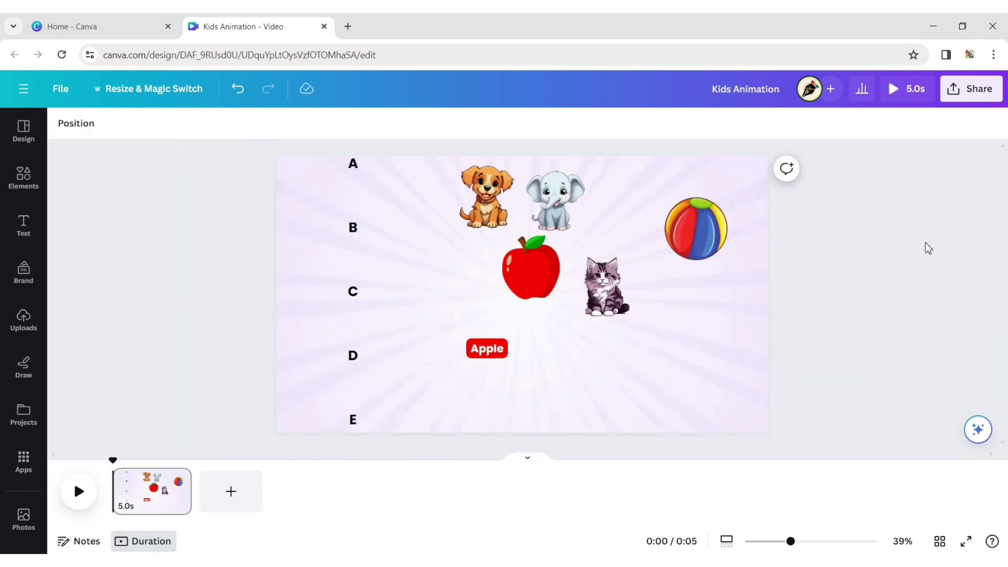
Duplicate the Apple label, line both copies up in a row between letters D and E, and change the right-hand one to "Ball"
click(486, 349)
click(508, 308)
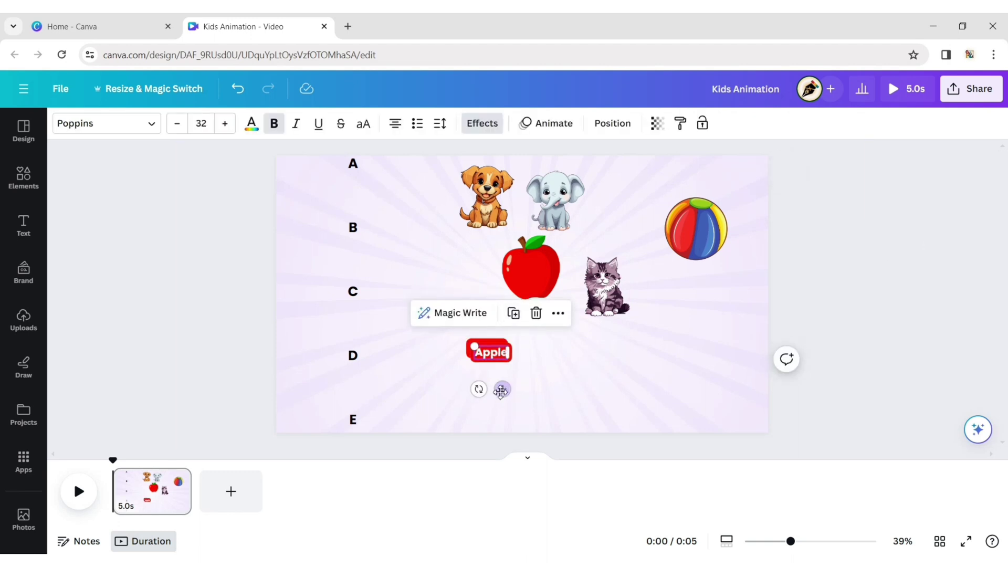
drag(499, 389, 324, 420)
click(486, 349)
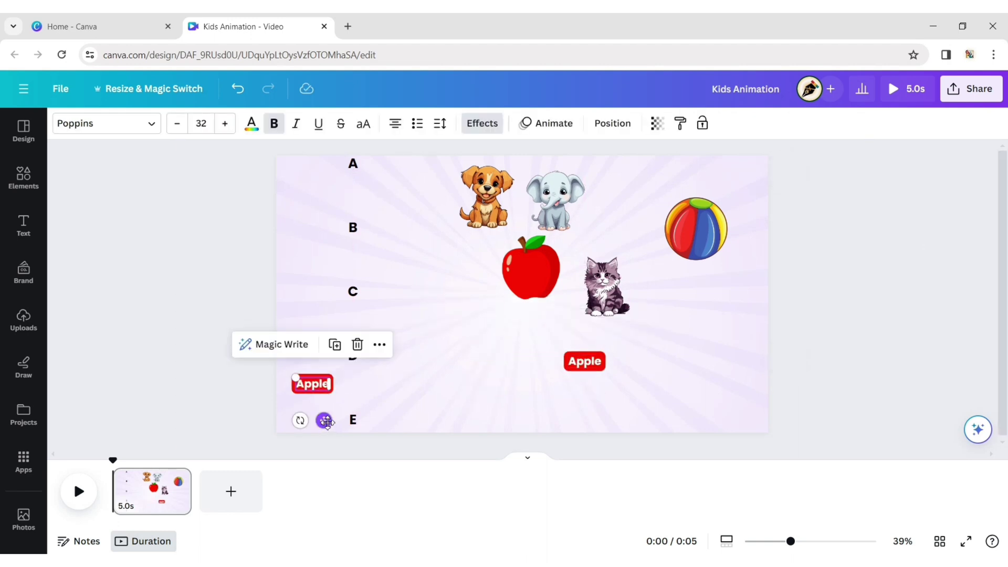
click(583, 367)
drag(596, 397, 405, 420)
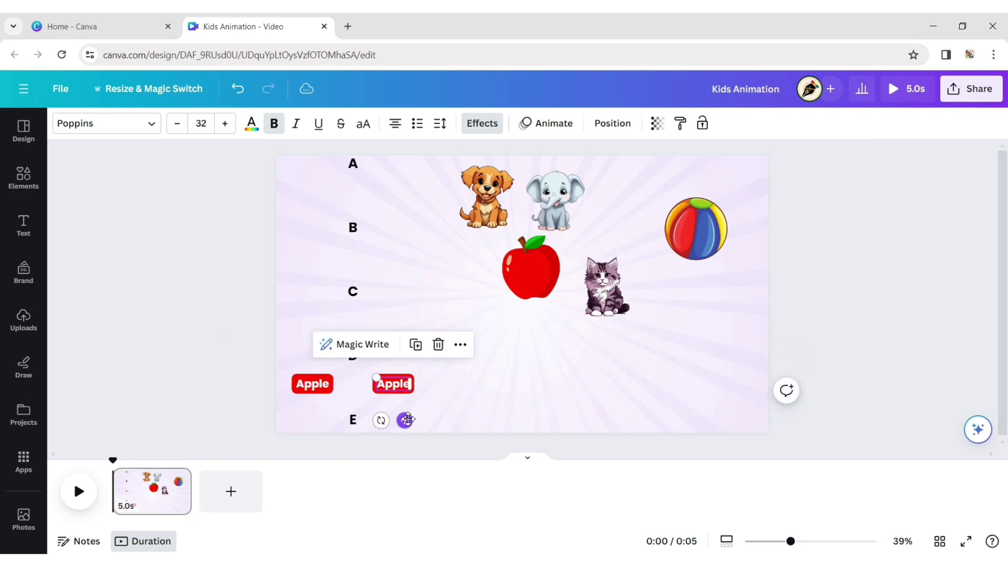
double_click(401, 386)
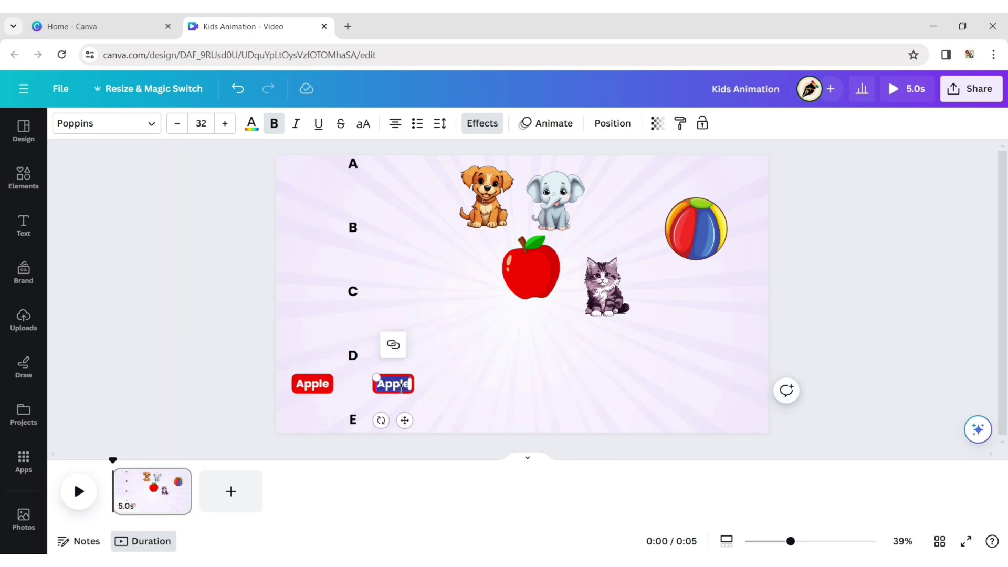
text(Ball)
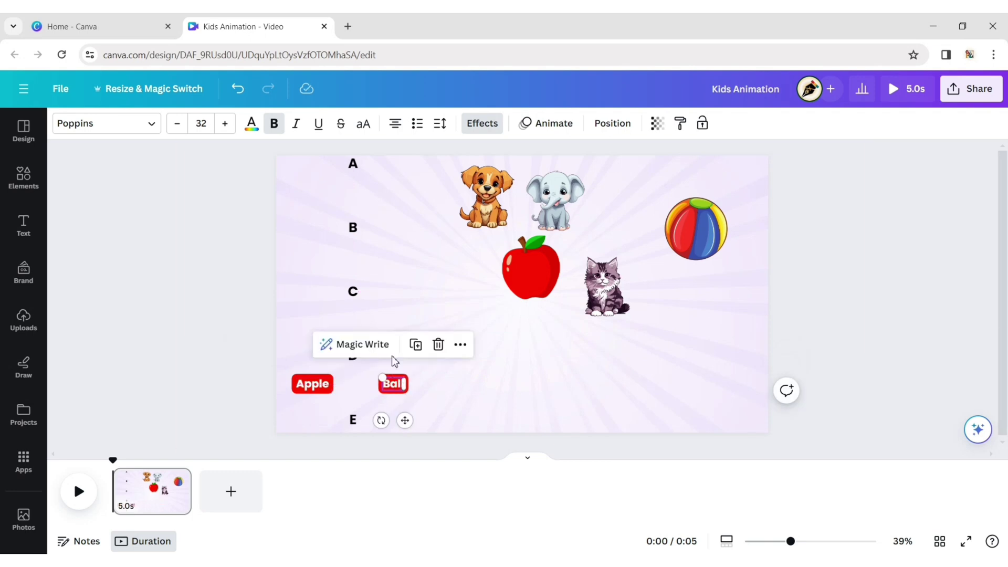
Duplicate the Ball label, place the copy to its right in the same row, and change its text to "Cat"
click(417, 342)
drag(408, 422, 468, 422)
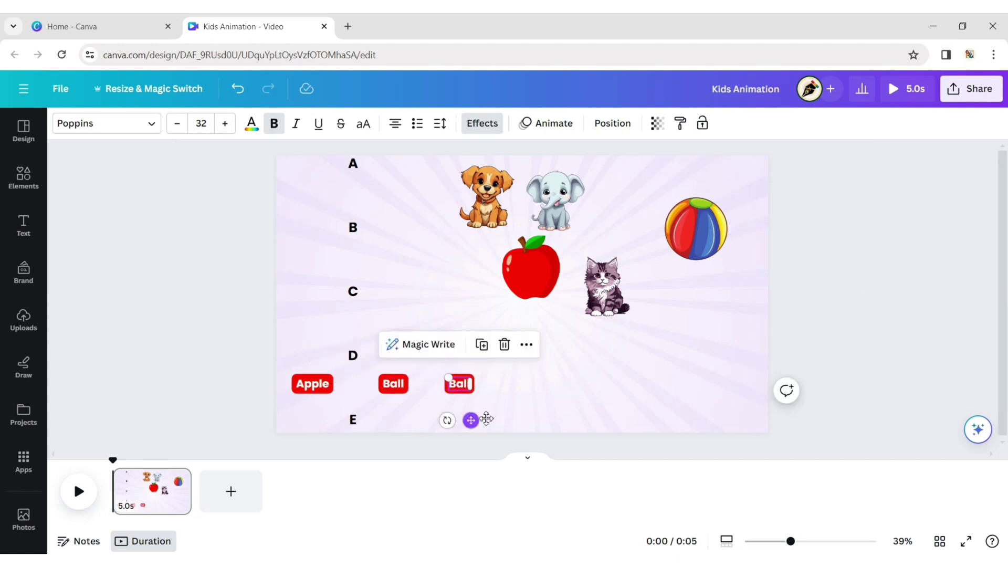
double_click(460, 383)
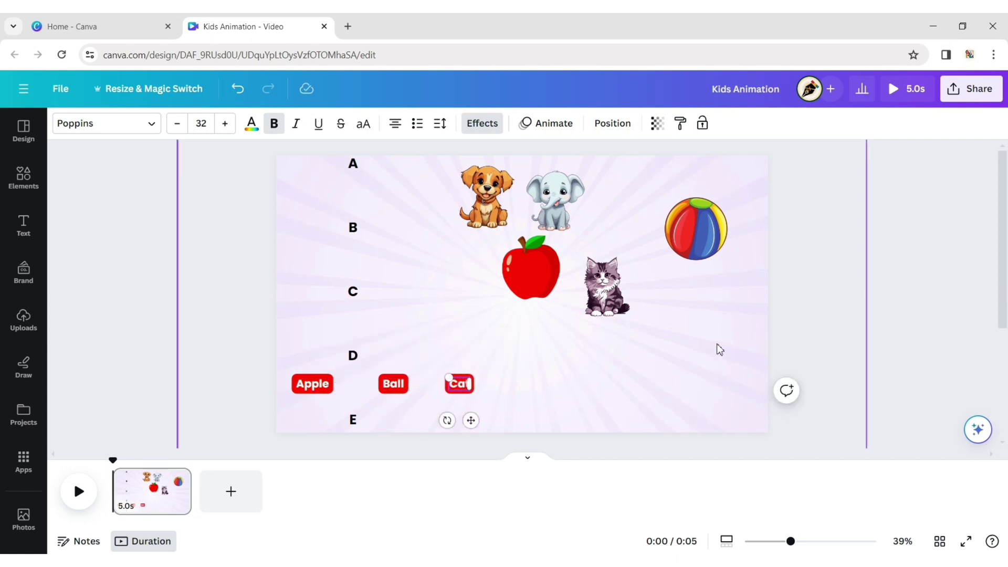
click(672, 393)
Duplicate the Cat label, place the copy to its right in the same row, and change its text to "Dog"
click(471, 387)
click(482, 345)
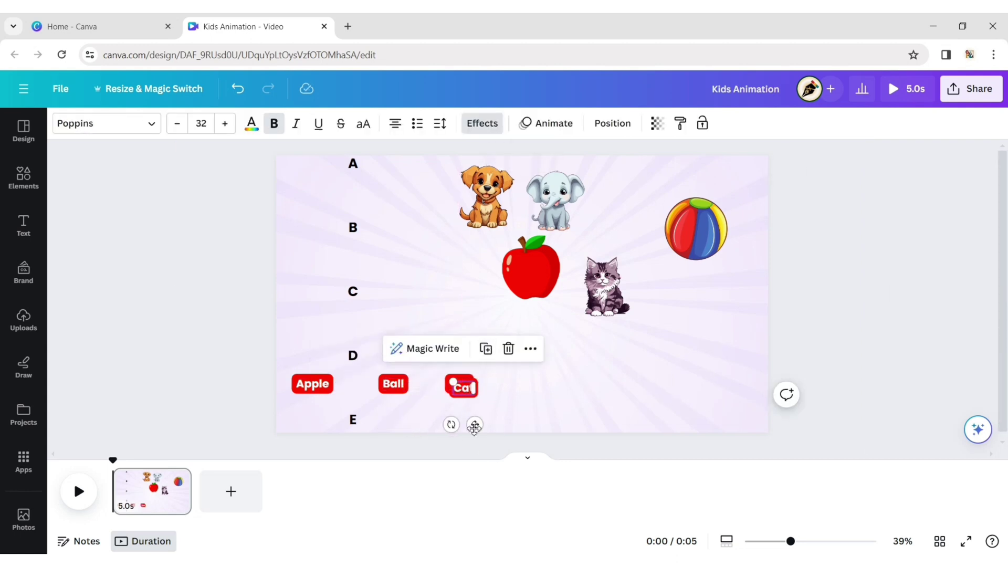
drag(474, 427, 532, 420)
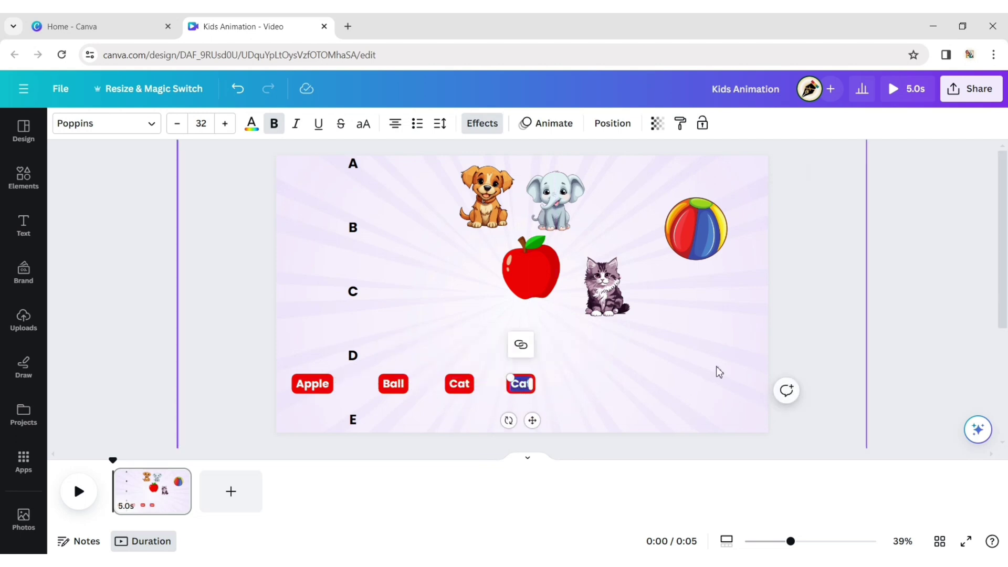
click(569, 363)
Duplicate the Dog label, place the copy at the end of the row, and change its text to "Elephant"
click(517, 386)
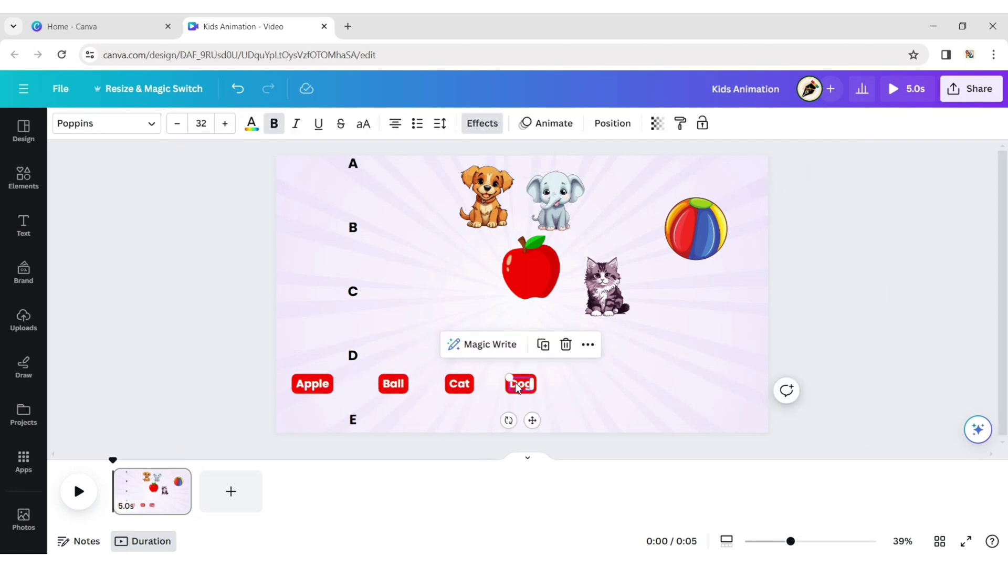
click(543, 345)
drag(535, 423, 610, 423)
double_click(598, 385)
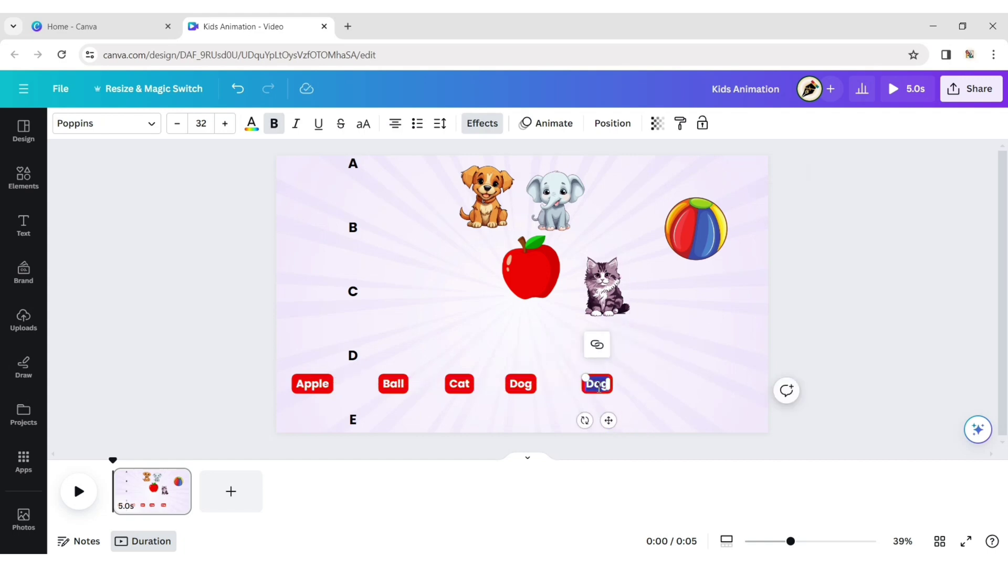
click(819, 413)
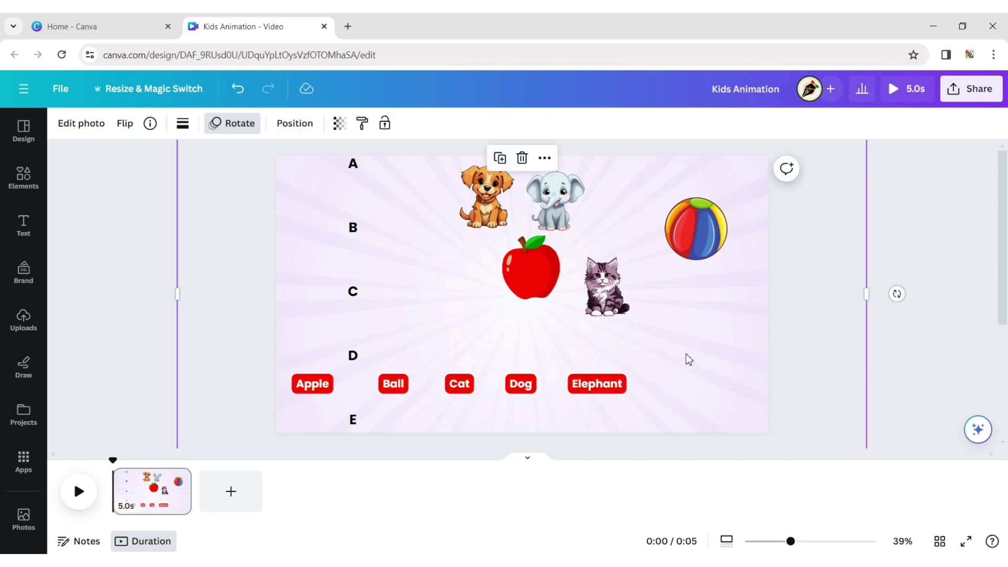
Recolour the Ball label's background effect with the blue (#394AA6) sampled from the beach ball
click(395, 385)
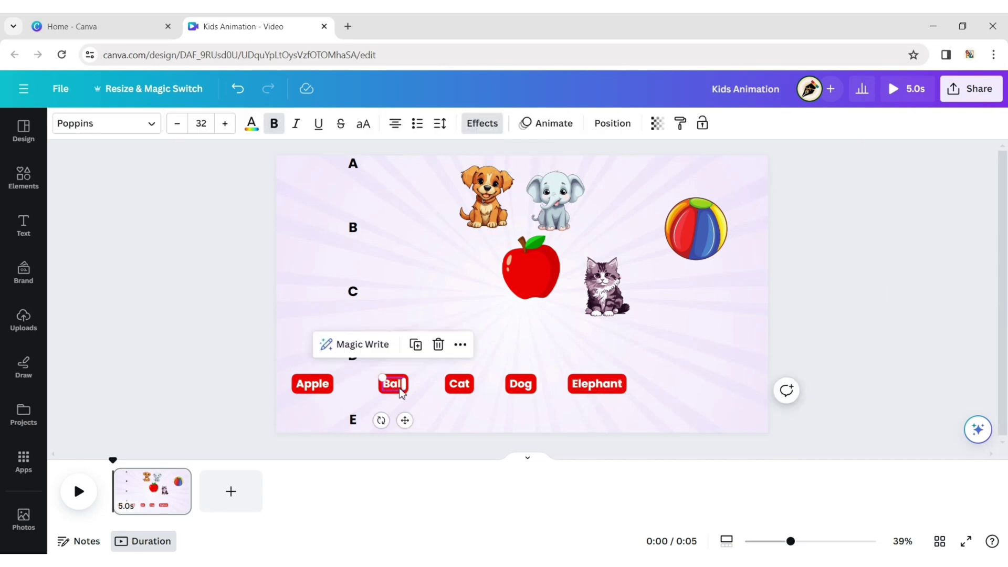
click(487, 126)
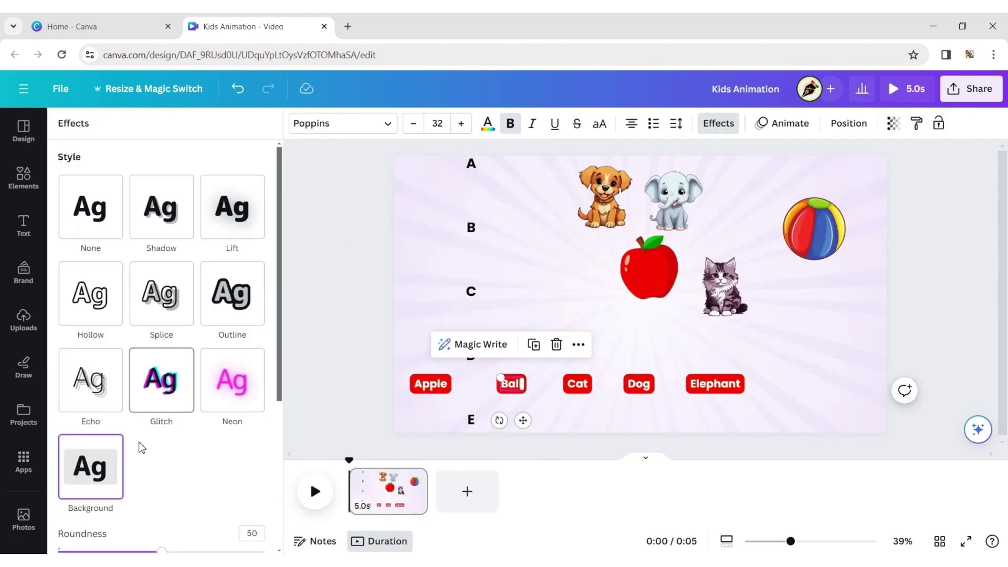
scroll(142, 448, down, 4)
click(254, 451)
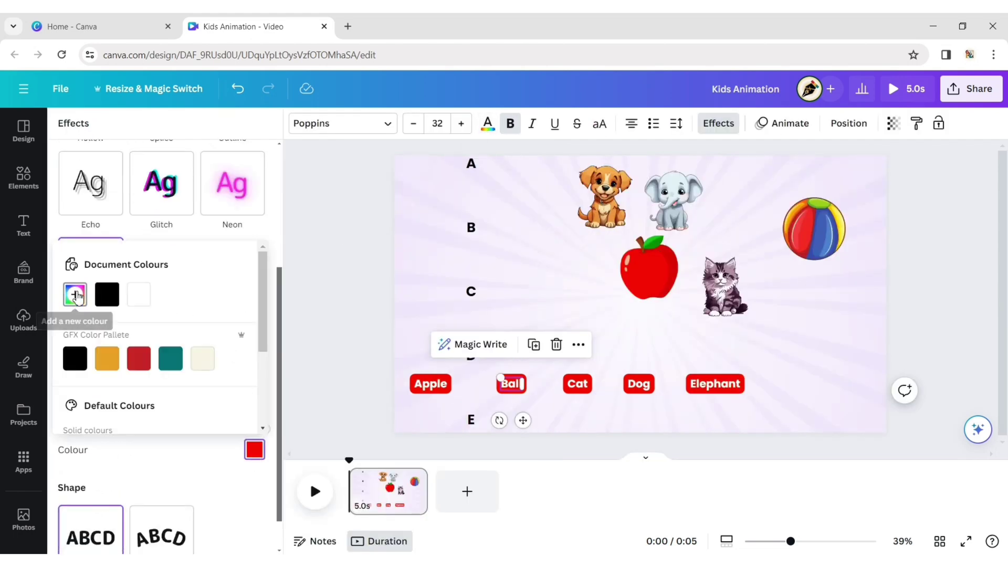
click(76, 296)
click(244, 429)
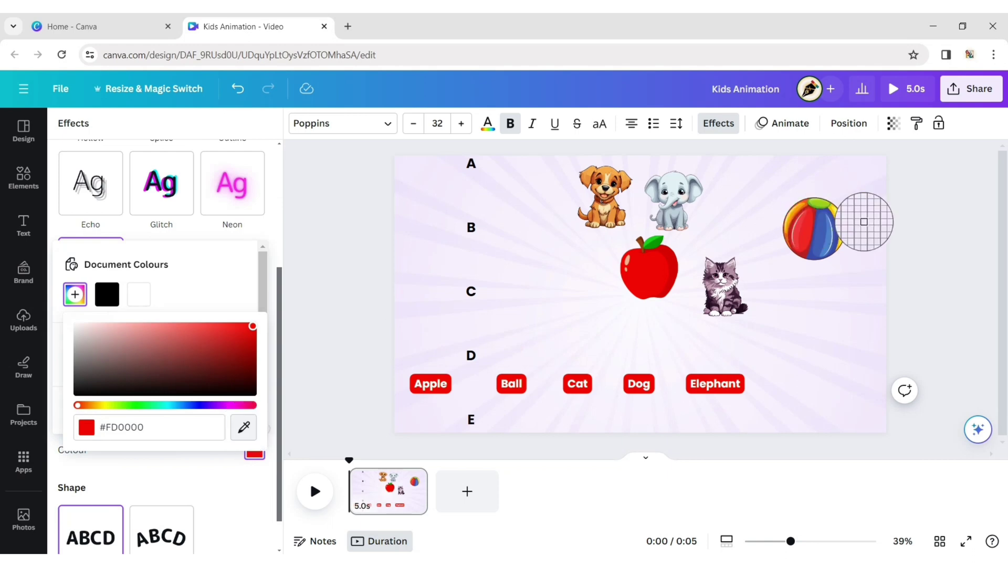
click(834, 239)
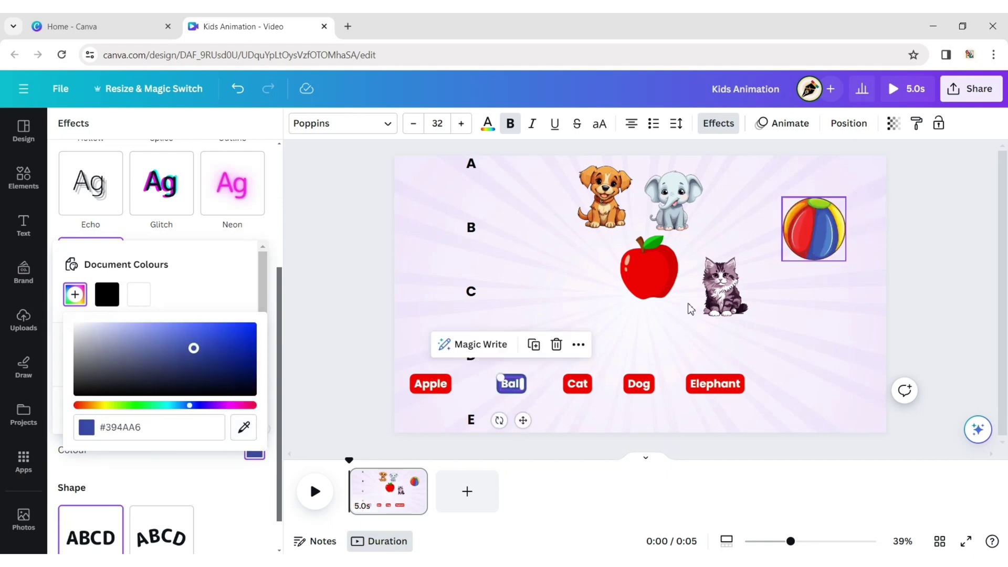
Recolour the Cat label's background effect with the dark purple sampled from the cat's fur
click(577, 384)
click(256, 452)
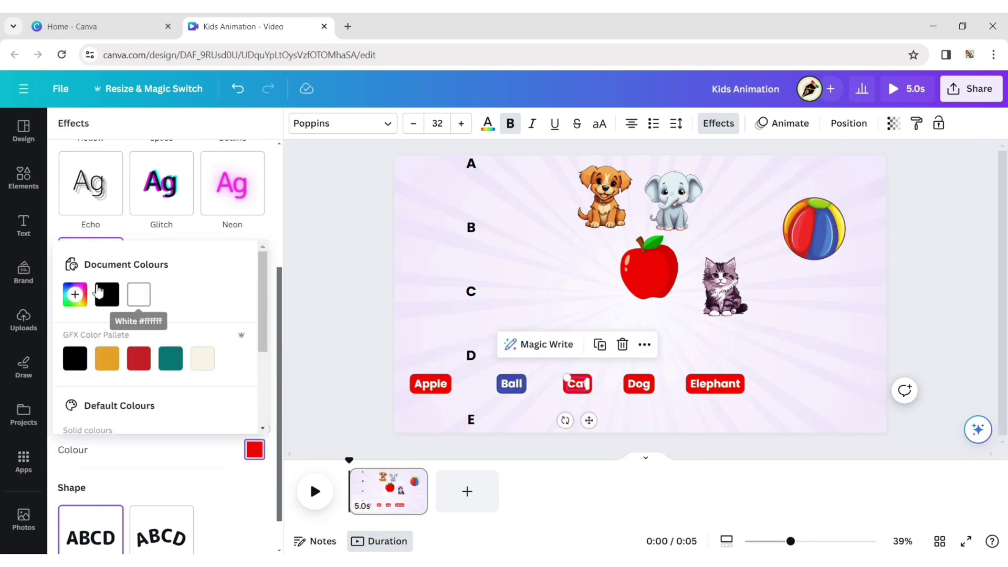
click(76, 294)
click(244, 428)
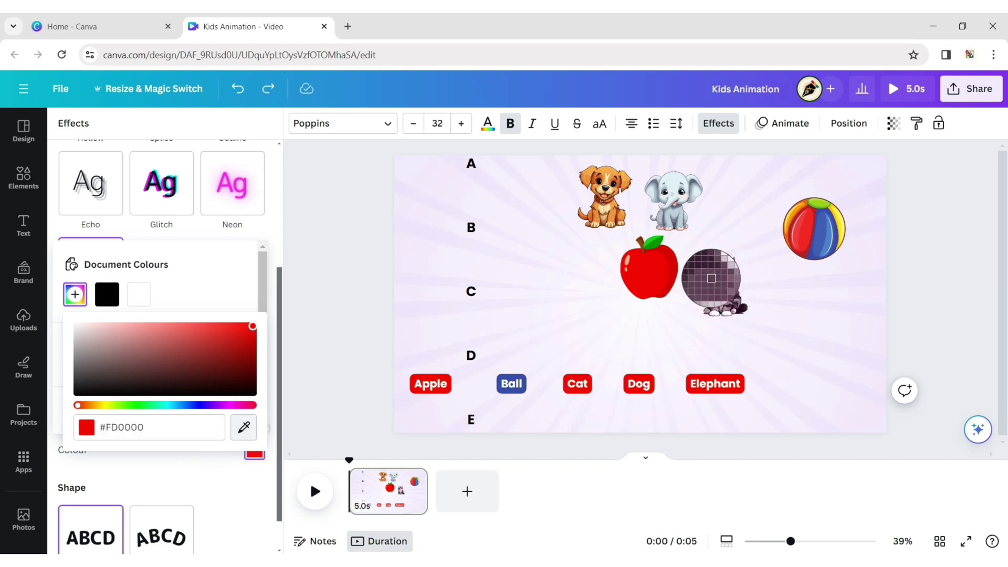
click(715, 286)
click(800, 362)
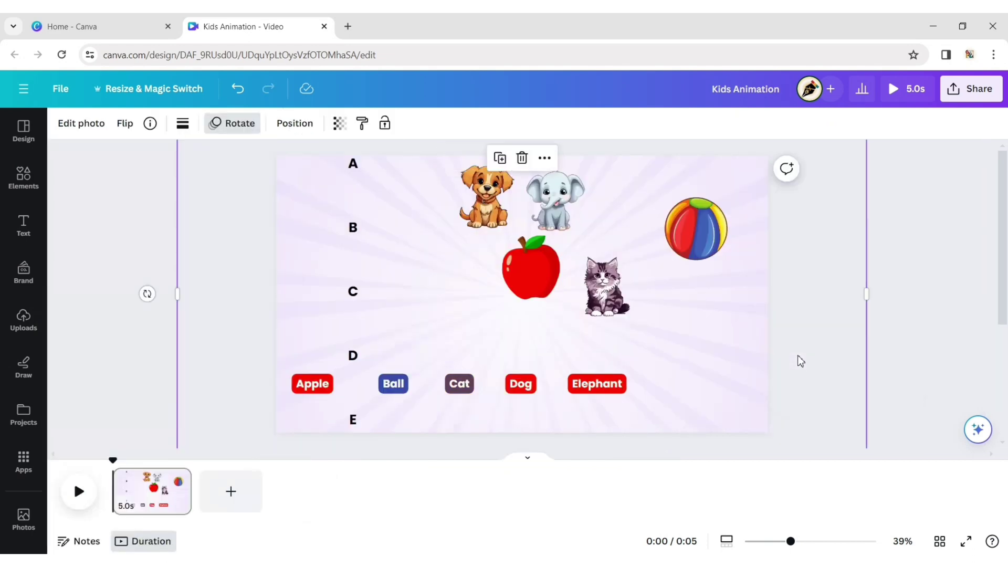
Recolour the Dog label's background effect with the orange-brown (#C96226) sampled from the puppy
click(519, 388)
click(479, 124)
scroll(219, 429, down, 5)
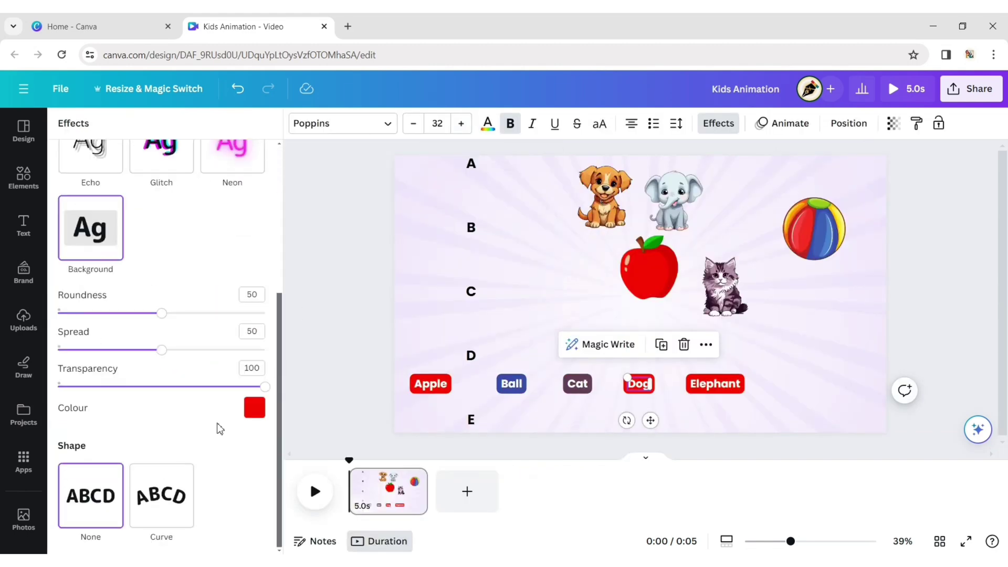
click(255, 410)
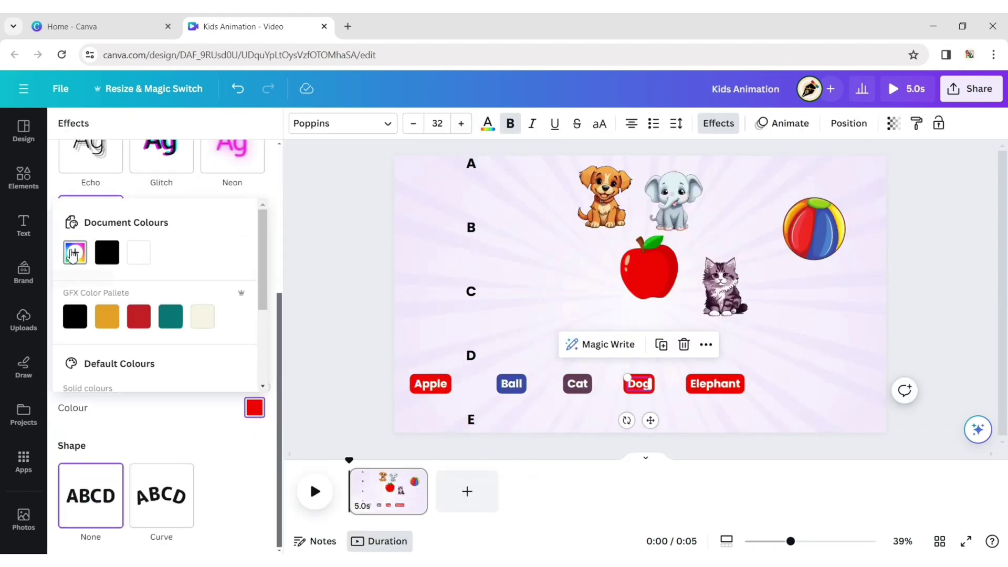
click(74, 253)
click(243, 385)
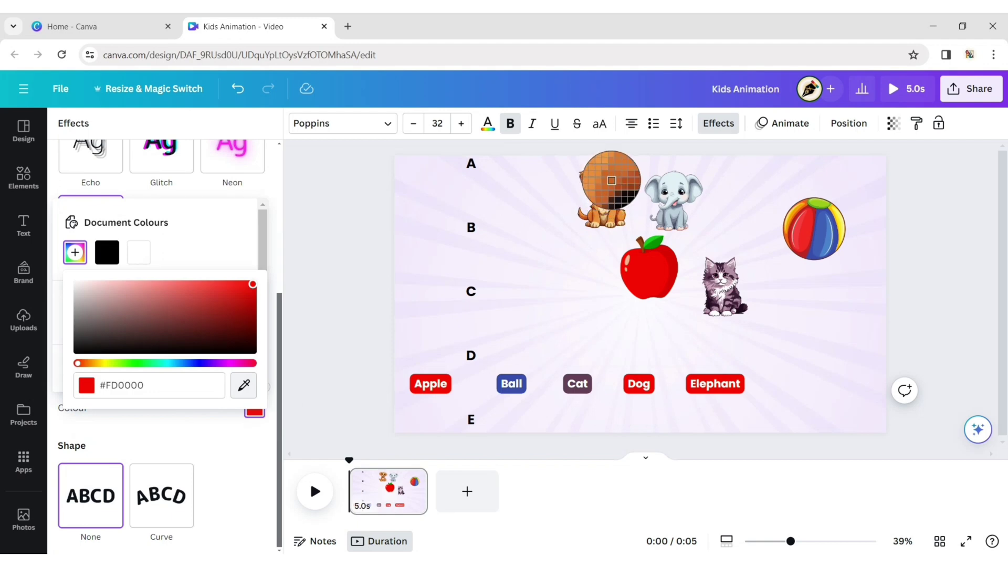
click(613, 183)
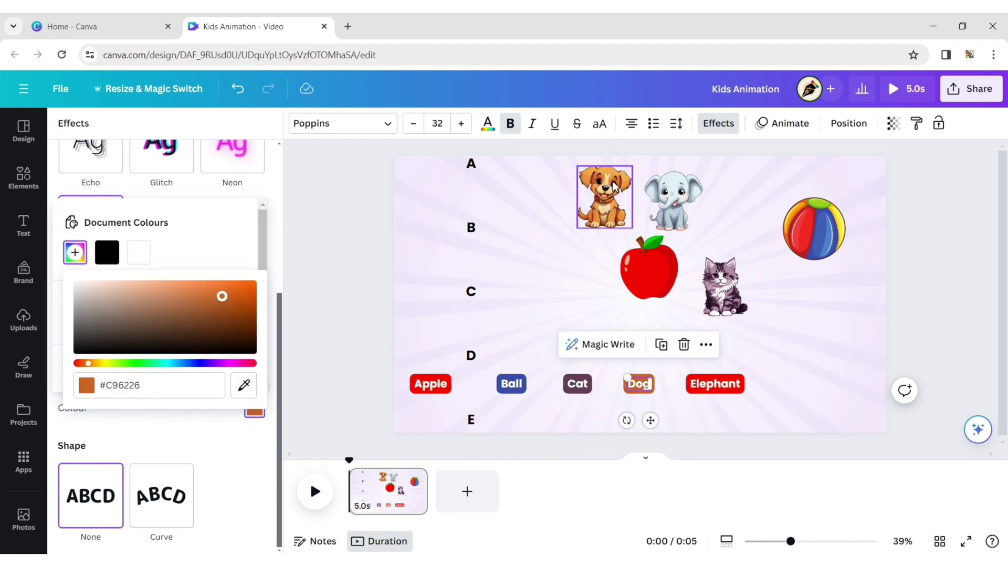
Recolour the Elephant label's background effect with the grey (#828795) sampled from the elephant
click(714, 383)
click(255, 408)
click(74, 253)
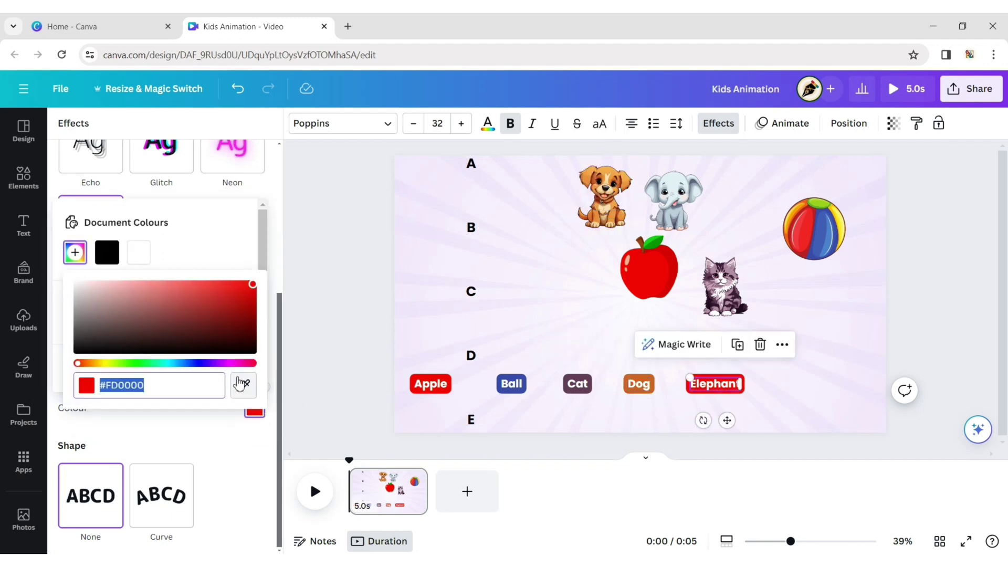
click(244, 385)
click(686, 225)
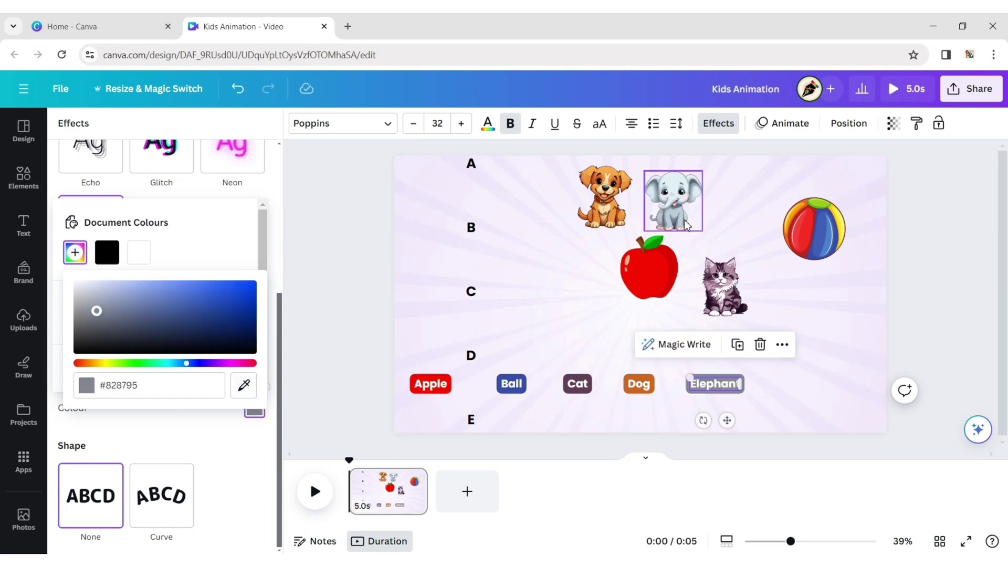
click(952, 301)
Set the font size of all five word labels, Apple to Elephant, to 16
click(313, 384)
shift+click(394, 384)
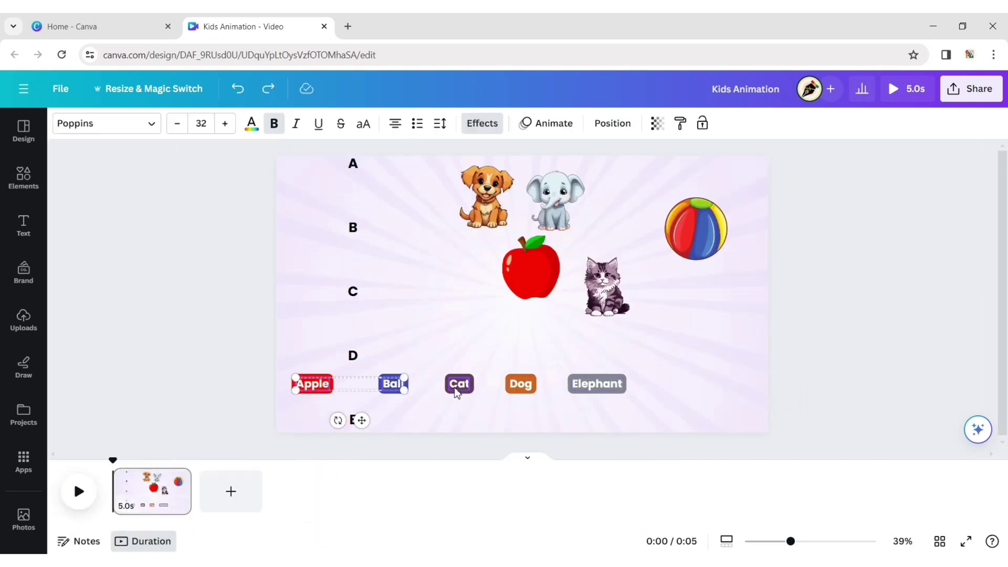
shift+click(456, 387)
shift+click(519, 386)
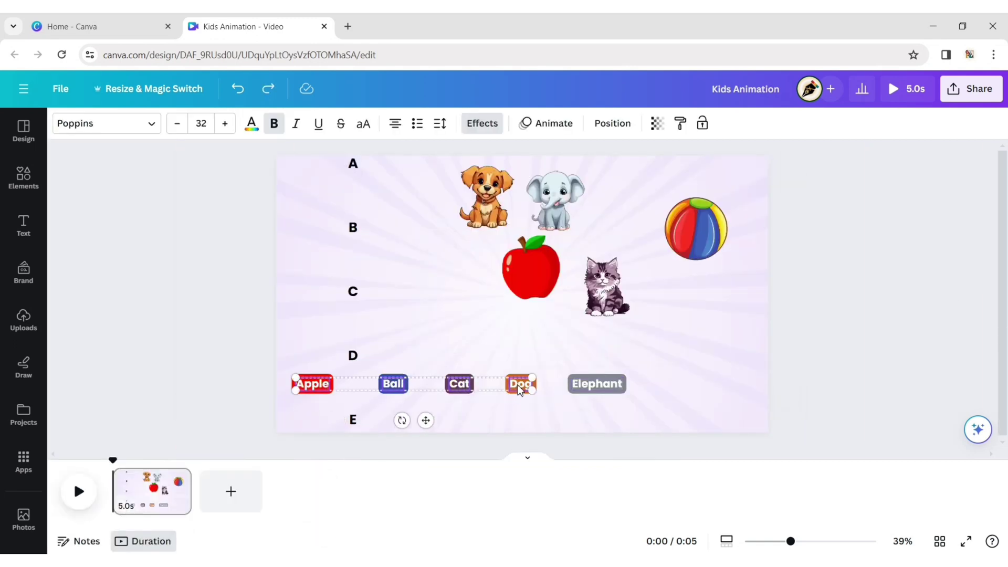
click(201, 124)
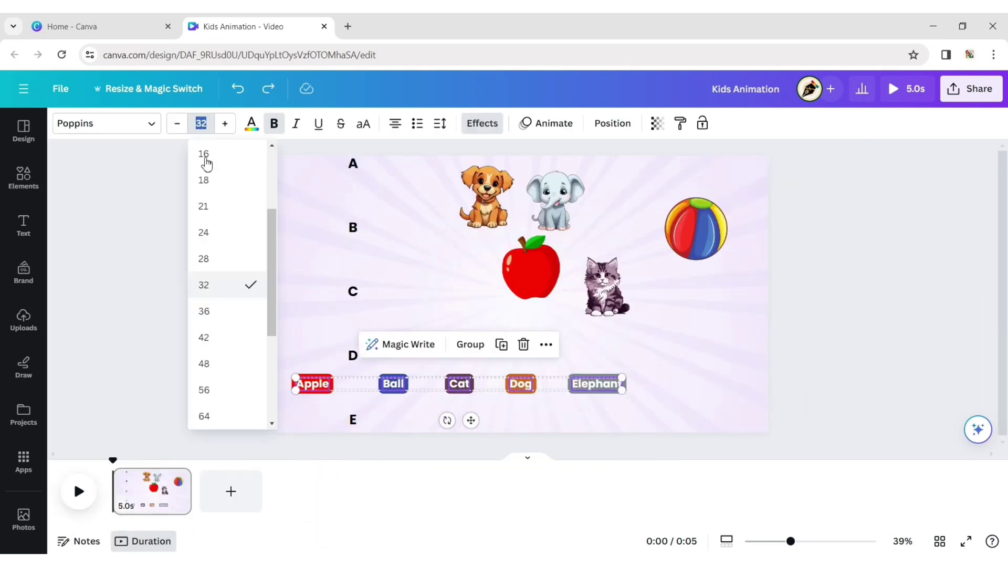
click(204, 158)
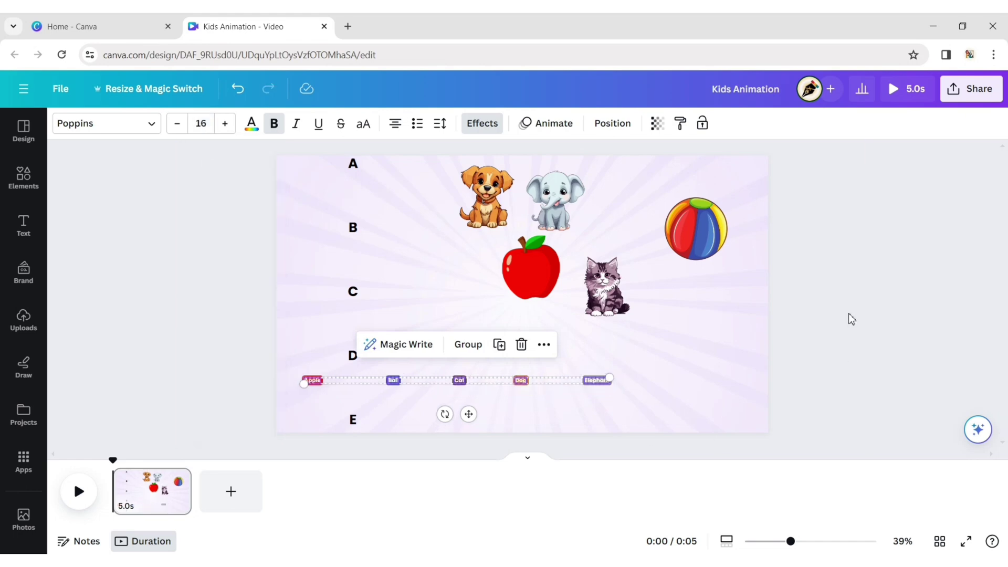
Move the Elephant label to the right edge of the canvas and the Apple label to the left edge, keeping both in the row
click(597, 380)
drag(608, 413, 765, 413)
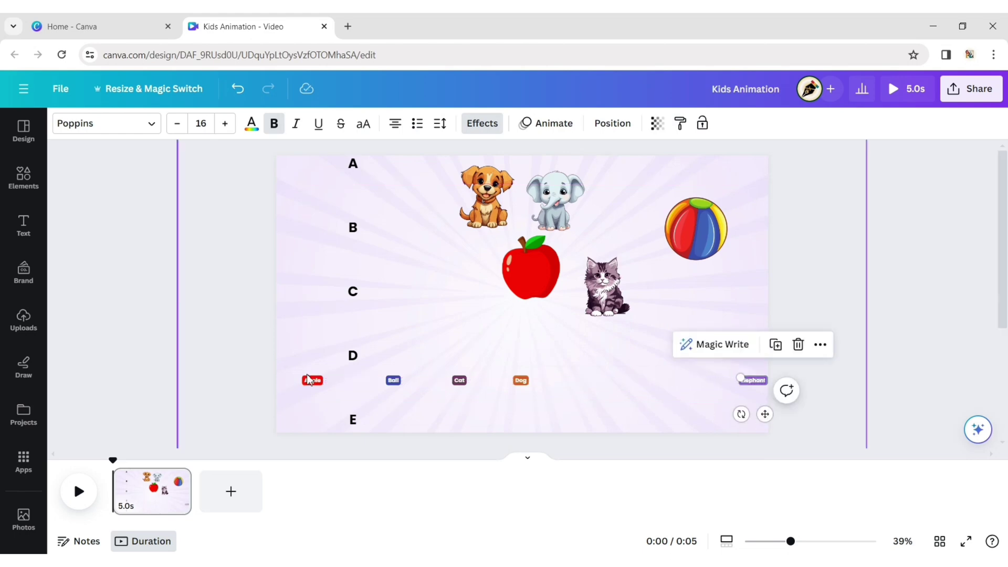
click(312, 380)
drag(322, 414, 302, 416)
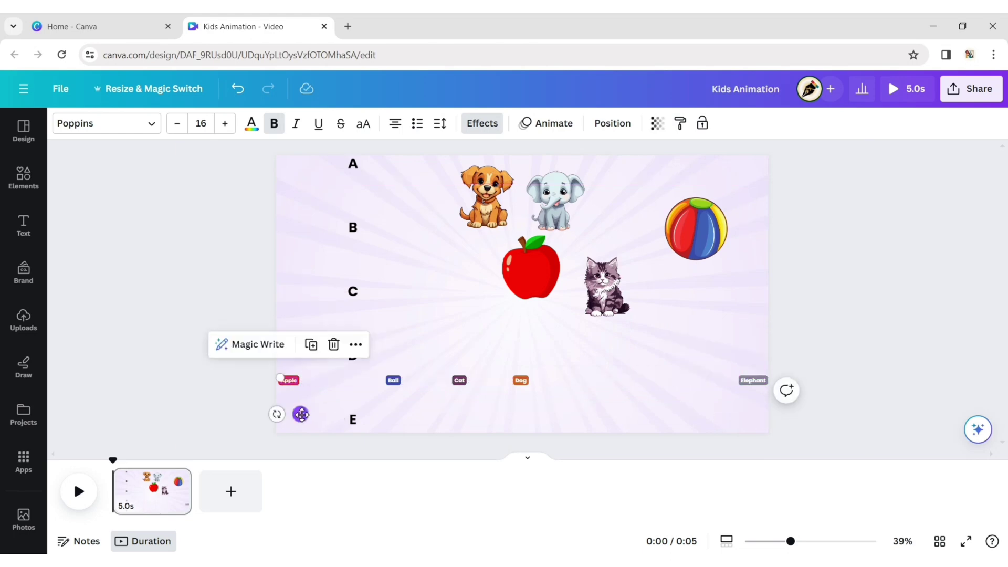
Space all five word labels evenly across the row with Tidy up
shift+click(394, 380)
shift+click(459, 380)
shift+click(522, 380)
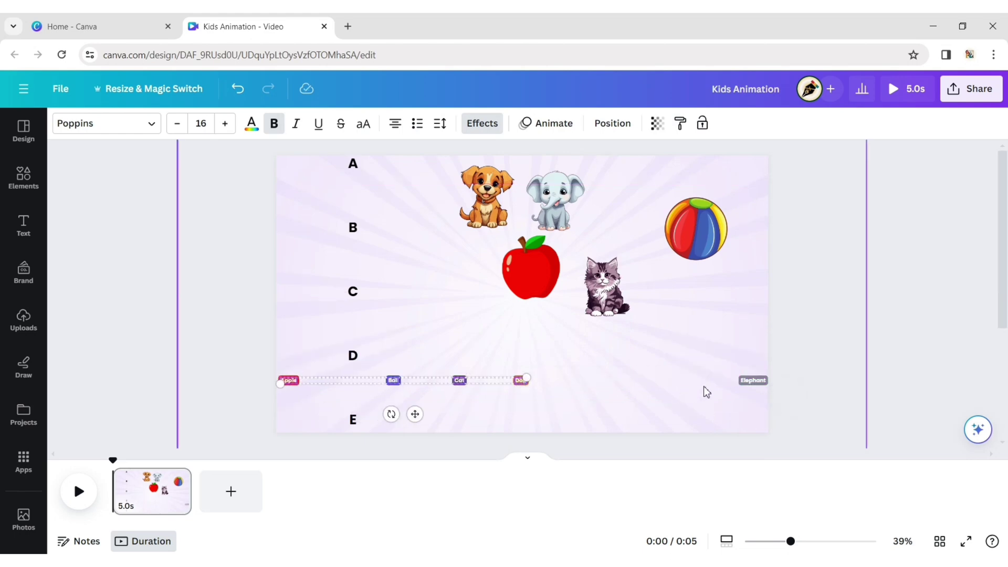
shift+click(752, 380)
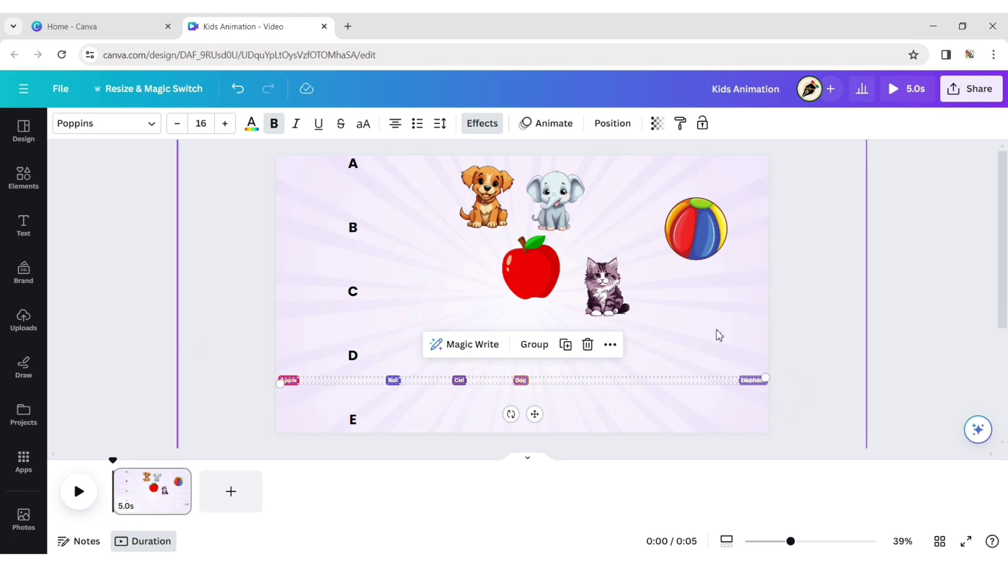
click(612, 123)
click(76, 389)
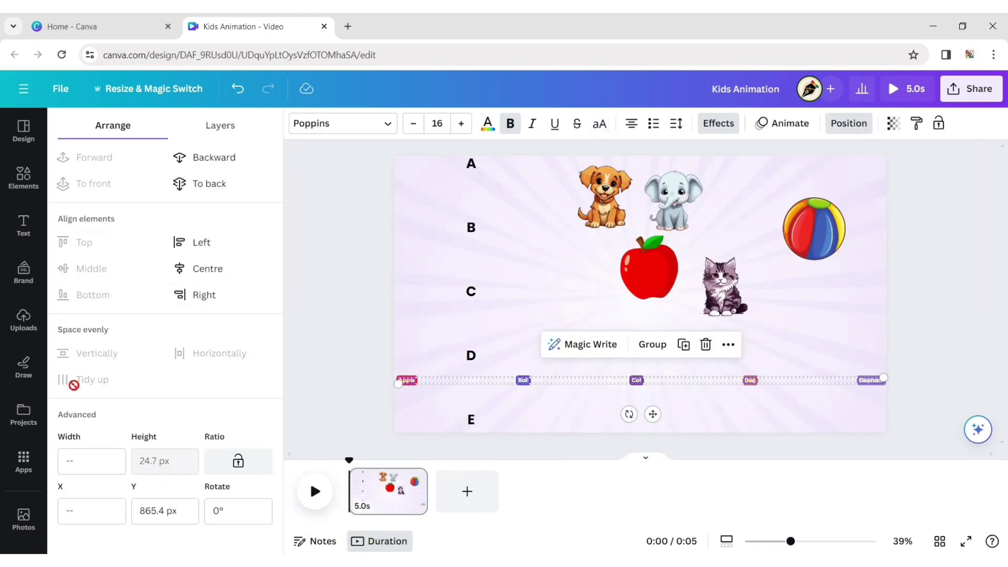
Group the five word labels, Apple to Elephant
click(647, 347)
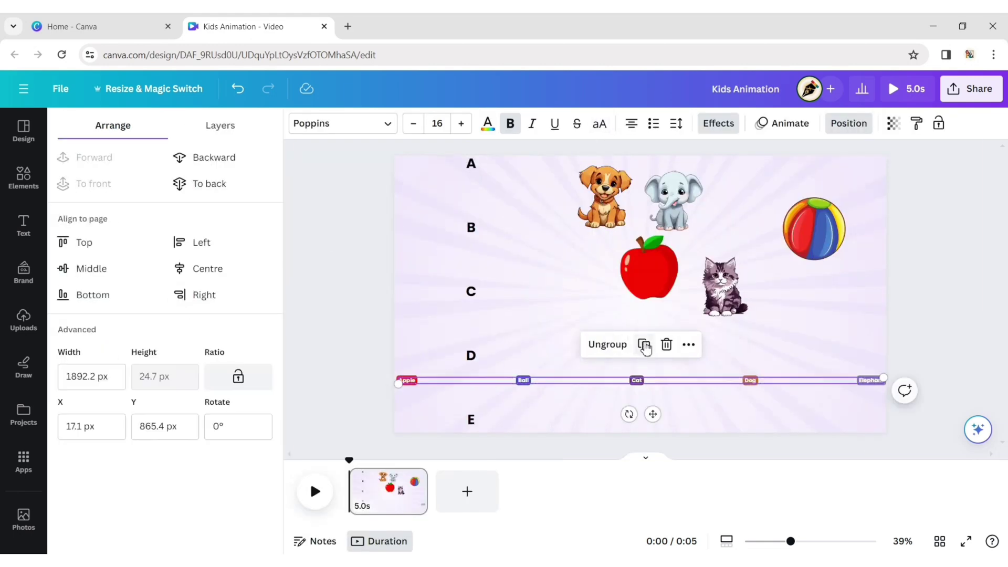
click(954, 317)
click(857, 306)
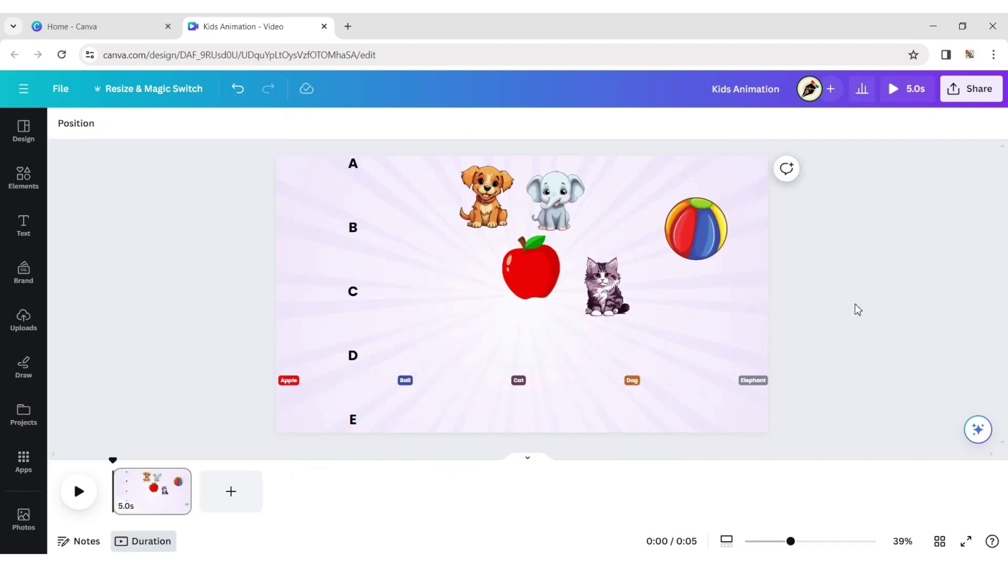
Shrink the apple picture to roughly the height of a letter and place it near the canvas's lower right corner
click(519, 264)
drag(561, 235, 516, 285)
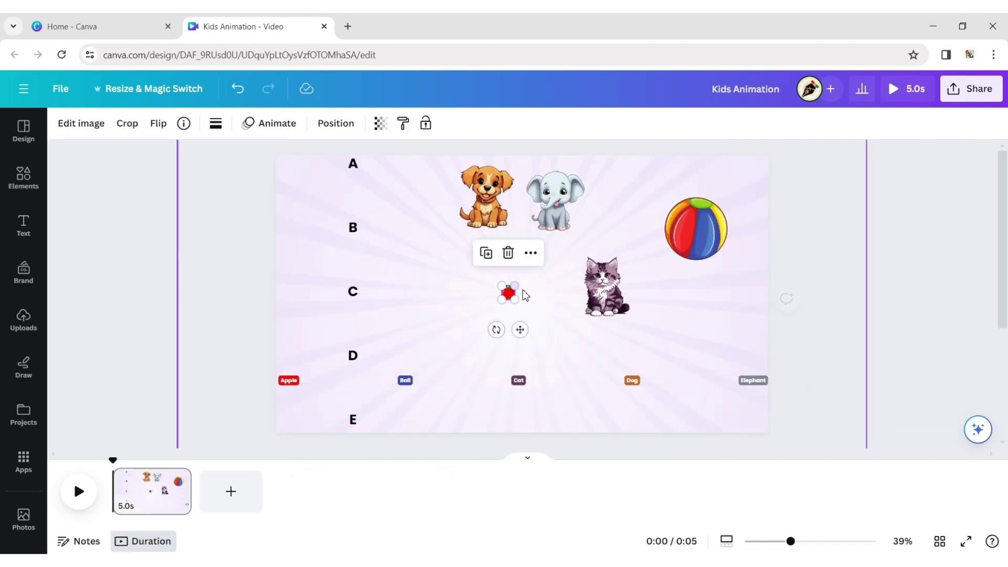
drag(521, 331, 707, 457)
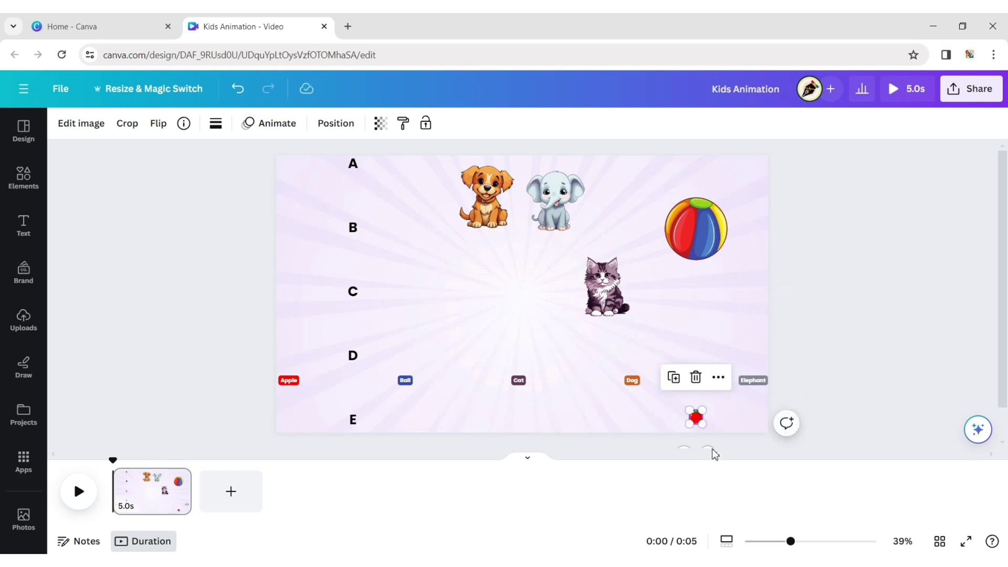
click(886, 321)
click(693, 421)
Shrink the ball picture to match the small apple and place it directly above the apple
click(762, 226)
click(720, 223)
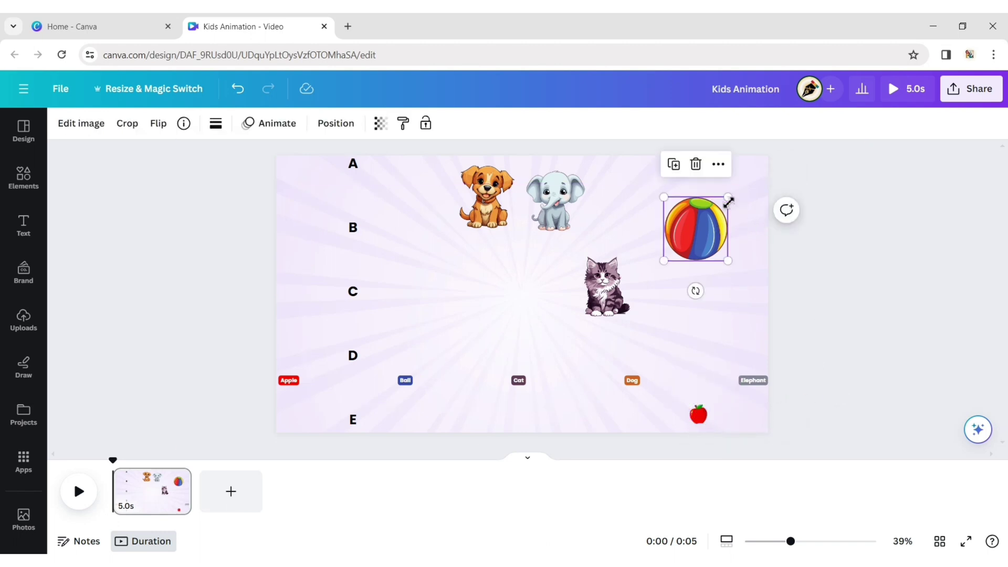
drag(727, 198, 688, 252)
drag(682, 289, 711, 407)
click(854, 323)
Shrink the cat picture to match the small ball and stack it directly above the ball
click(609, 278)
drag(630, 257, 604, 288)
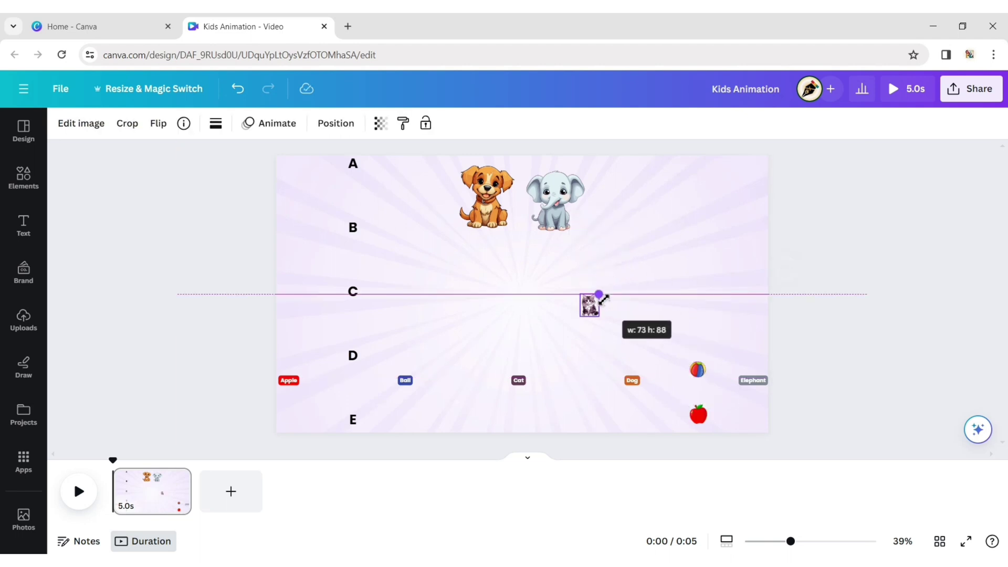
drag(600, 345, 709, 371)
Shrink the elephant and dog pictures to match the others and place the dog directly above the cat
click(562, 209)
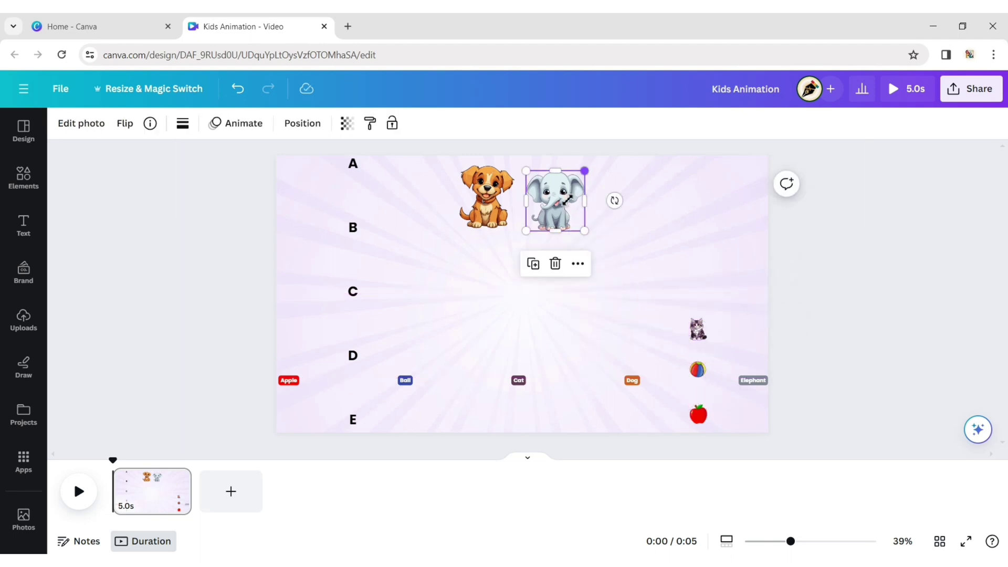
drag(584, 172, 544, 210)
click(493, 189)
drag(514, 166, 485, 216)
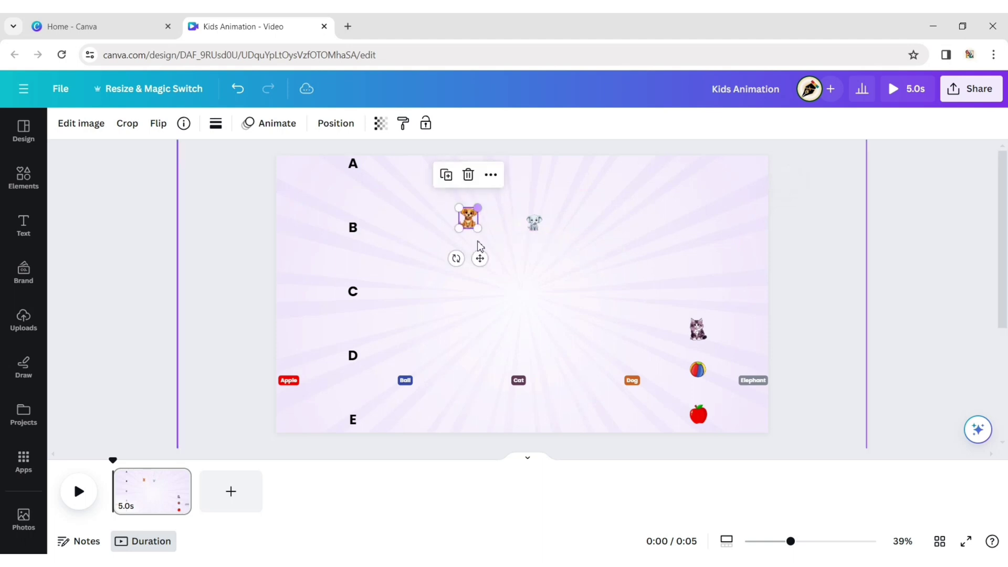
drag(480, 255, 709, 332)
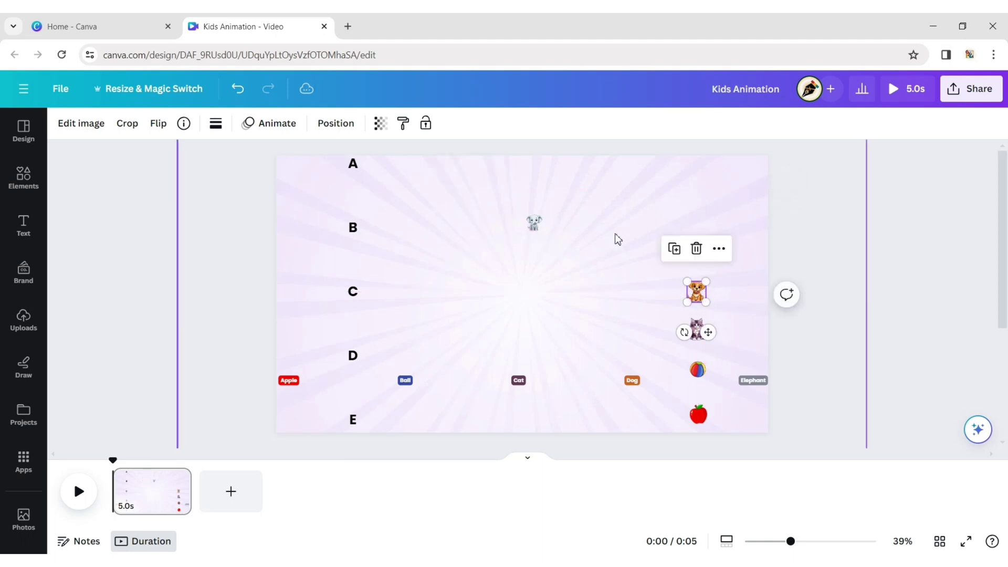
Place the small elephant picture above the dog to complete the picture column
click(534, 222)
drag(547, 264, 704, 283)
click(870, 290)
click(699, 292)
click(702, 329)
drag(702, 329, 706, 243)
click(826, 273)
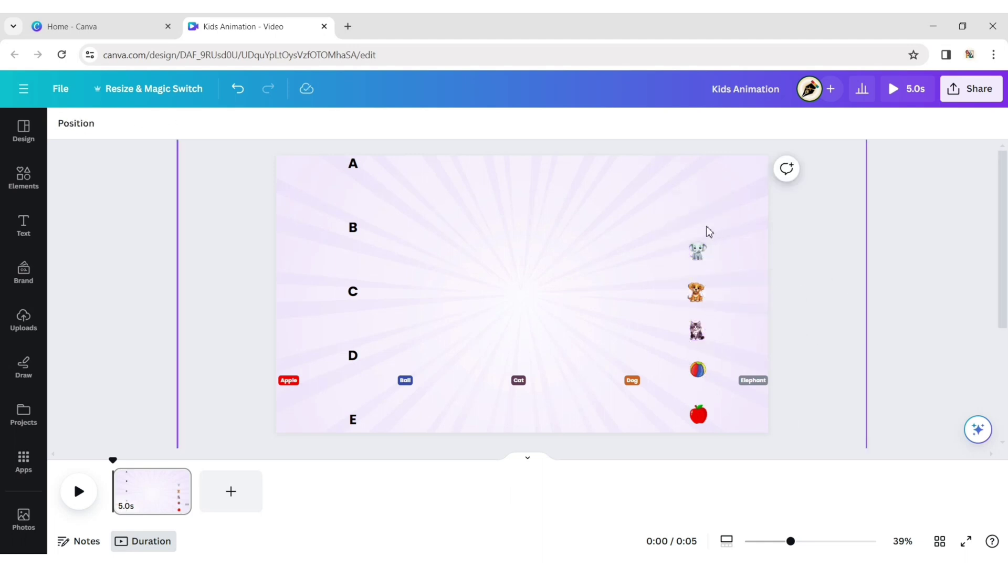
Move the elephant up level with the letter A and the apple down level with the letter E
click(698, 251)
drag(699, 297, 705, 244)
drag(708, 207, 710, 206)
click(699, 415)
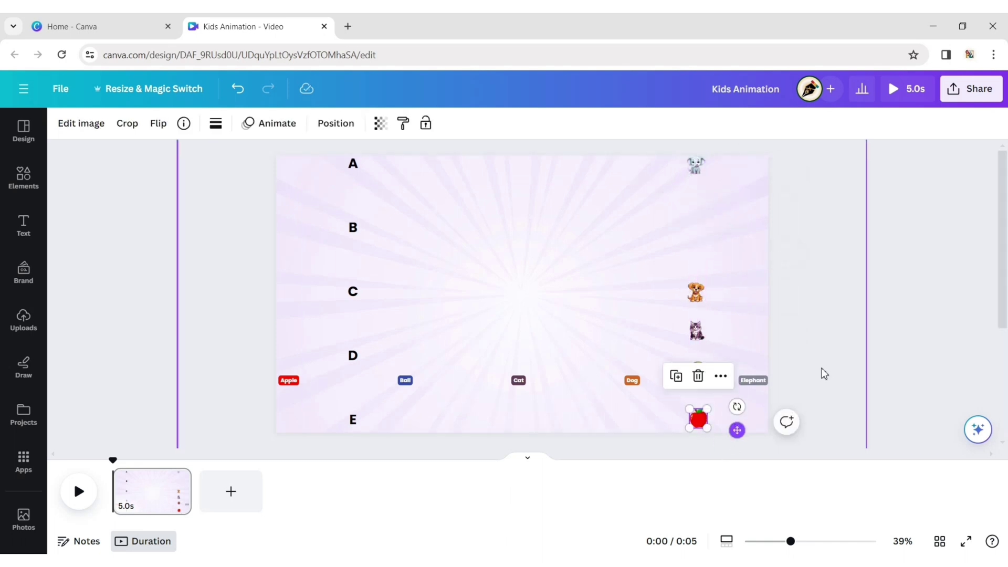
click(857, 328)
Space the five pictures evenly in their column with Tidy up and group them
click(685, 155)
shift+click(695, 292)
shift+click(696, 331)
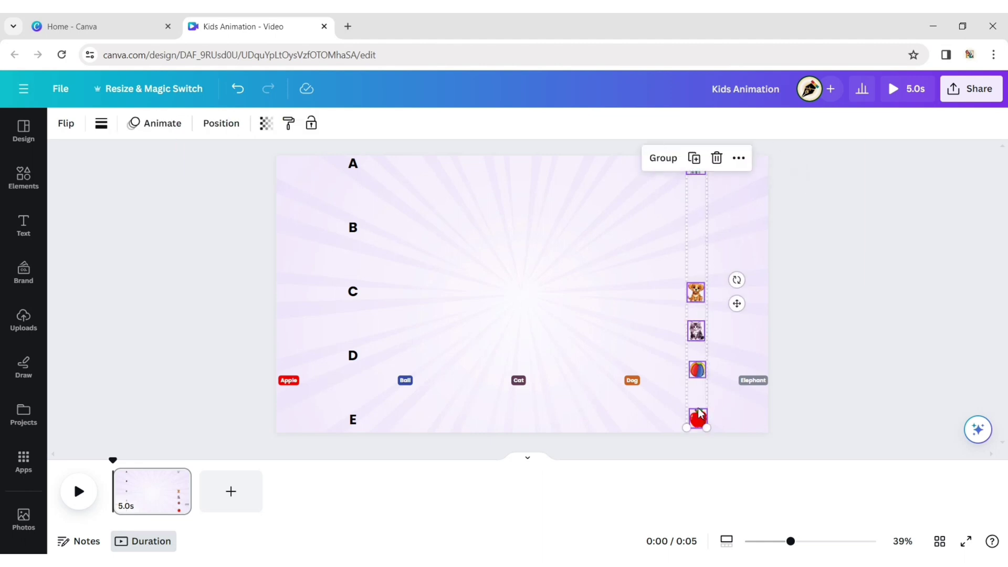
click(221, 123)
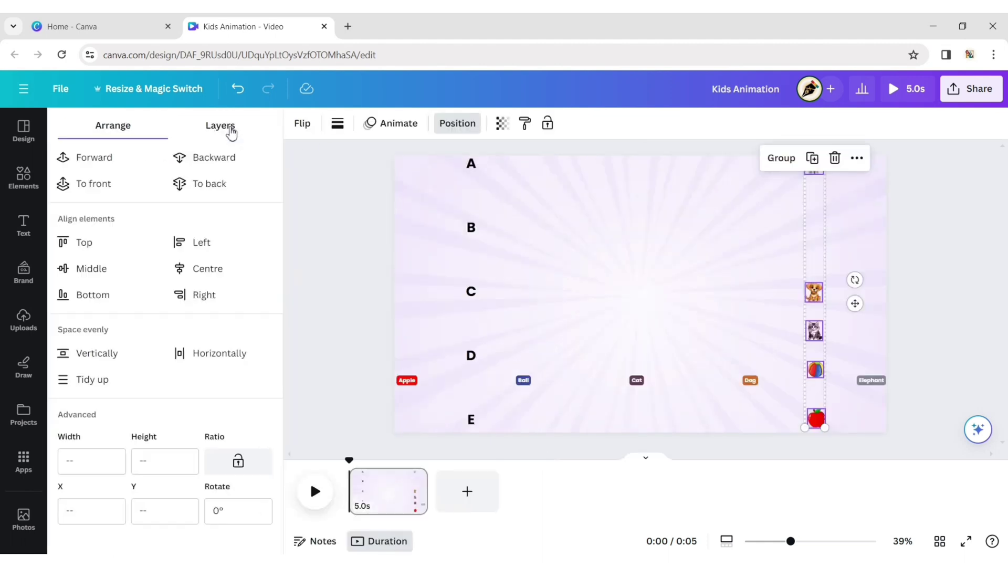
click(67, 378)
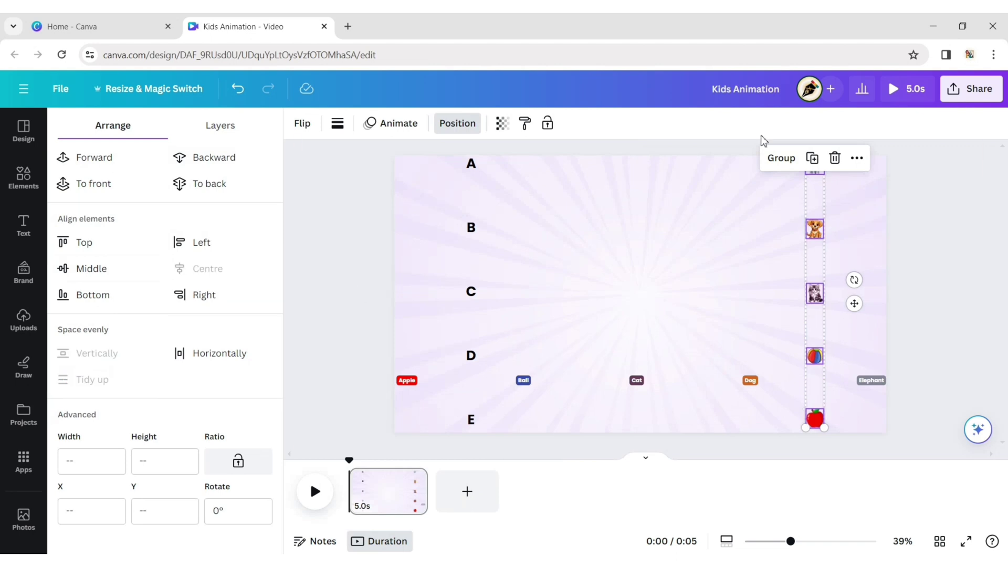
click(782, 158)
click(941, 213)
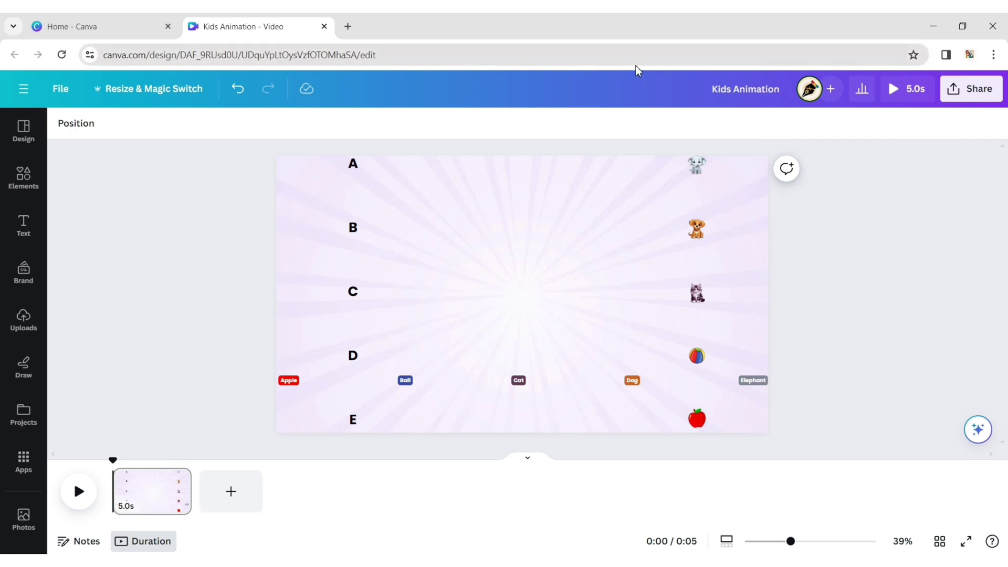
Enlarge the grouped letters to font size 520 and position them so that only the A shows, on the canvas's left half
click(355, 212)
drag(342, 422, 347, 560)
click(352, 198)
click(352, 203)
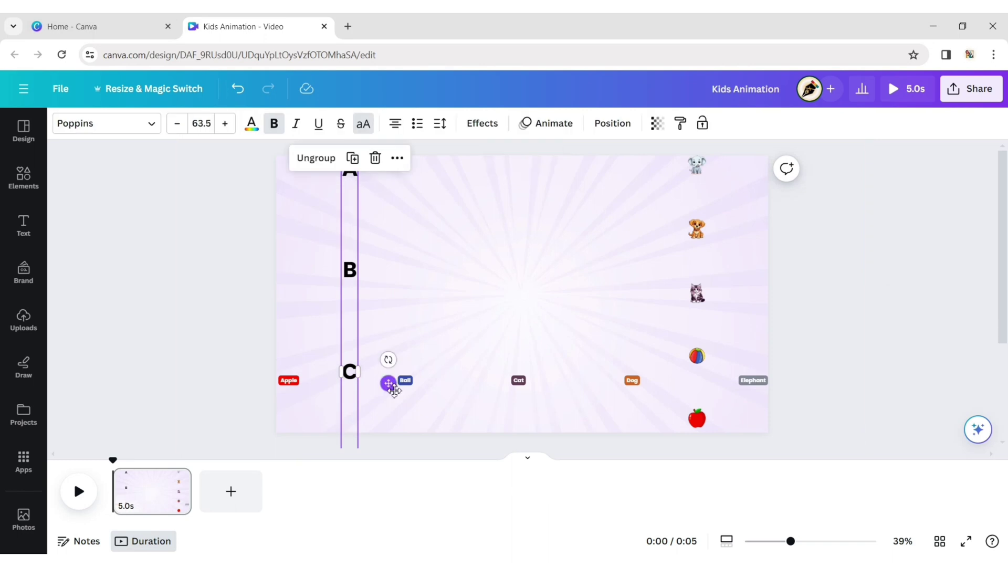
drag(389, 386, 387, 532)
drag(340, 302, 135, 15)
drag(390, 367, 390, 554)
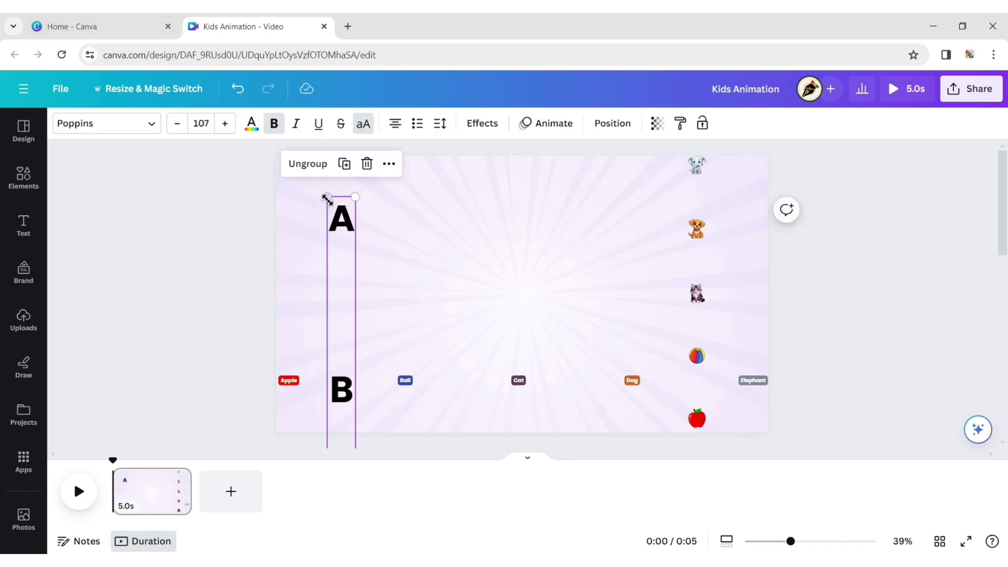
drag(327, 197, 320, 8)
drag(337, 310, 345, 560)
drag(330, 339, 275, 132)
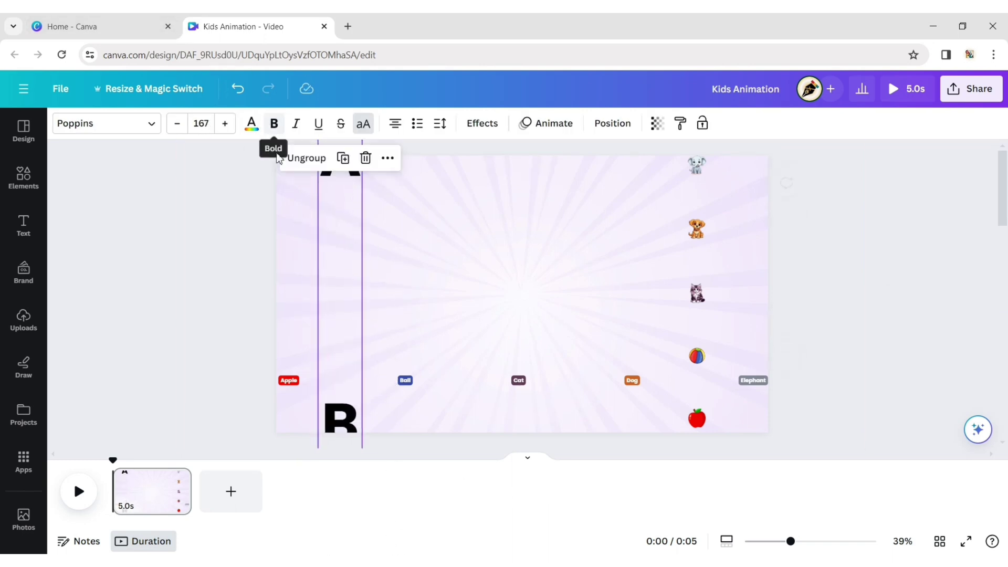
drag(338, 221, 342, 377)
drag(323, 288, 304, 36)
drag(340, 231, 368, 475)
drag(341, 279, 226, 36)
drag(364, 275, 360, 478)
drag(326, 241, 263, 114)
drag(350, 204, 336, 324)
drag(373, 230, 428, 32)
drag(341, 234, 368, 462)
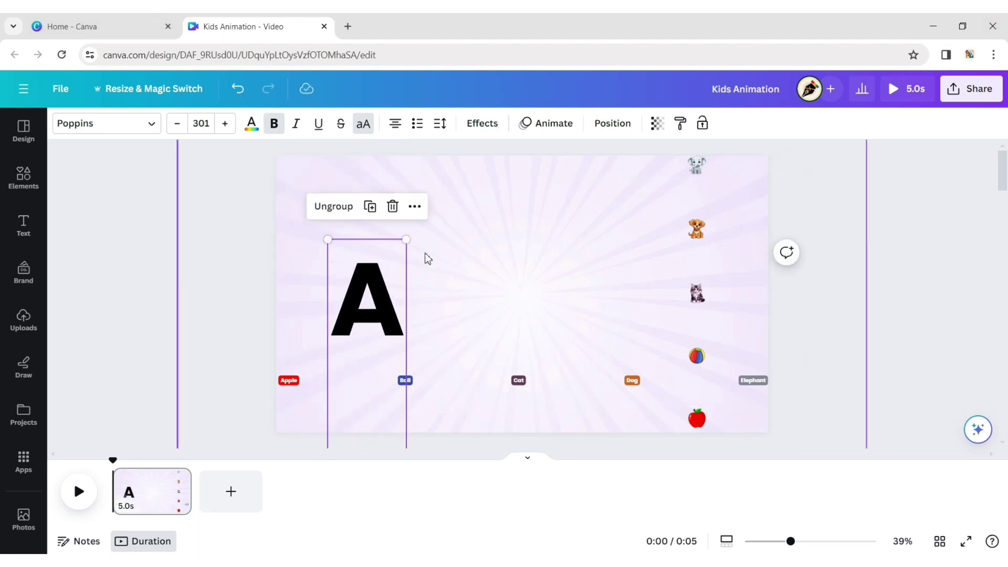
drag(406, 239, 446, 31)
drag(395, 257, 383, 456)
drag(401, 212, 410, 30)
drag(377, 245, 379, 428)
drag(414, 211, 568, 29)
drag(362, 223, 358, 431)
drag(418, 209, 446, 33)
drag(397, 210, 404, 344)
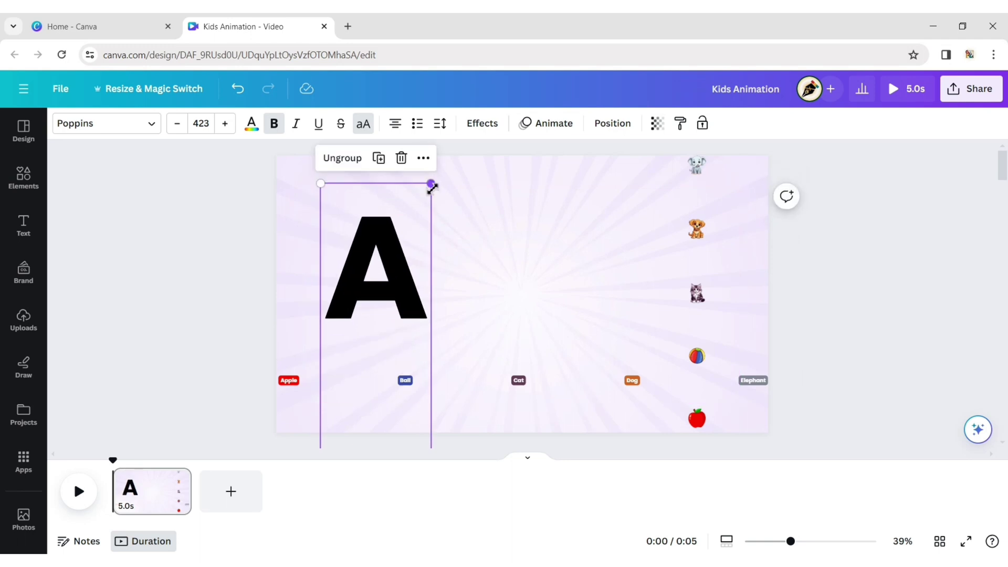
drag(431, 184, 446, 27)
drag(361, 284, 344, 472)
drag(422, 202, 1007, 19)
drag(362, 289, 361, 496)
drag(428, 203, 999, 14)
drag(362, 258, 370, 446)
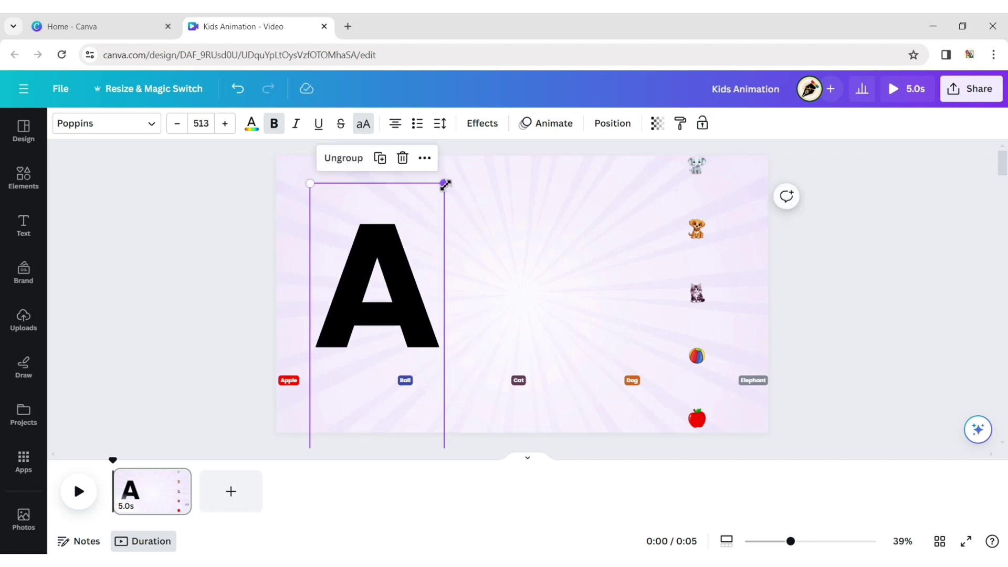
drag(445, 184, 486, 141)
drag(387, 236, 380, 282)
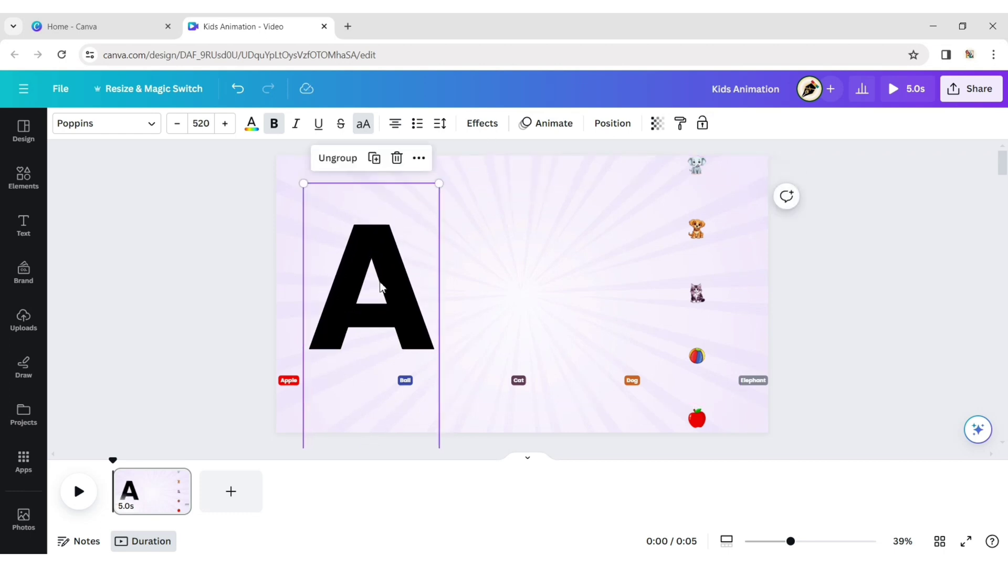
Enlarge the grouped picture column and shift it upward so that its apple lies to the right of the letter A
click(698, 223)
drag(699, 322, 700, 83)
drag(687, 189, 157, 551)
drag(686, 278, 703, 21)
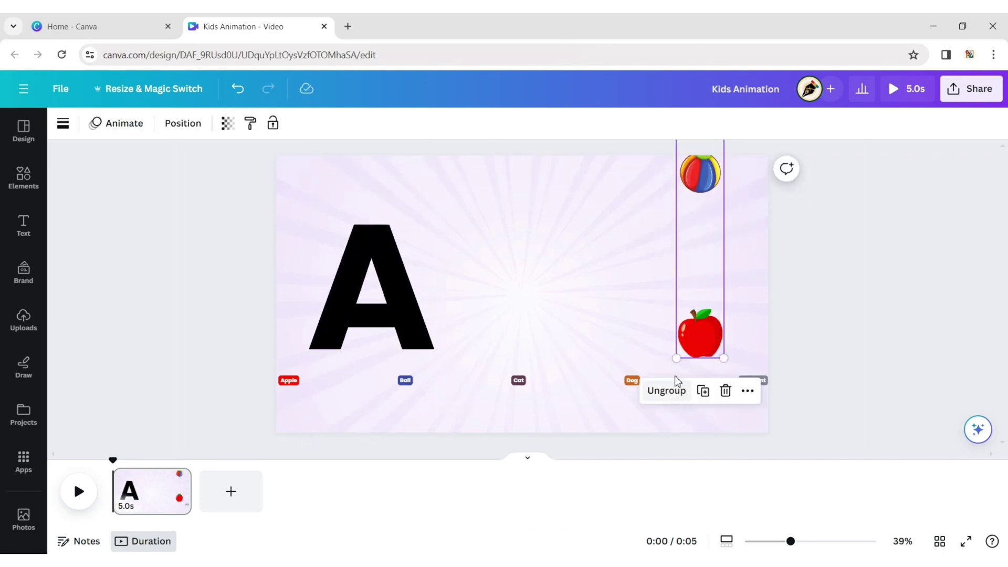
drag(676, 358, 650, 109)
drag(636, 357, 619, 551)
drag(656, 331, 621, 551)
drag(662, 336, 622, 551)
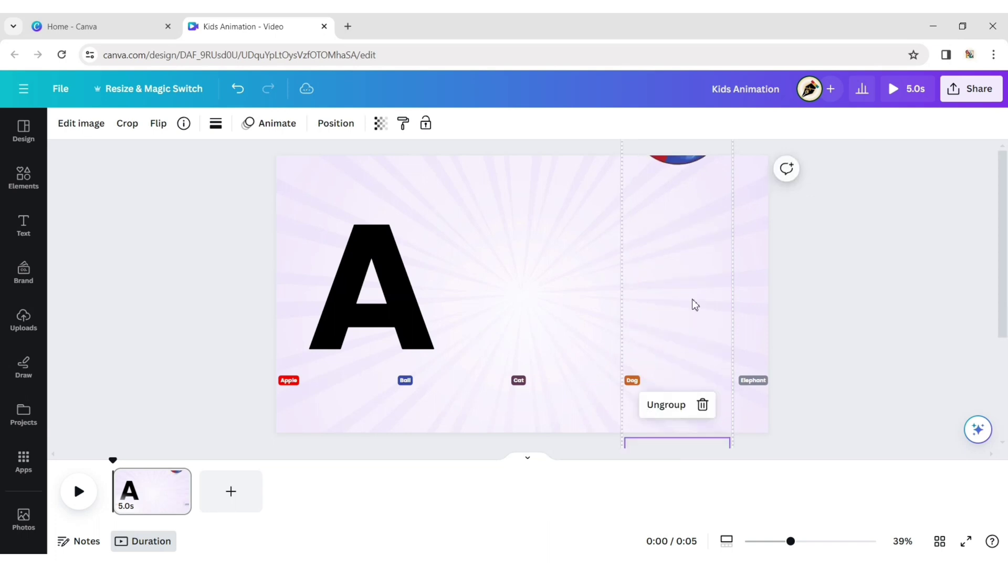
drag(692, 299, 685, 16)
drag(615, 264, 603, 427)
Adjust the picture group's size and position to match the letter, and shift the letter A slightly right, level with the apple
drag(674, 377, 652, 302)
drag(745, 378, 721, 364)
drag(677, 300, 679, 276)
drag(365, 279, 396, 276)
click(629, 268)
drag(597, 341, 562, 389)
drag(658, 320, 647, 286)
Enlarge the grouped word labels to font size 77.3 and position them so that only Apple shows, centred below the letter and picture
click(747, 379)
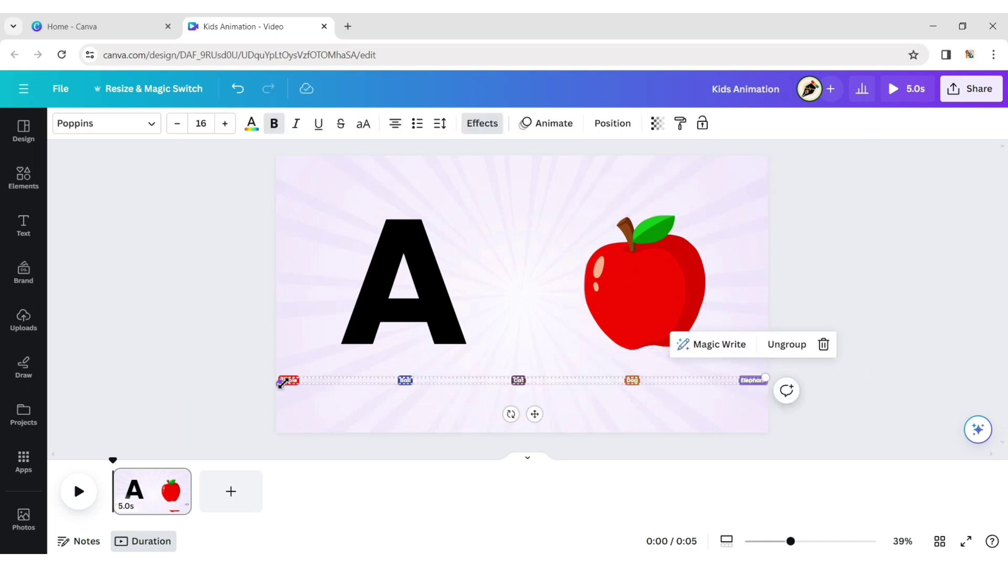
drag(279, 385, 8, 517)
drag(369, 384, 874, 270)
drag(505, 275, 8, 519)
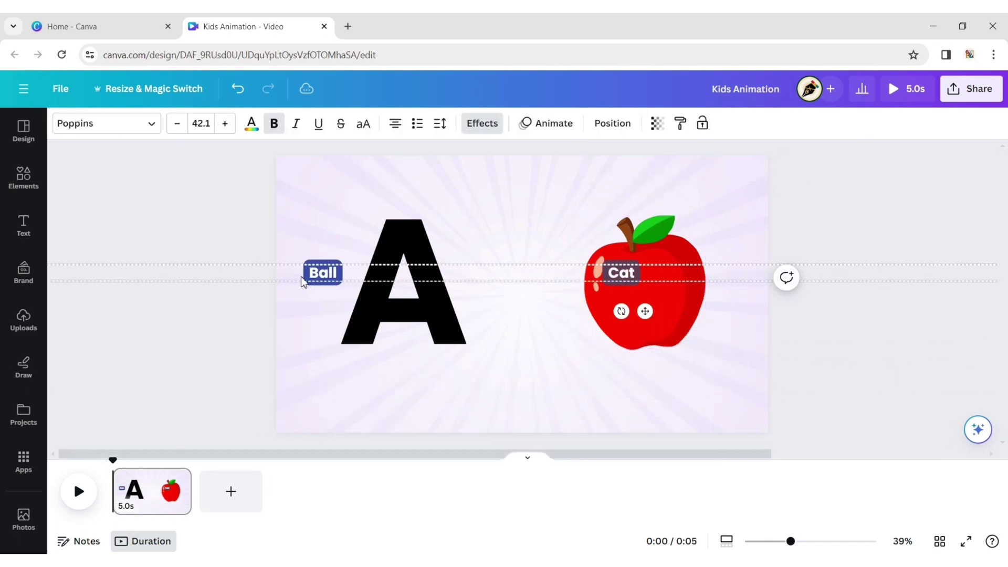
drag(303, 279, 854, 357)
drag(550, 357, 8, 525)
drag(565, 357, 998, 342)
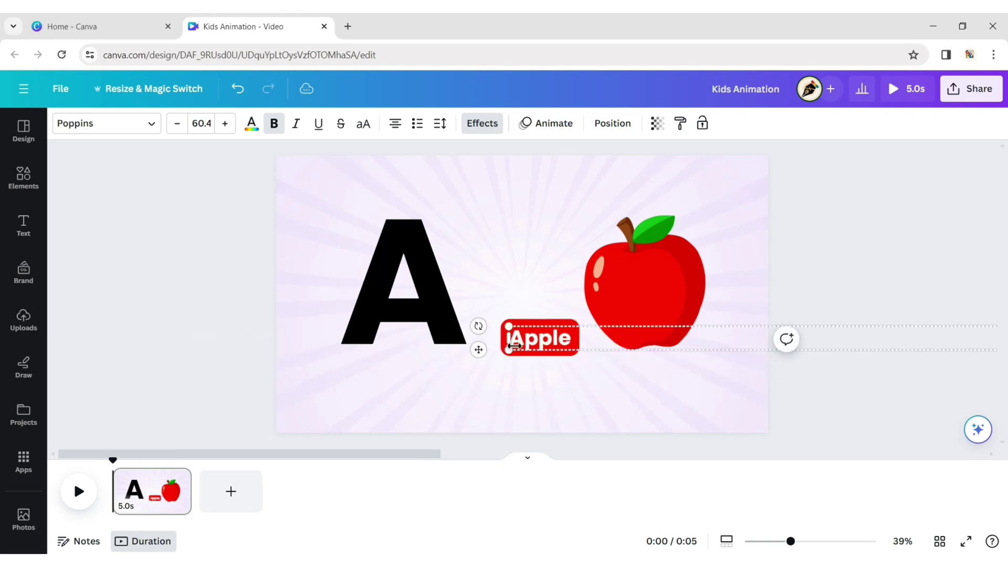
drag(508, 350, 7, 491)
drag(393, 341, 868, 380)
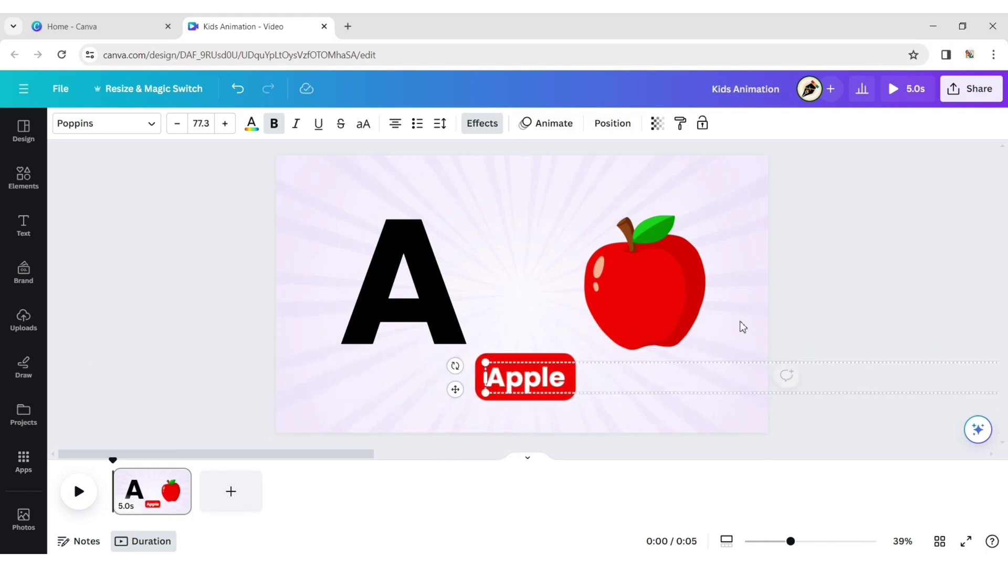
Move the letter A and the apple slightly upward to leave more room above the Apple label
drag(389, 270, 368, 263)
drag(632, 270, 651, 258)
click(870, 258)
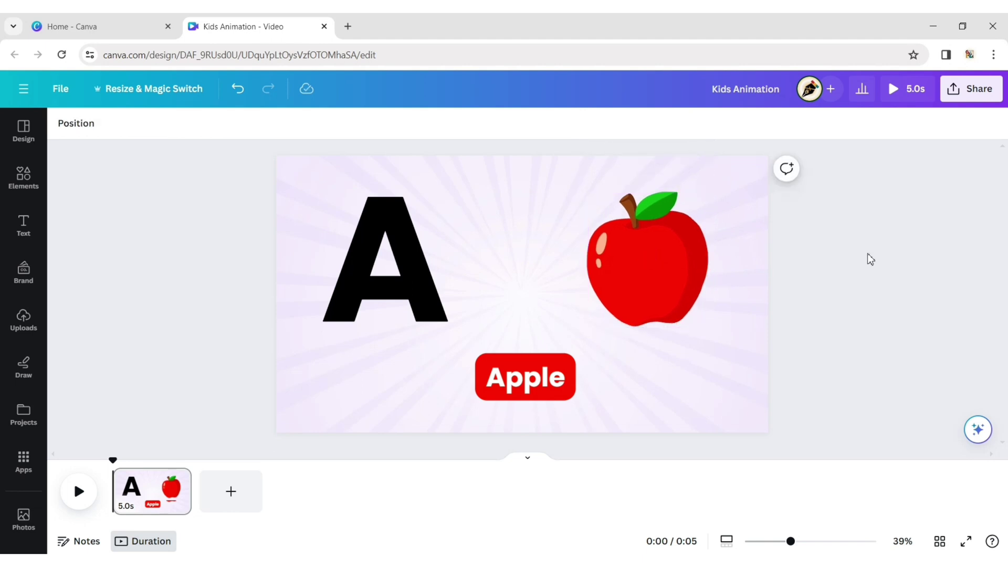
Show the rulers and add a horizontal guide across the A and apple, a vertical one at the canvas centre, and a horizontal one through the label
click(60, 90)
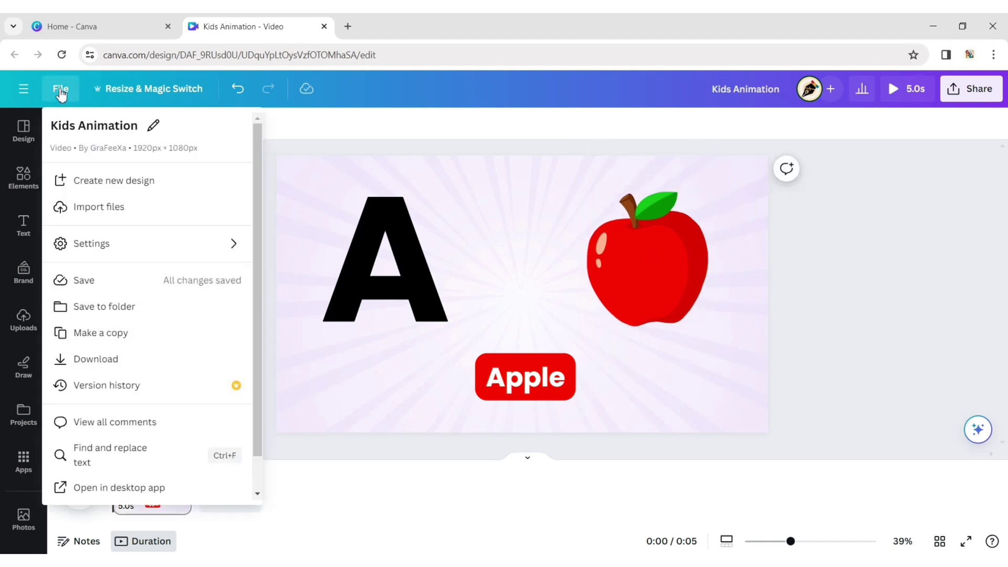
mouse_move(229, 255)
click(306, 245)
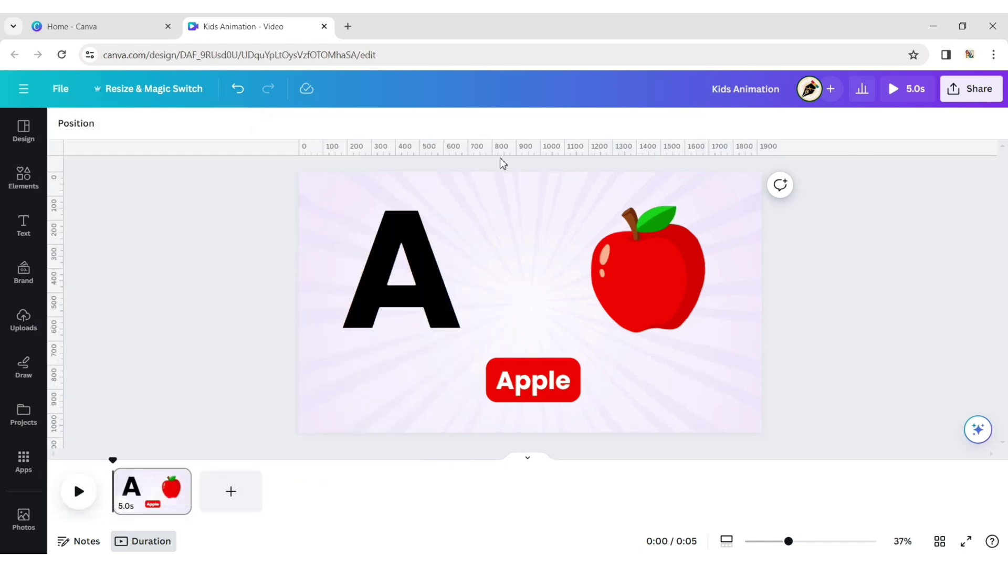
drag(498, 162, 489, 272)
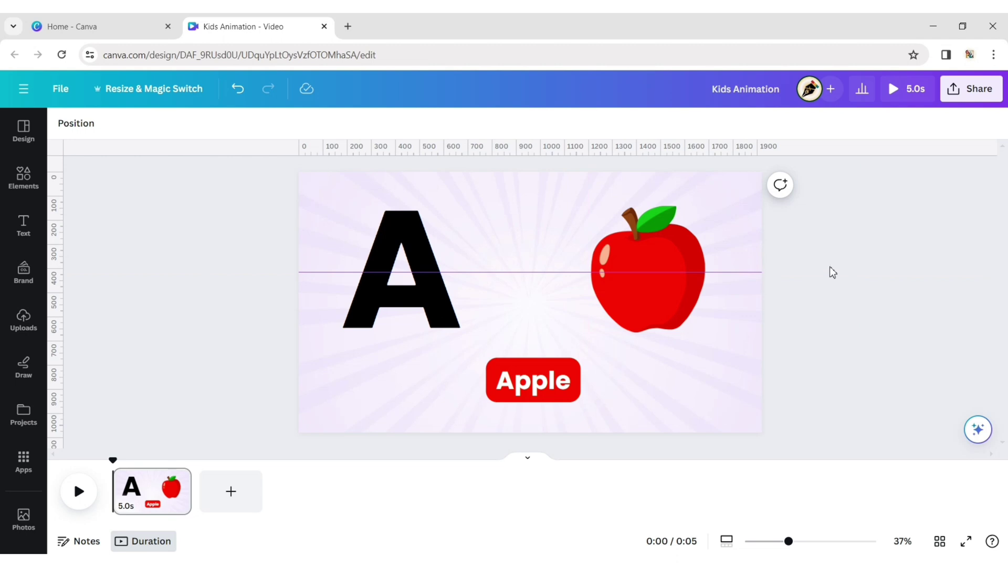
drag(286, 301, 527, 307)
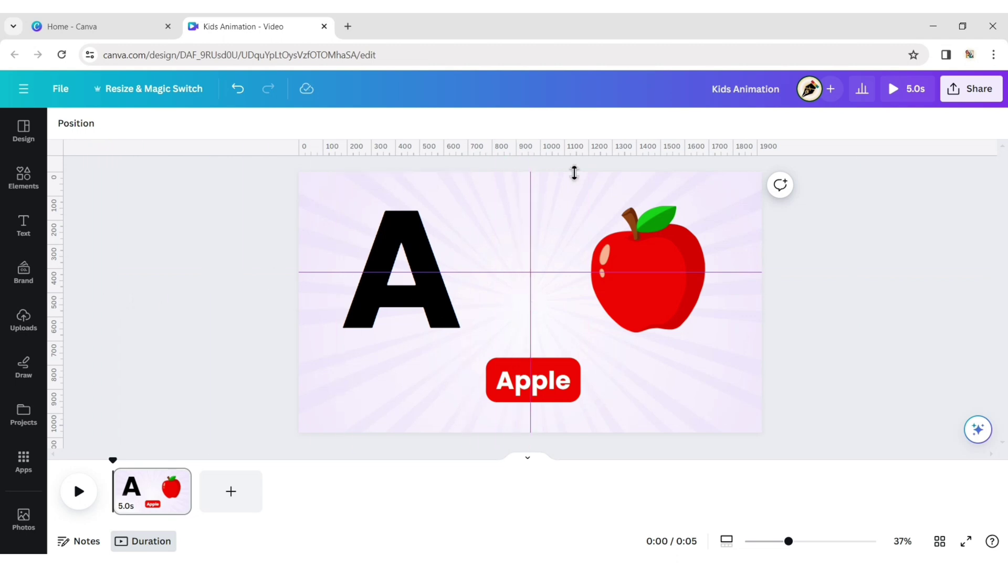
drag(574, 173, 587, 383)
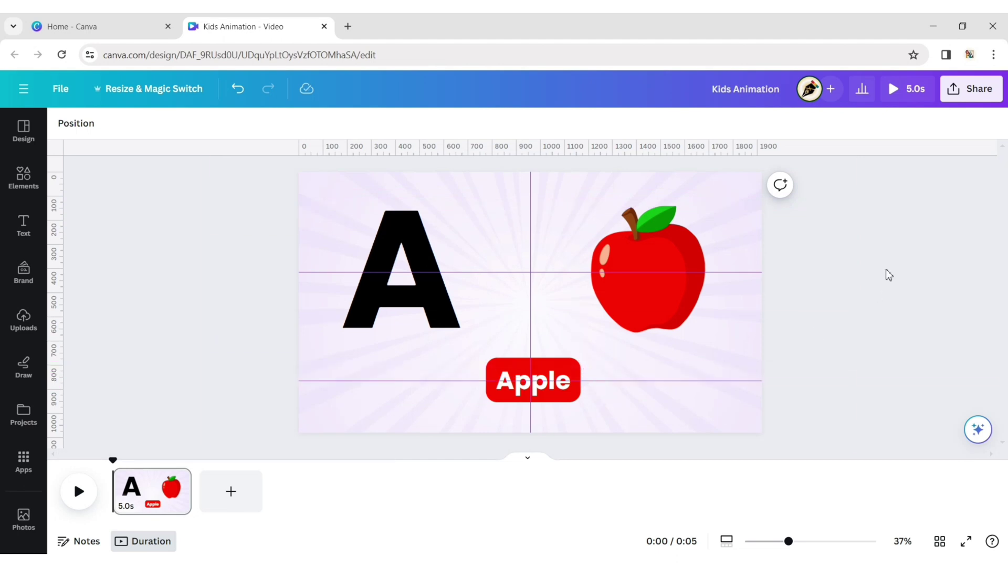
Move the apple slightly upward and add vertical guides through the centres of the letter A and the apple
drag(657, 245, 657, 238)
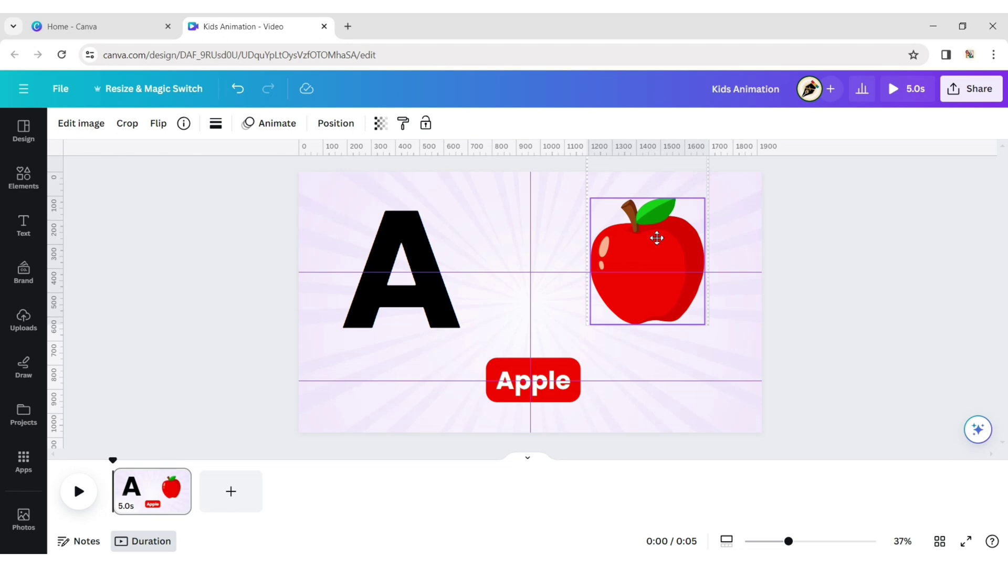
drag(657, 238, 657, 238)
key(ctrl+z)
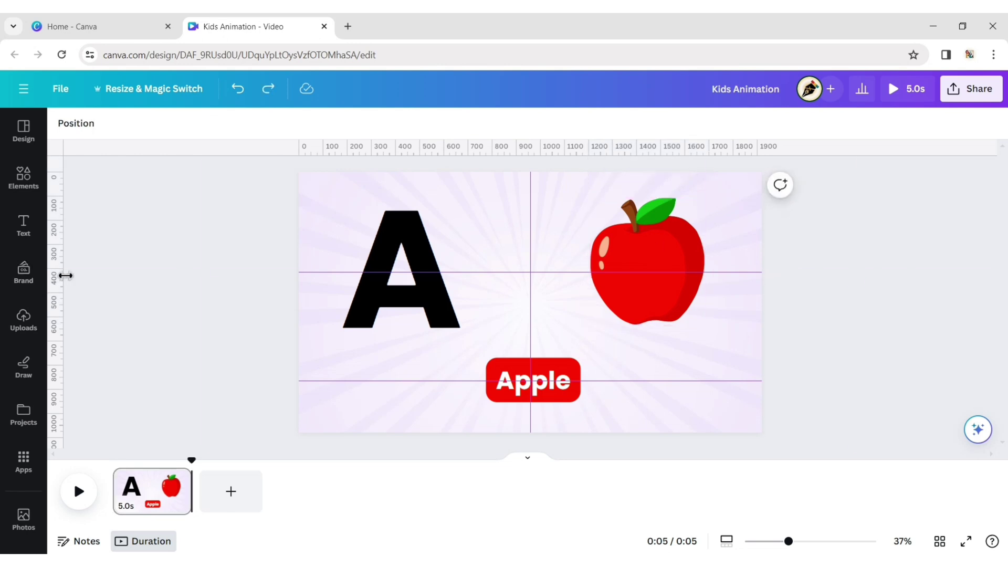
drag(65, 275, 402, 272)
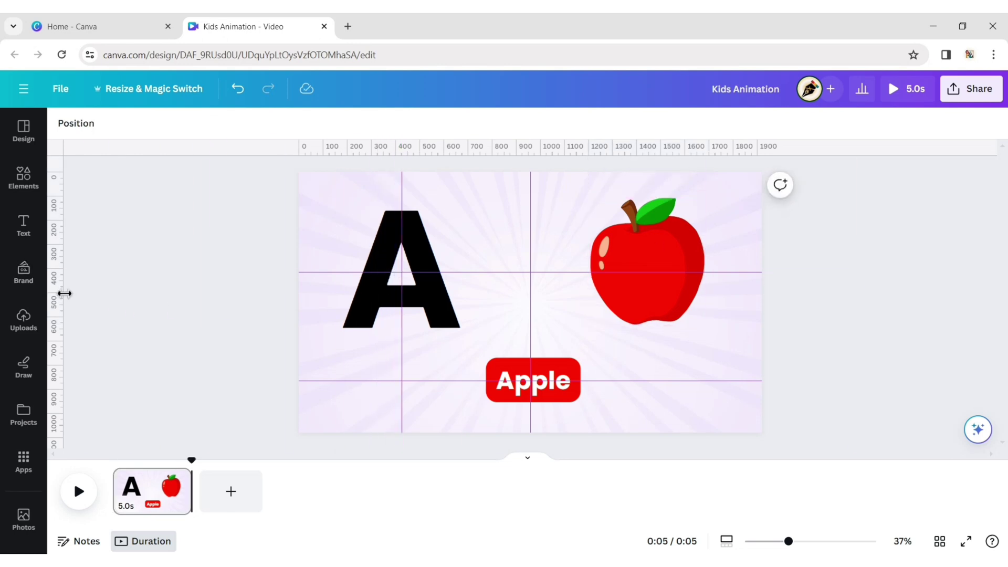
drag(64, 293, 647, 293)
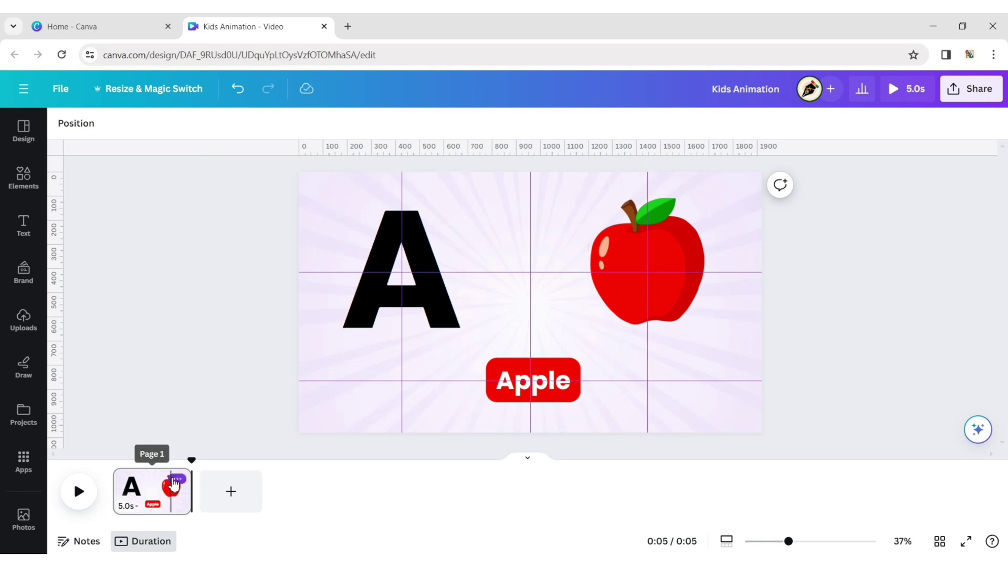
Duplicate the Apple page and shift the letter group on the copy so that B shows, centred on the guides
click(177, 479)
click(213, 274)
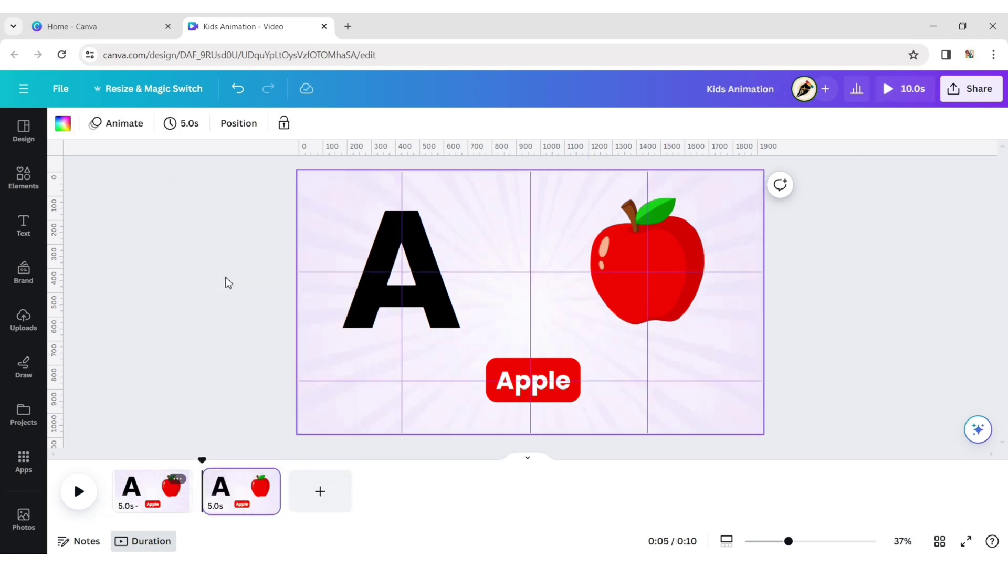
click(379, 300)
drag(415, 348, 426, 211)
drag(420, 281, 419, 205)
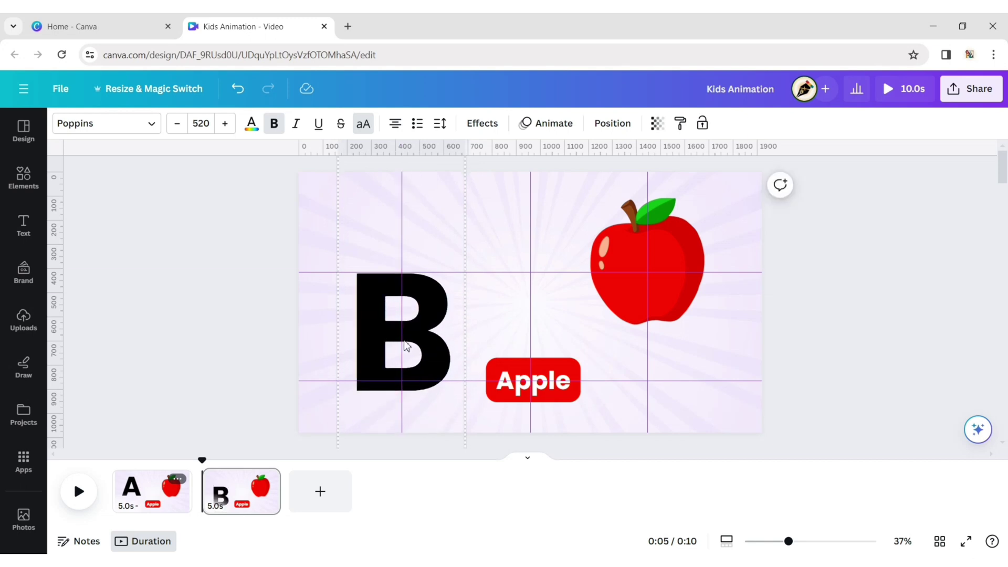
drag(426, 268, 425, 272)
Shift the picture group to show the ball centred on its guides, and the label group to show Ball centred below
drag(648, 284, 661, 453)
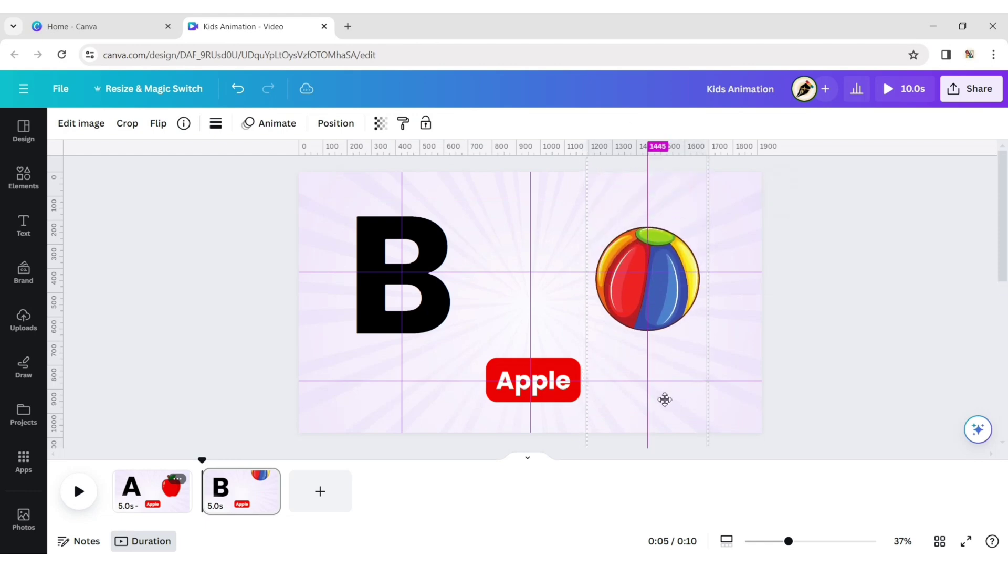
drag(658, 386, 660, 388)
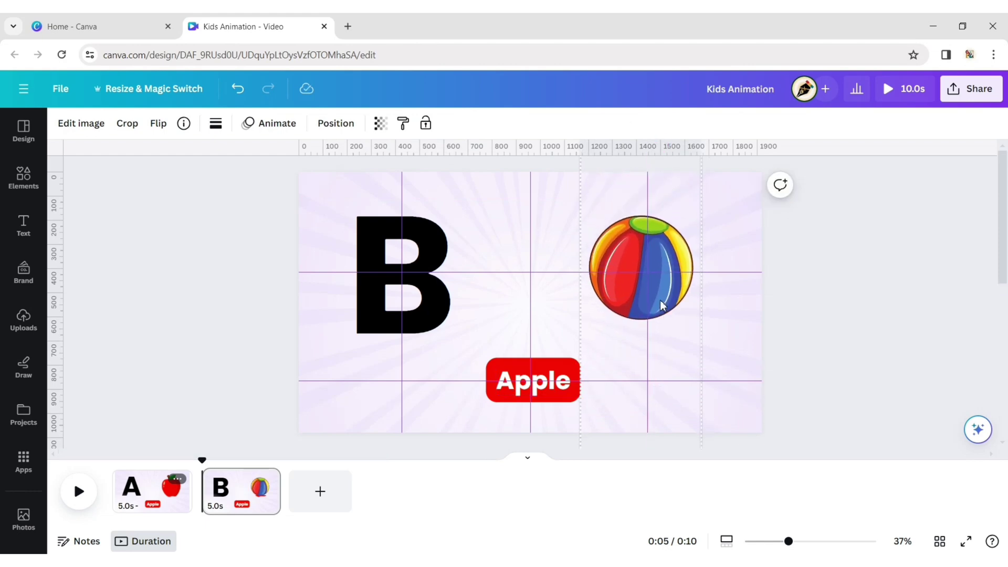
drag(657, 293, 666, 301)
click(865, 283)
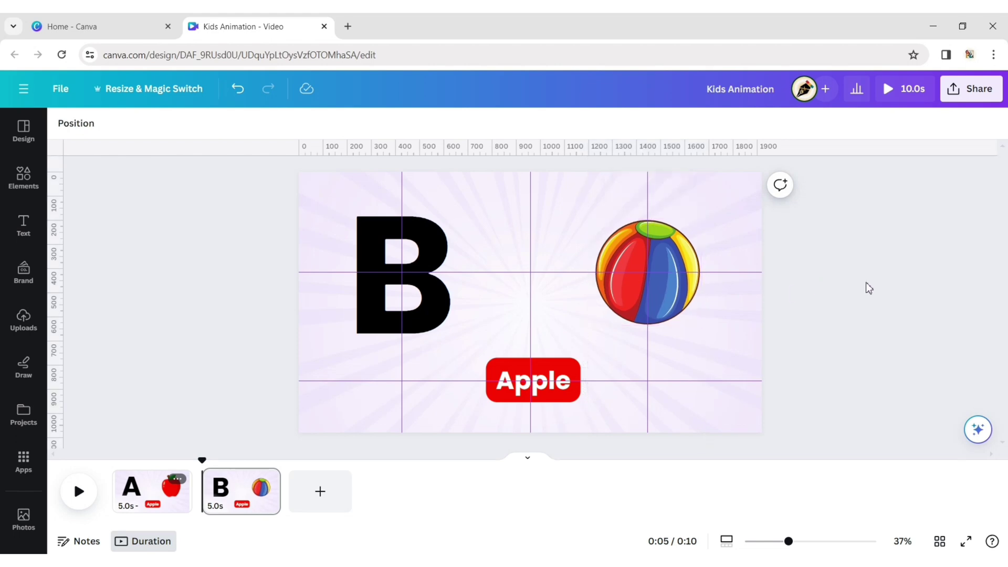
drag(703, 386, 561, 385)
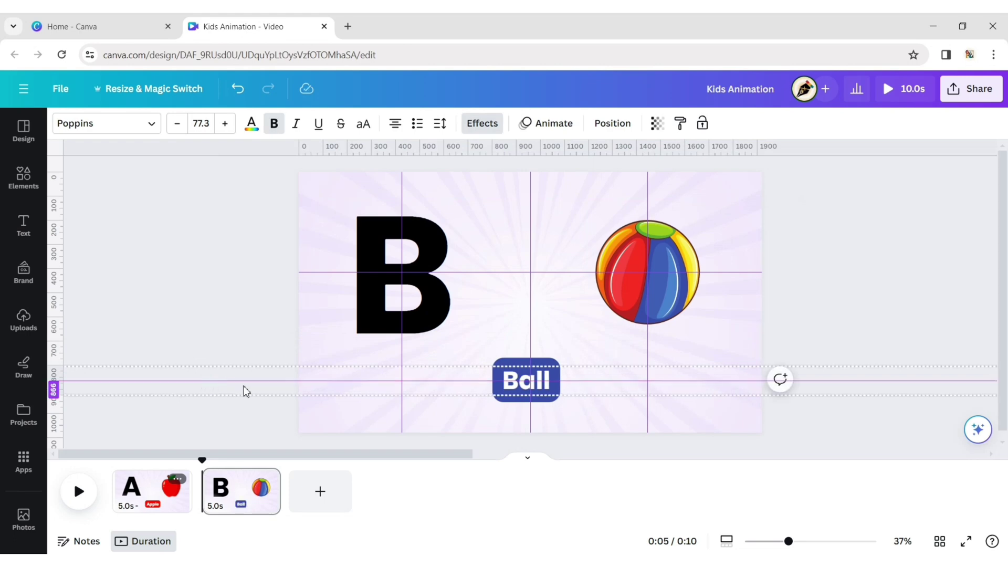
click(880, 286)
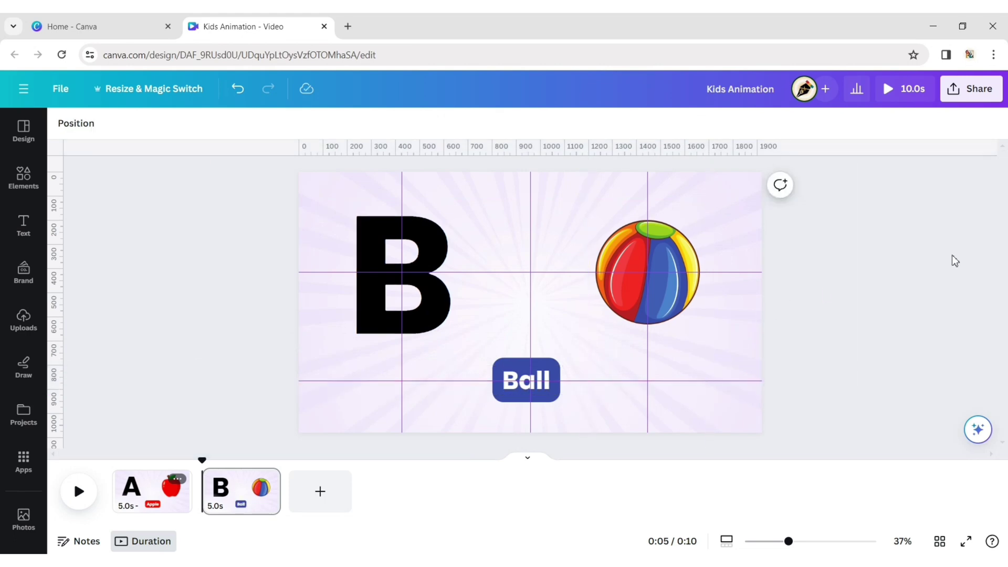
Duplicate the Ball page and shift the letter group on the copy so that C shows, centred on the guides
click(264, 483)
click(321, 272)
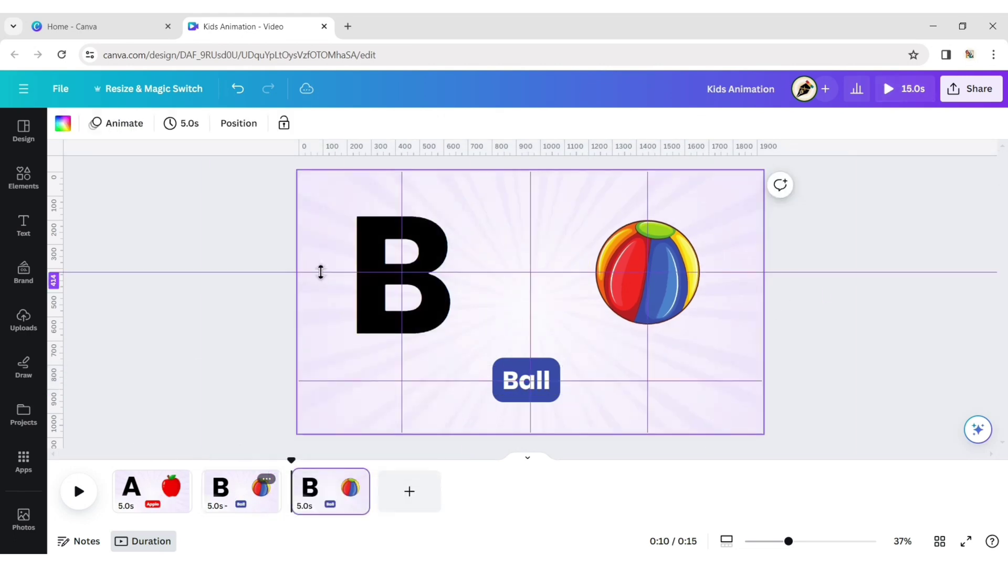
click(418, 330)
key(BackSpace)
drag(401, 283, 439, 219)
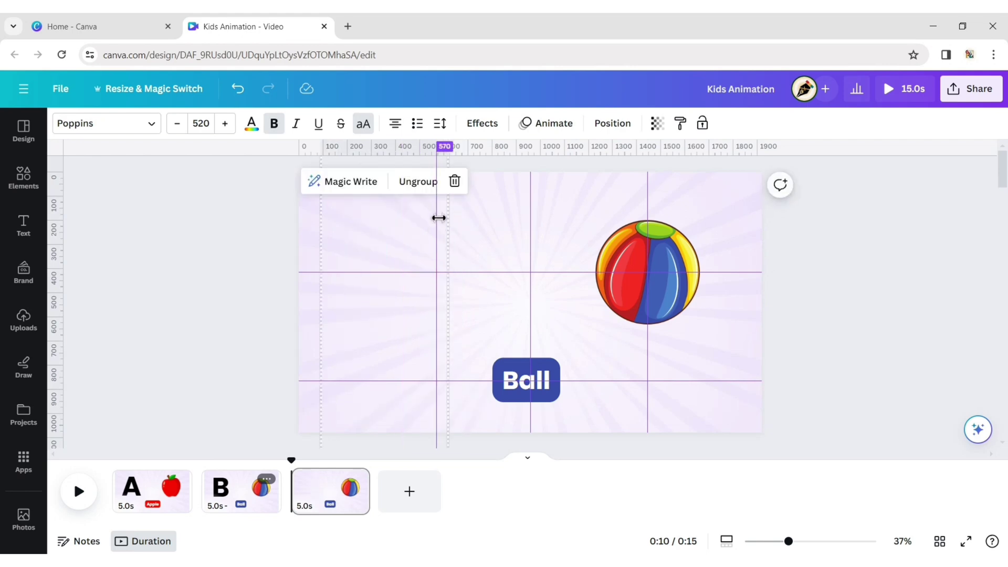
key(ctrl+z)
drag(419, 330, 432, 245)
Shift the picture group to show the cat, and the label group to show Cat centred on the lower guide
drag(677, 259, 666, 174)
drag(665, 216, 665, 296)
drag(526, 380, 355, 371)
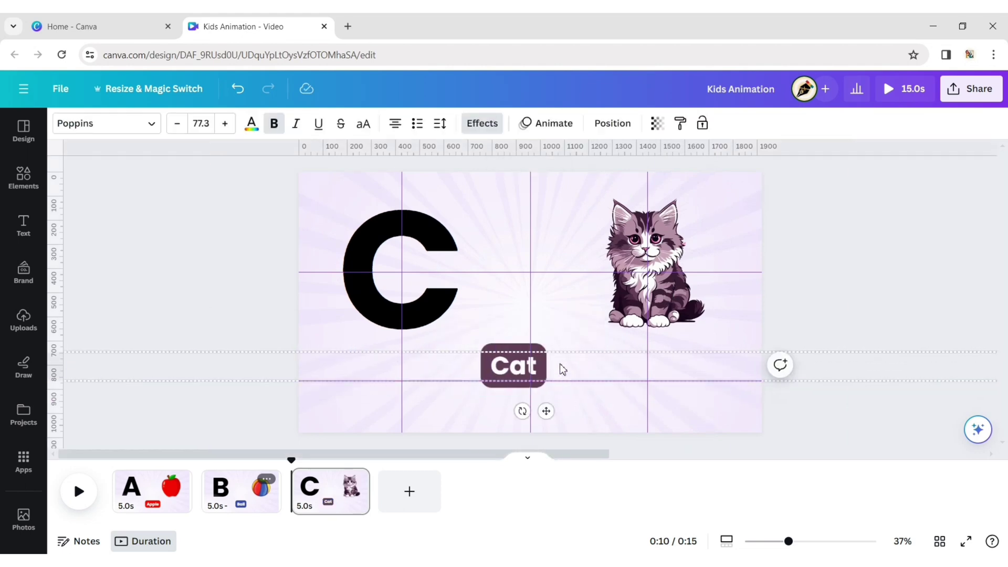
drag(562, 369, 574, 376)
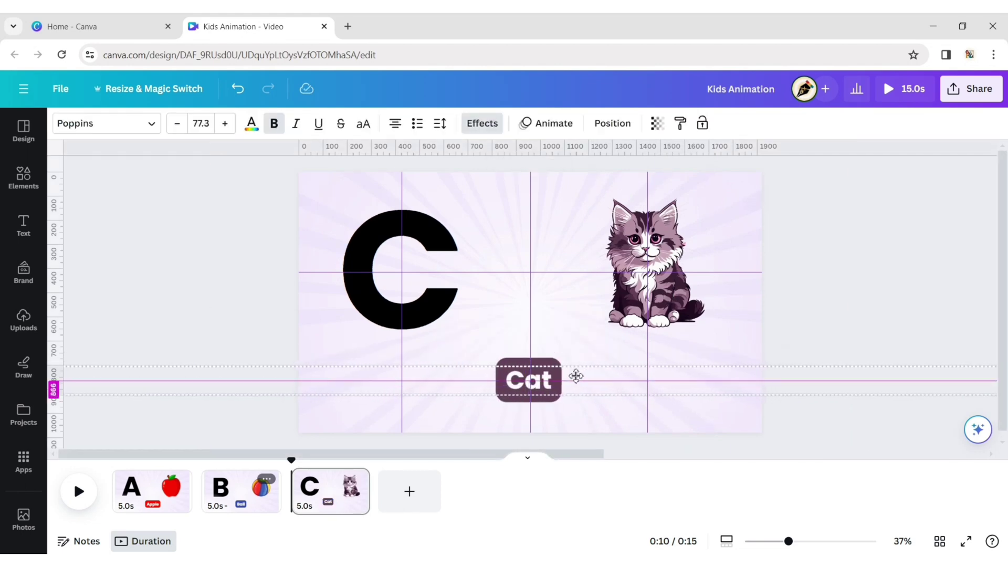
click(837, 277)
Duplicate the Cat page and shift the letter group on the copy so that D shows, centred on the guides
click(356, 479)
click(400, 324)
double_click(413, 306)
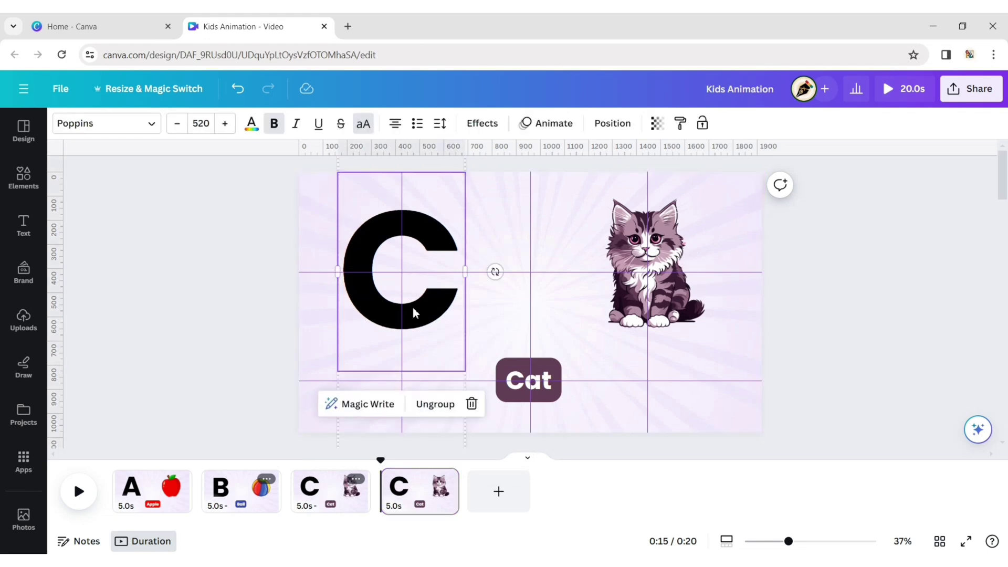
key(BackSpace)
text(D)
drag(428, 347, 427, 303)
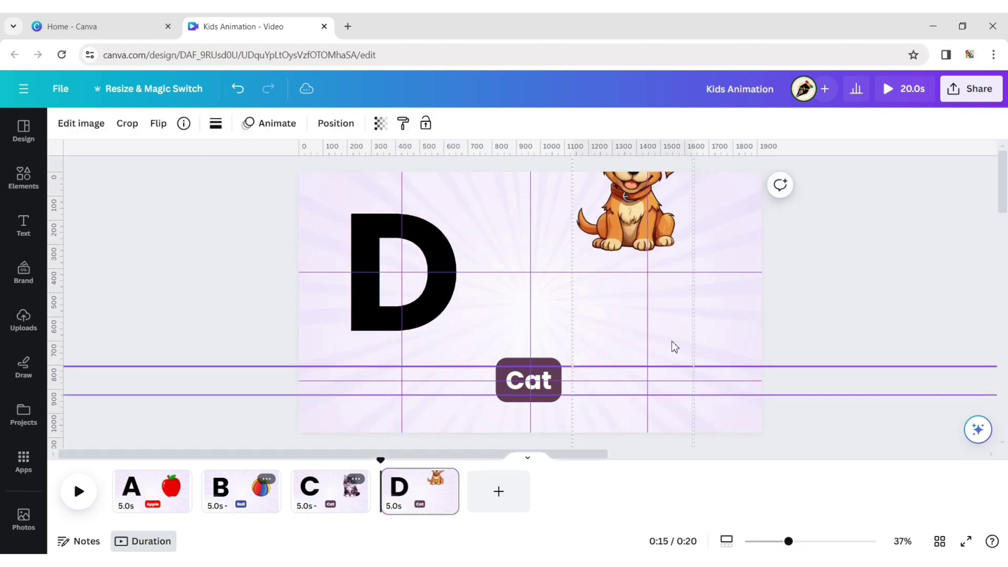
Shift the picture group to show the dog centred on its guides, and the label group to show Dog centred below
drag(670, 287, 693, 360)
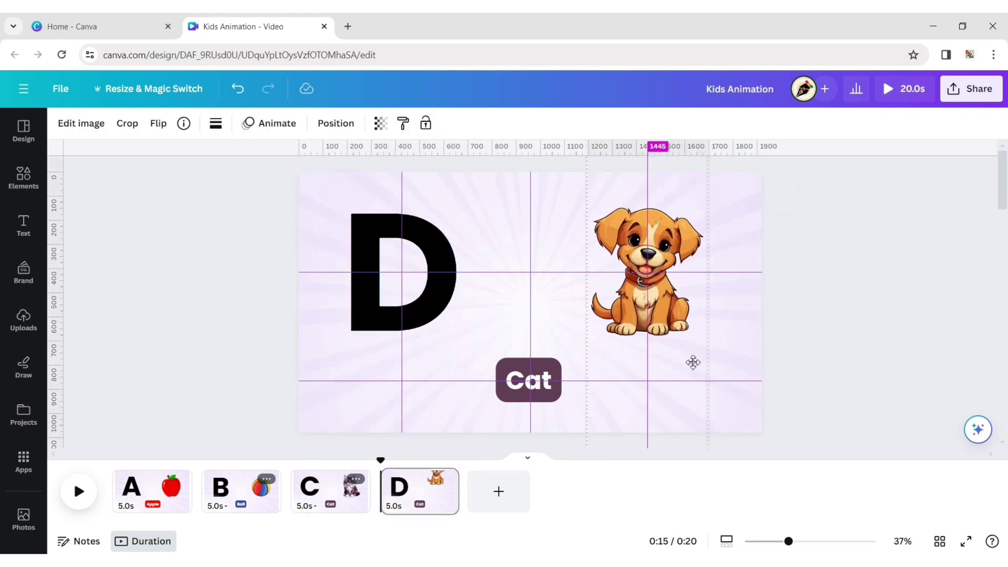
drag(537, 362, 516, 385)
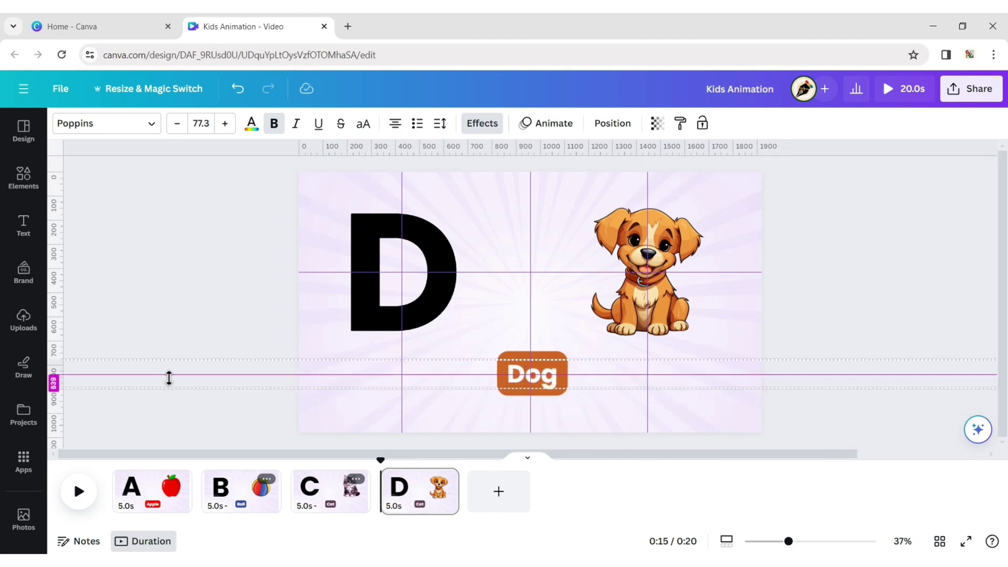
drag(170, 378, 171, 379)
click(900, 265)
Duplicate the Dog page and shift the letter group on the copy so that E shows, centred on the guides
click(444, 479)
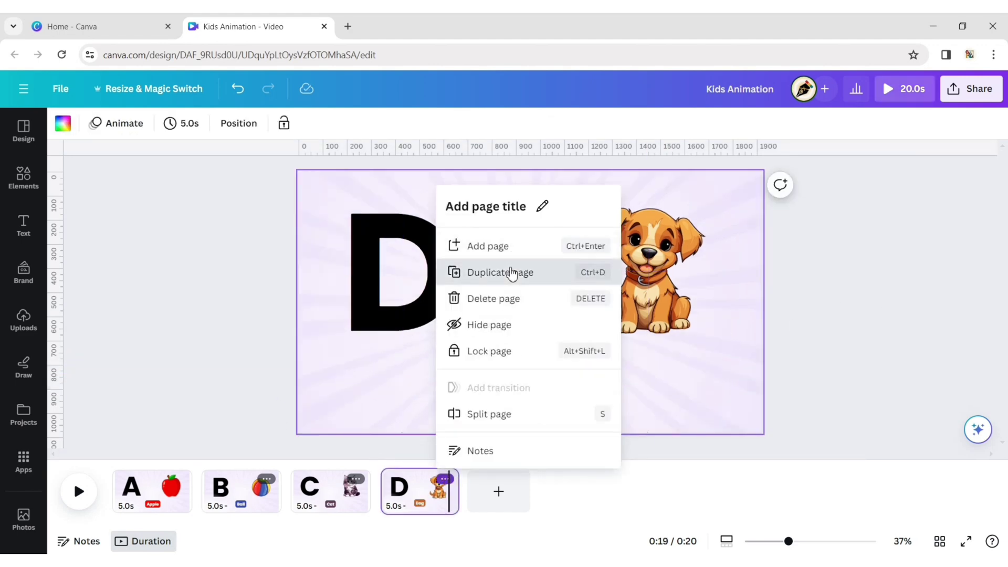
click(512, 273)
click(422, 341)
click(424, 339)
key(BackSpace)
text(E)
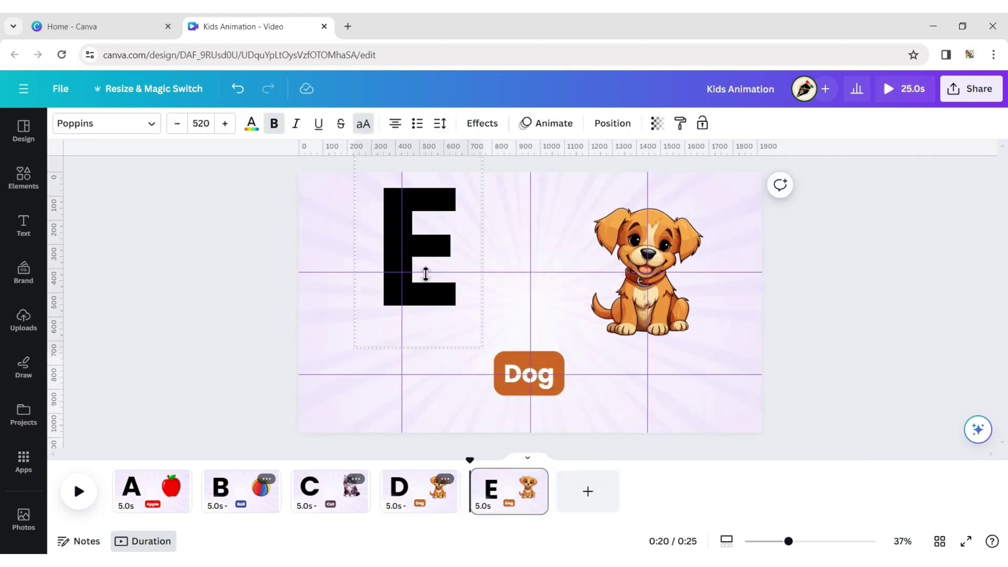
drag(426, 273, 412, 309)
Shift the picture group to show the elephant, and the label group to show Elephant centred on the lower guide
click(646, 283)
key(Delete)
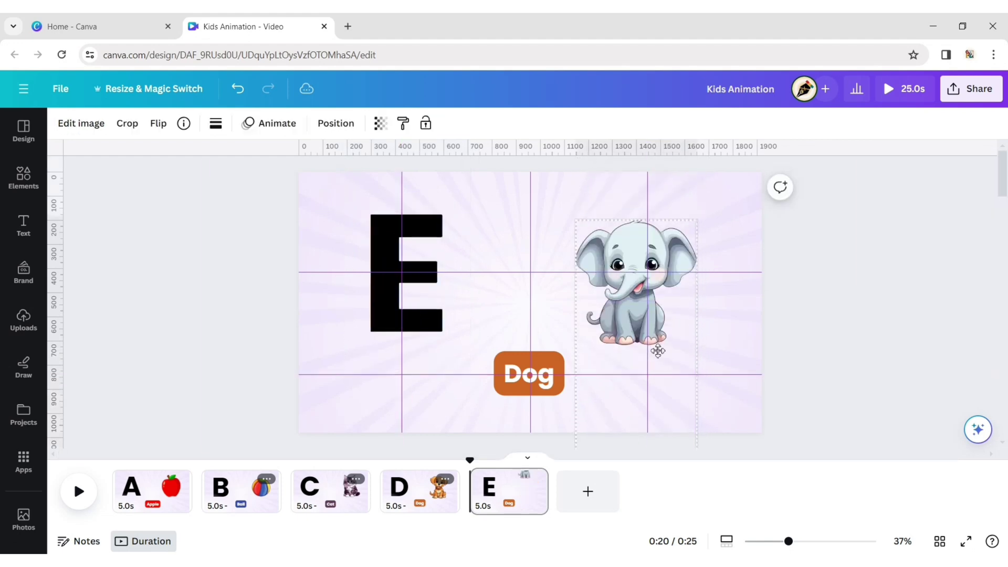
drag(658, 351, 671, 320)
click(546, 370)
drag(621, 372, 504, 358)
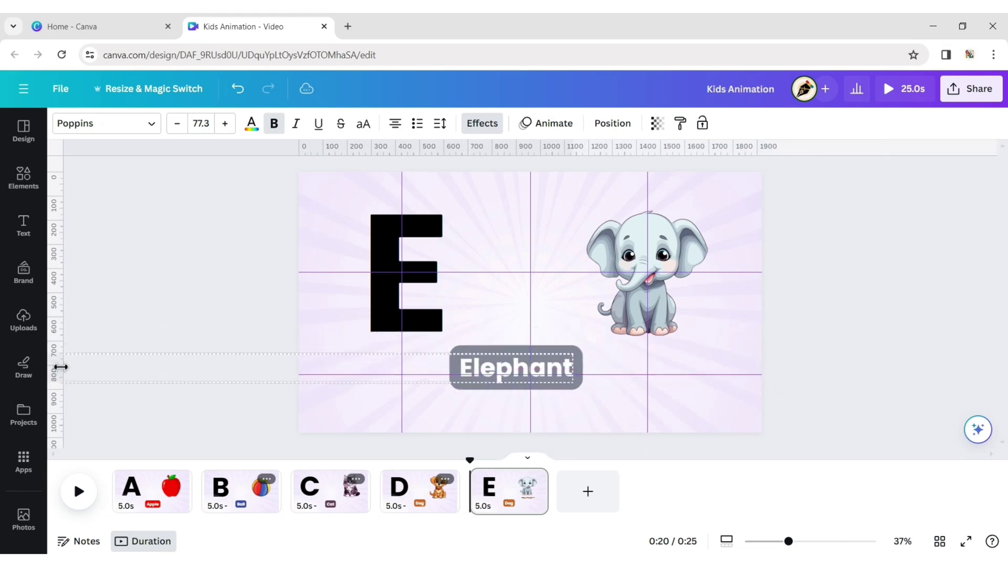
drag(516, 366, 530, 374)
click(889, 275)
Return to the start of the video and hide the guides and rulers
drag(470, 460, 112, 441)
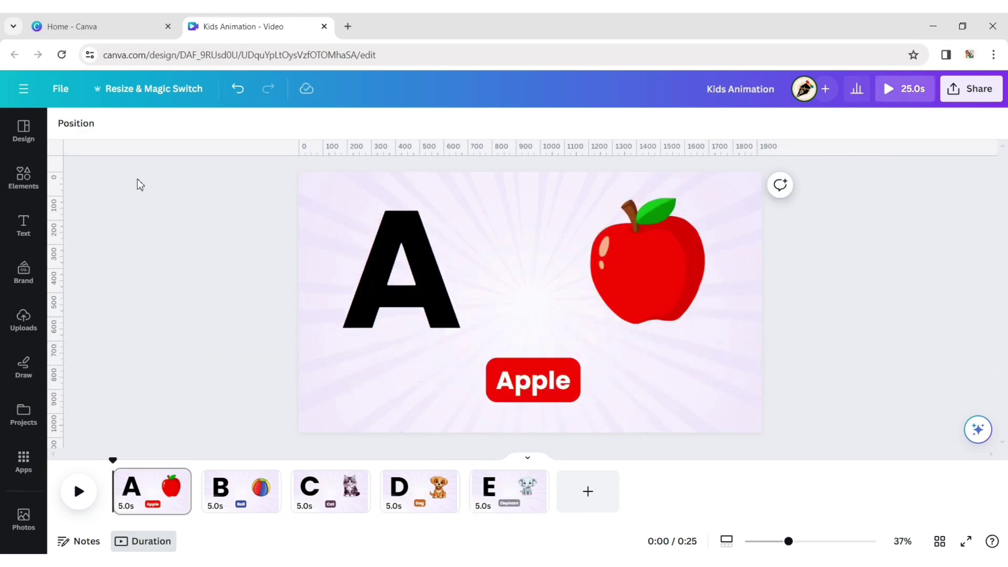
click(60, 97)
mouse_move(147, 252)
click(293, 243)
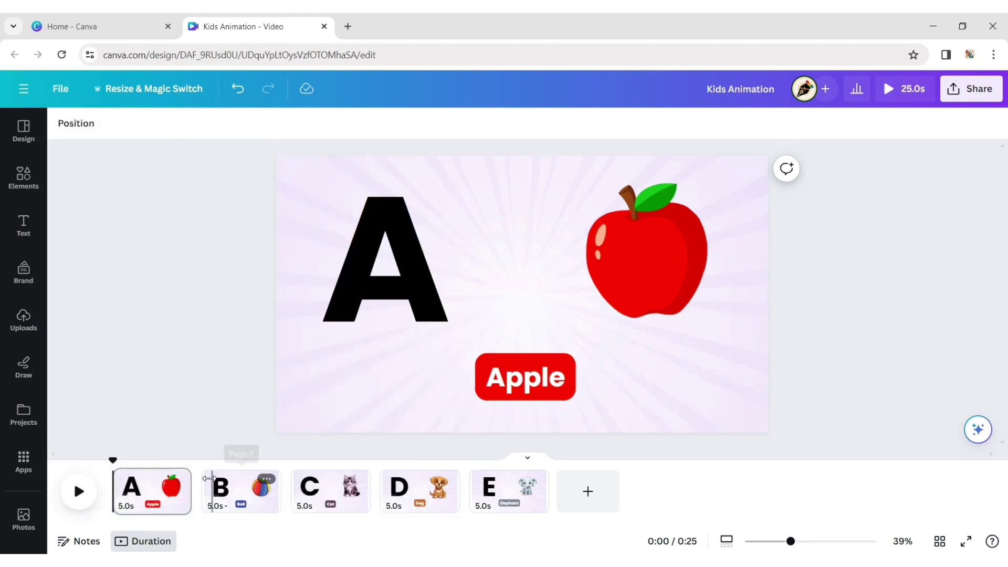
Add a 1.5-second Match & Move transition after the A page and apply it between all pages
click(204, 503)
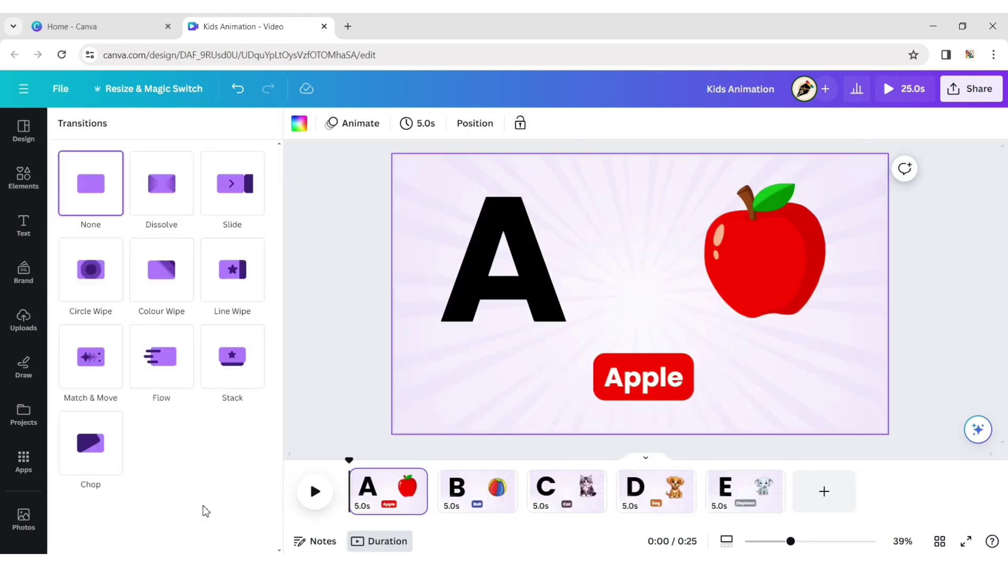
click(119, 381)
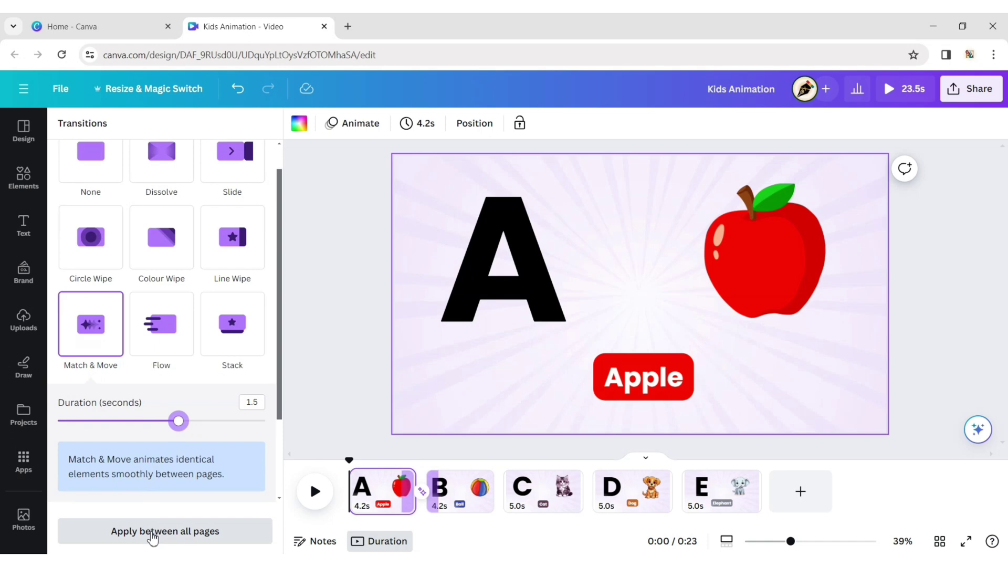
click(153, 535)
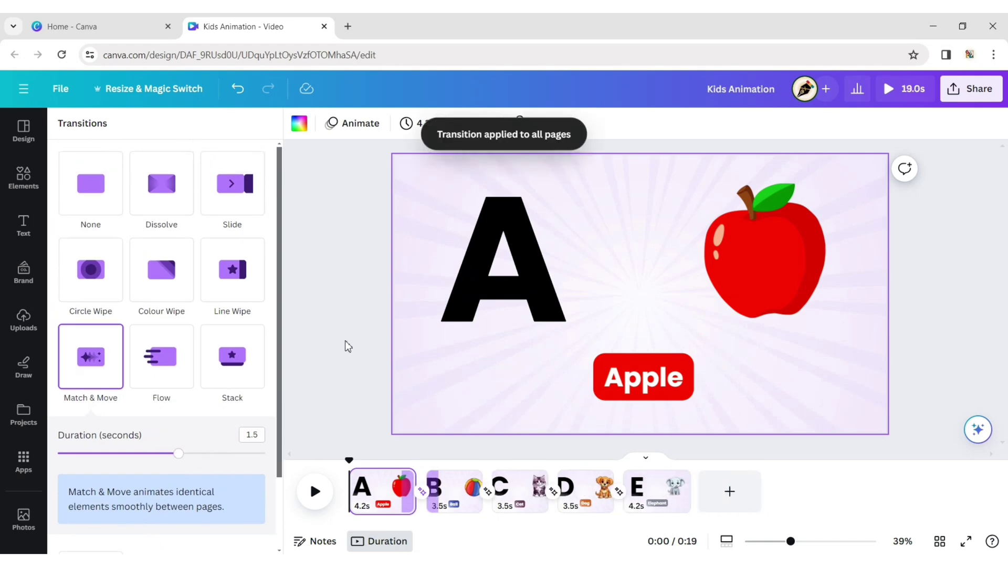
click(343, 328)
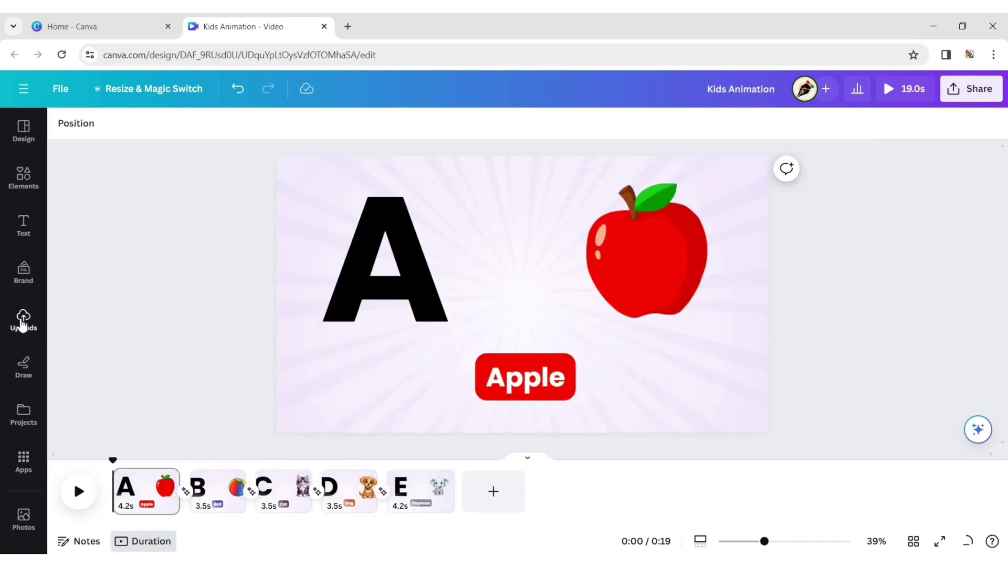
Try adding the uploaded audio A for Apple.mp3 to the video timeline
click(22, 320)
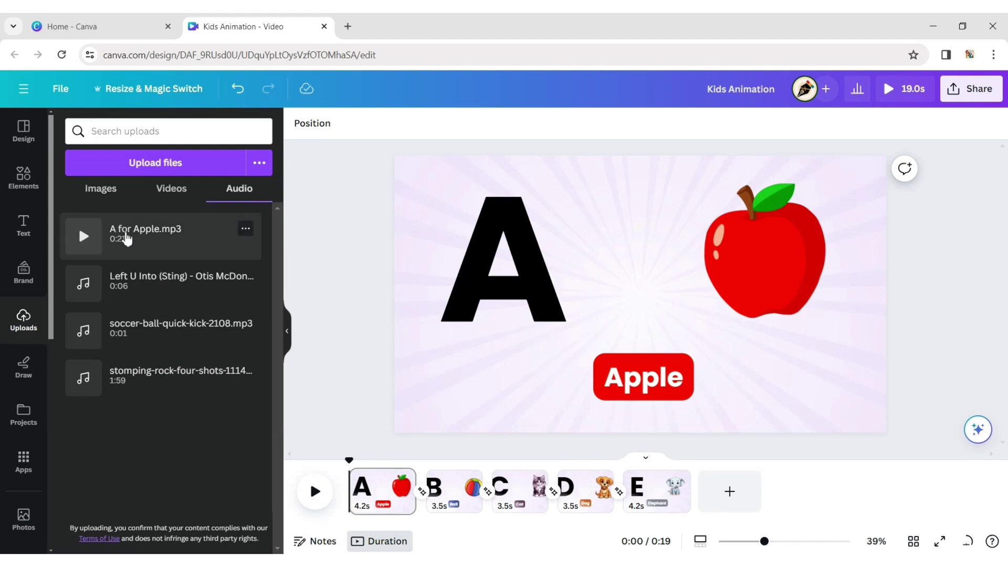
click(126, 239)
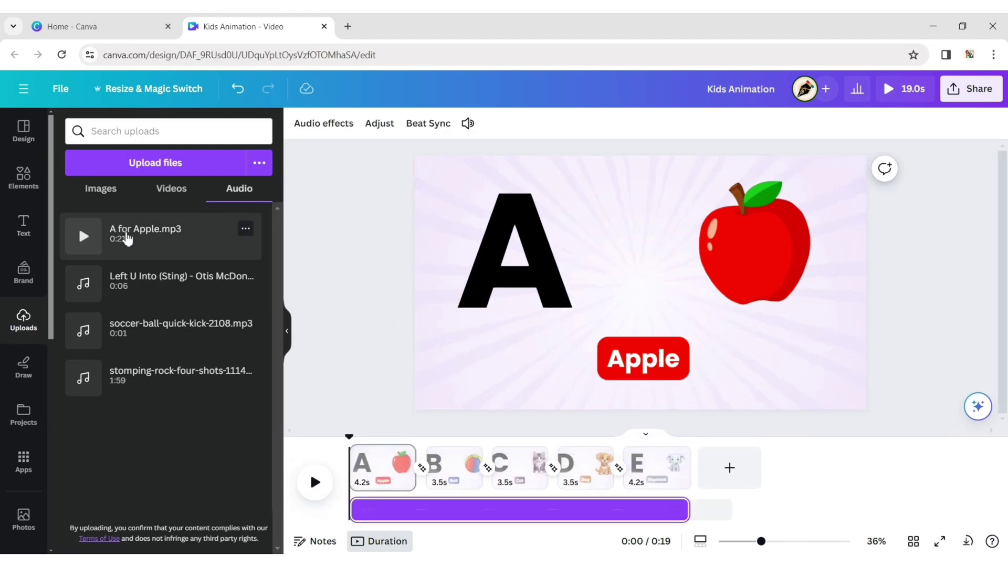
click(284, 330)
key(ctrl+z)
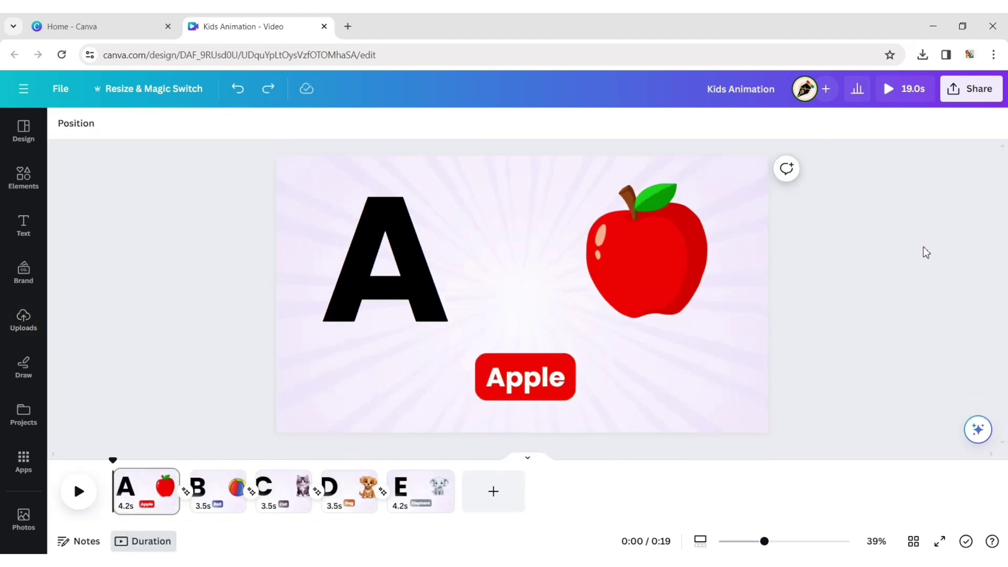
Download all five pages as an MP4 video in 1080p HD quality
click(974, 90)
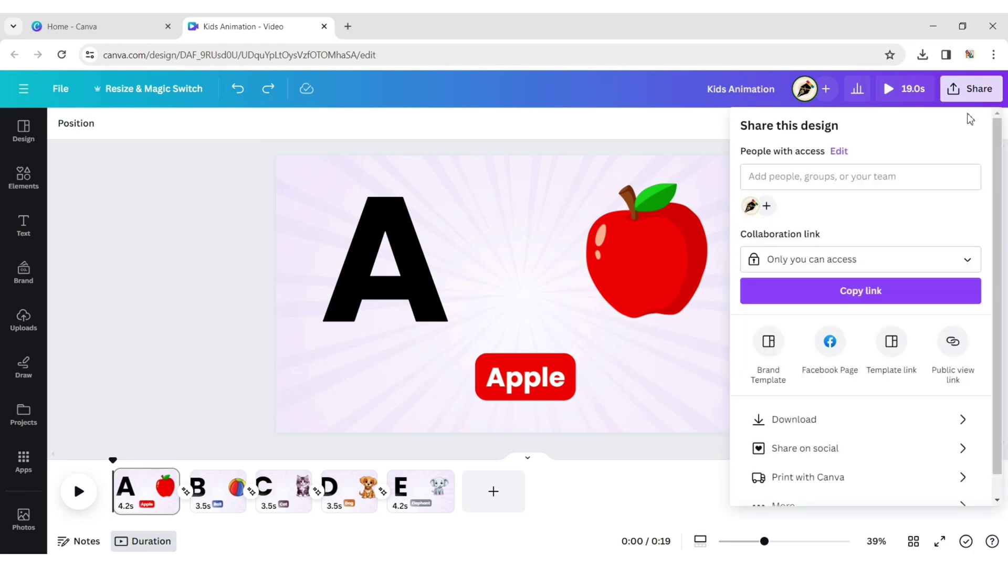
click(942, 419)
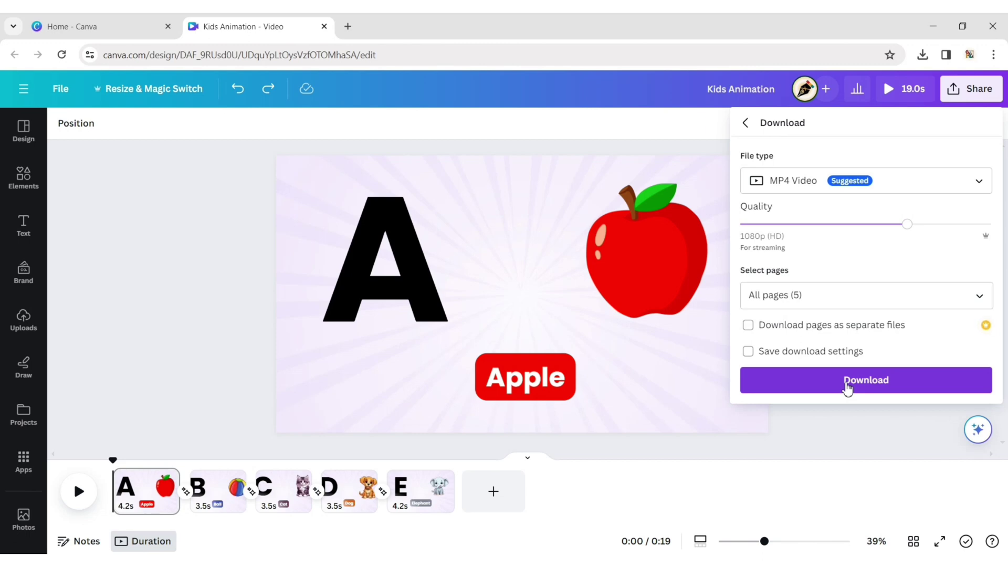
click(847, 386)
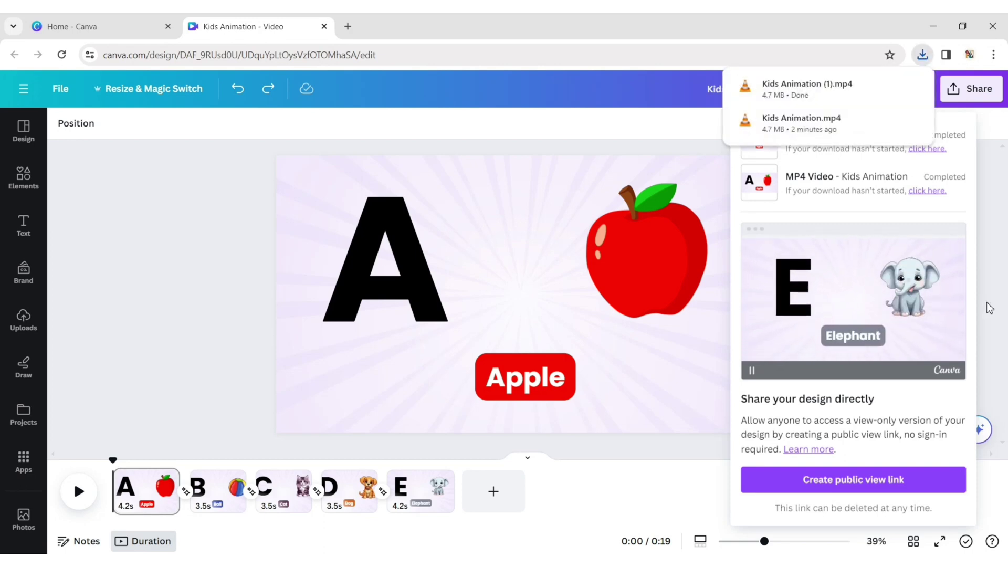
click(989, 308)
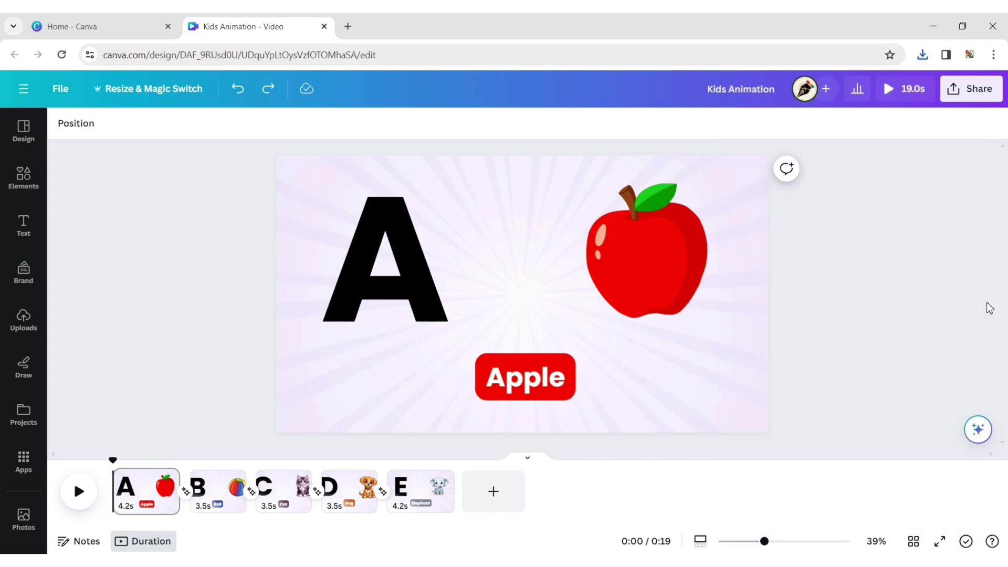